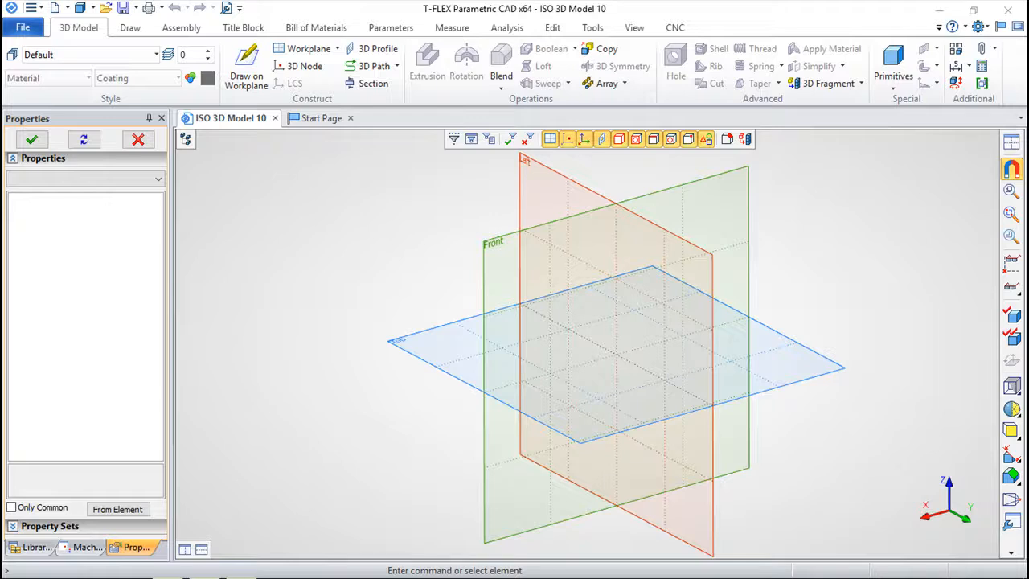
# Step: Open the Top workplane for drawing and set the font size for new text to 20
pyautogui.rightClick(460, 386)
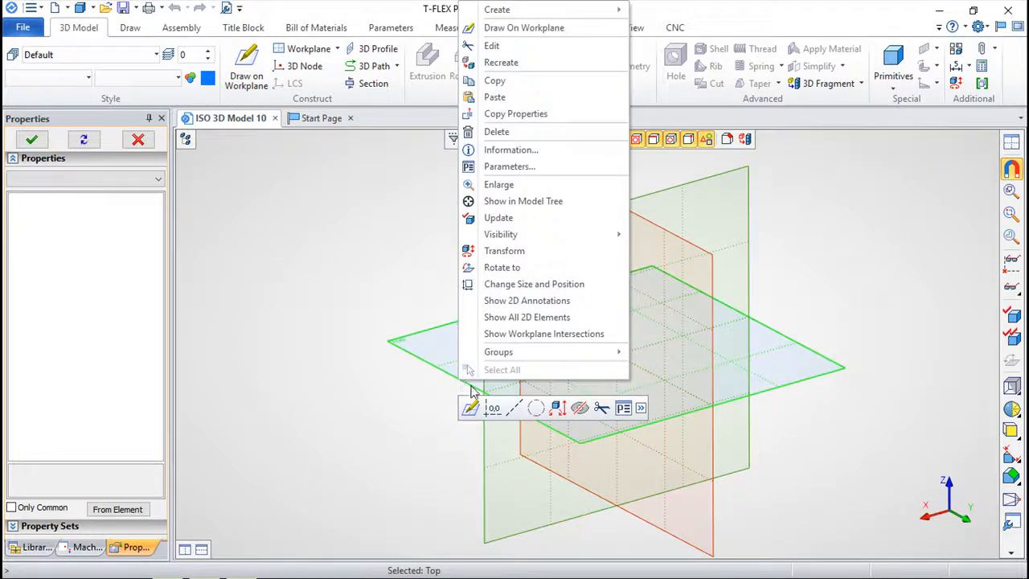
pyautogui.click(471, 408)
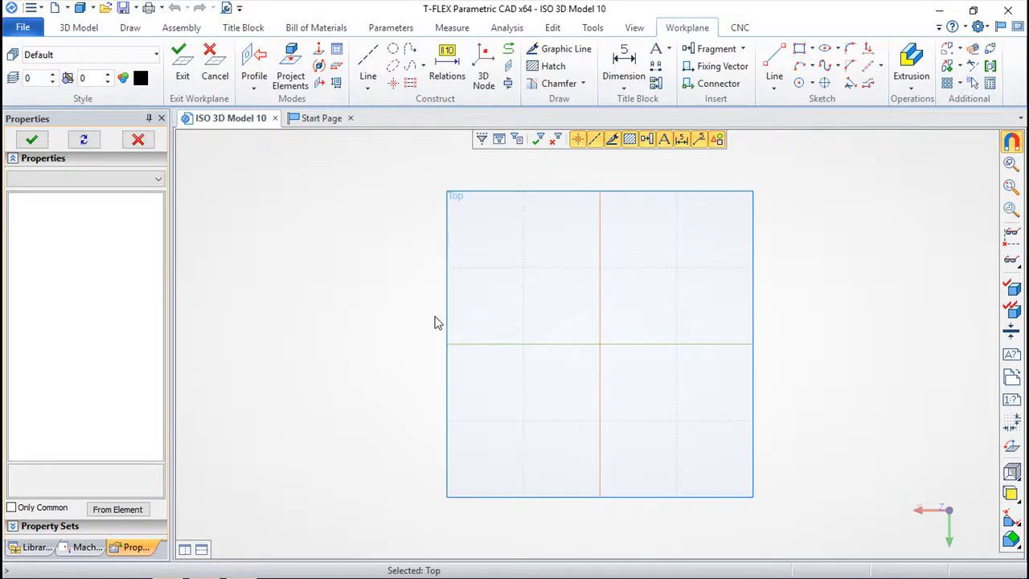
pyautogui.click(657, 51)
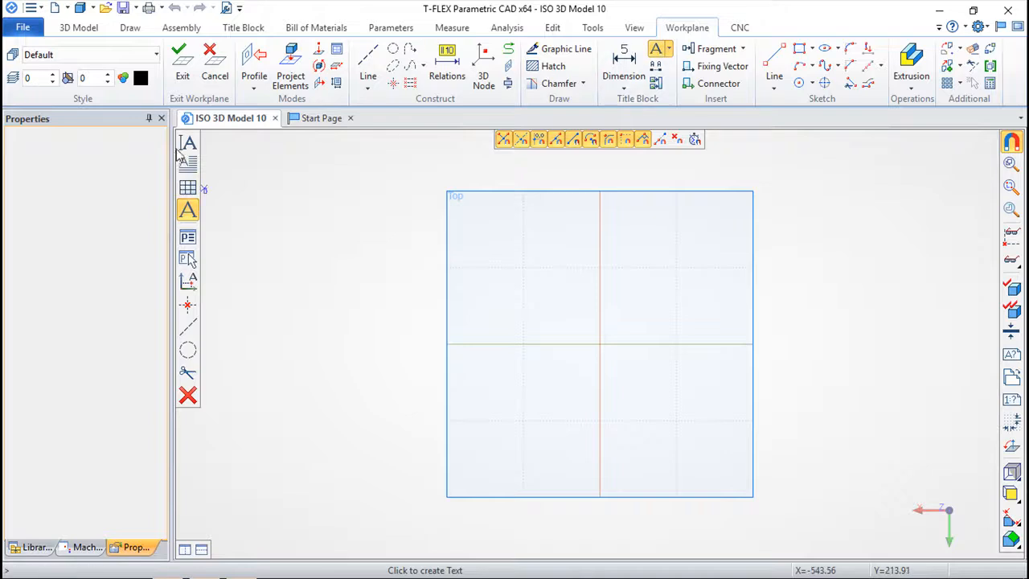
pyautogui.click(188, 238)
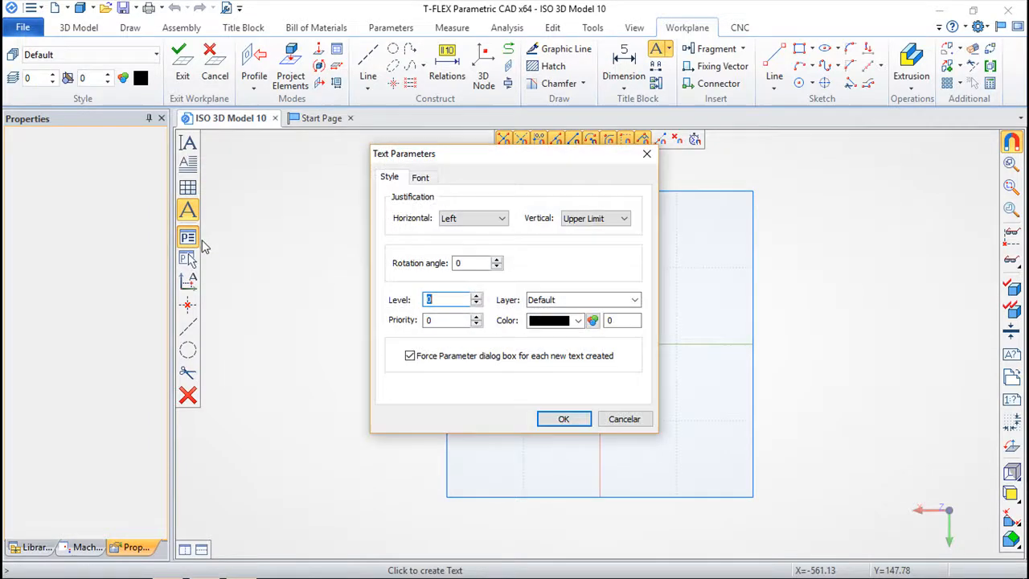
pyautogui.click(424, 180)
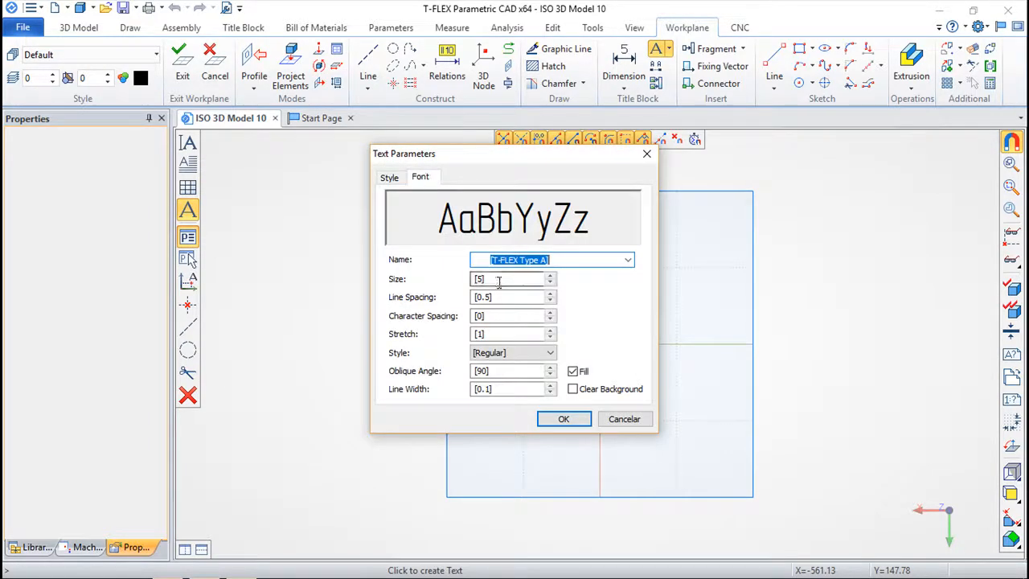
pyautogui.moveTo(499, 279); pyautogui.dragTo(471, 278)
pyautogui.press('BackSpace')
pyautogui.write('20')
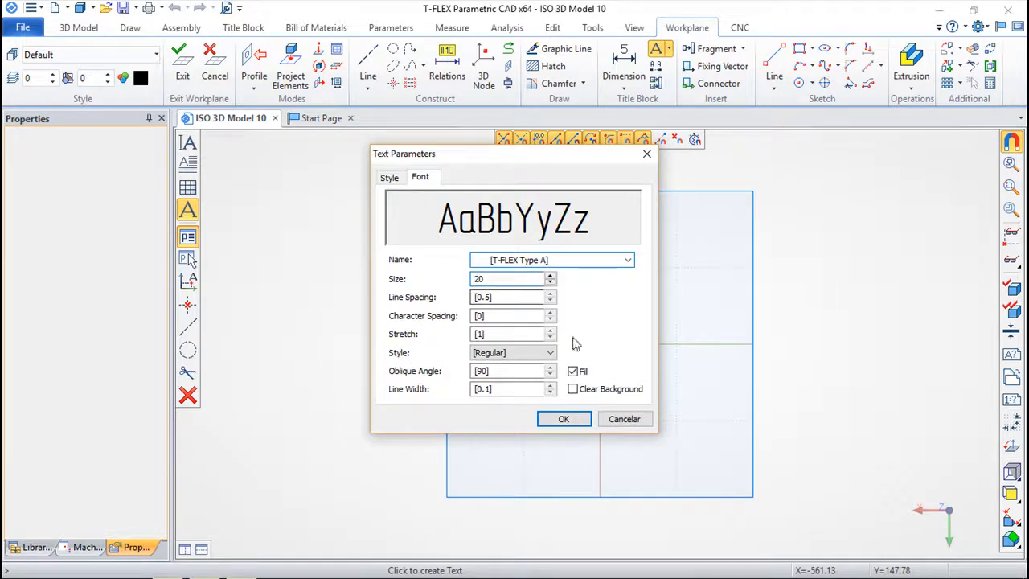
pyautogui.click(564, 419)
# Step: Place the text "CADsoft" at about X -120, Y 104 on the Top workplane, and finish the workplane drawing
pyautogui.click(517, 276)
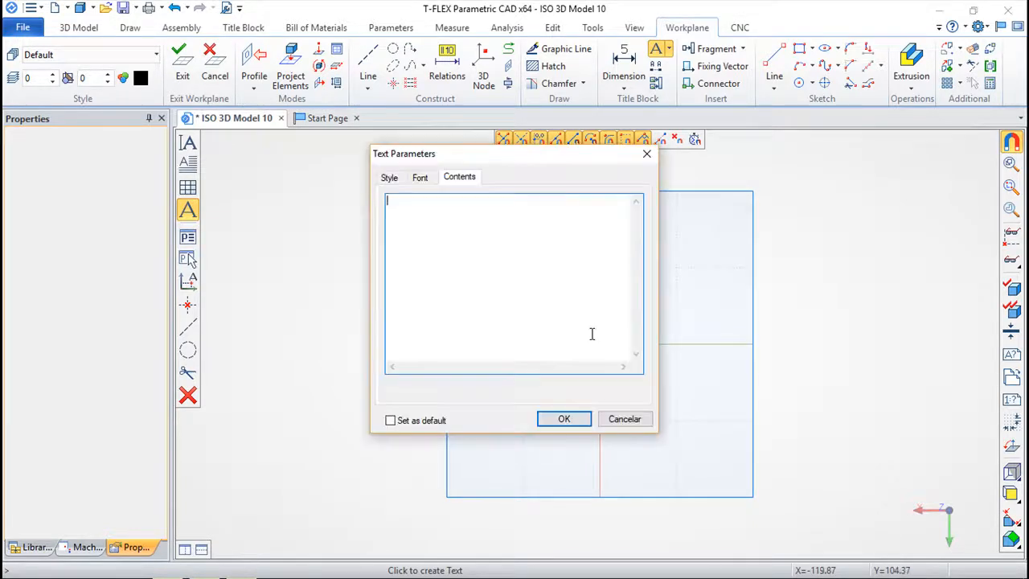
pyautogui.write('CADo')
pyautogui.press('BackSpace')
pyautogui.write('soft')
pyautogui.click(563, 419)
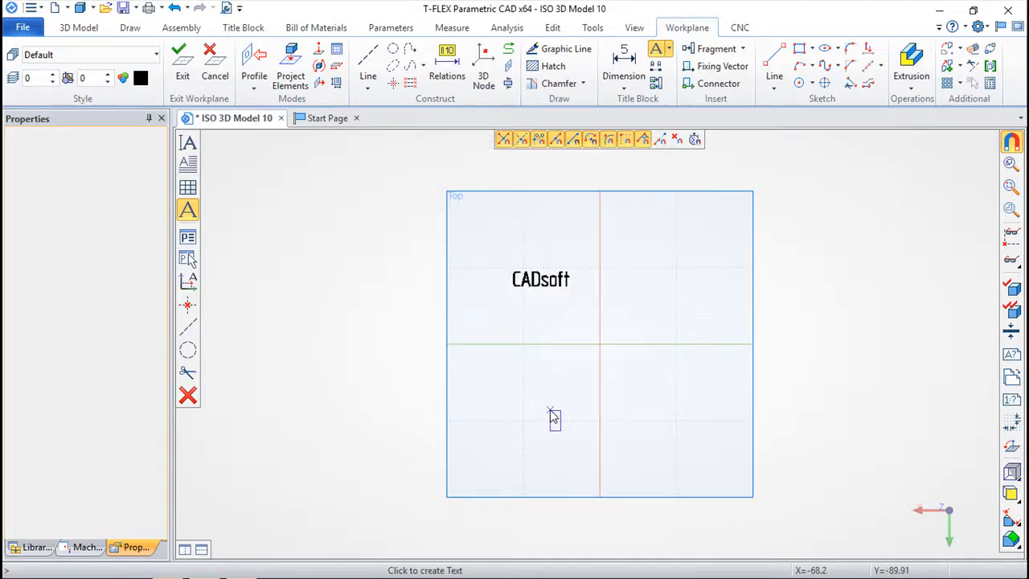
pyautogui.click(183, 68)
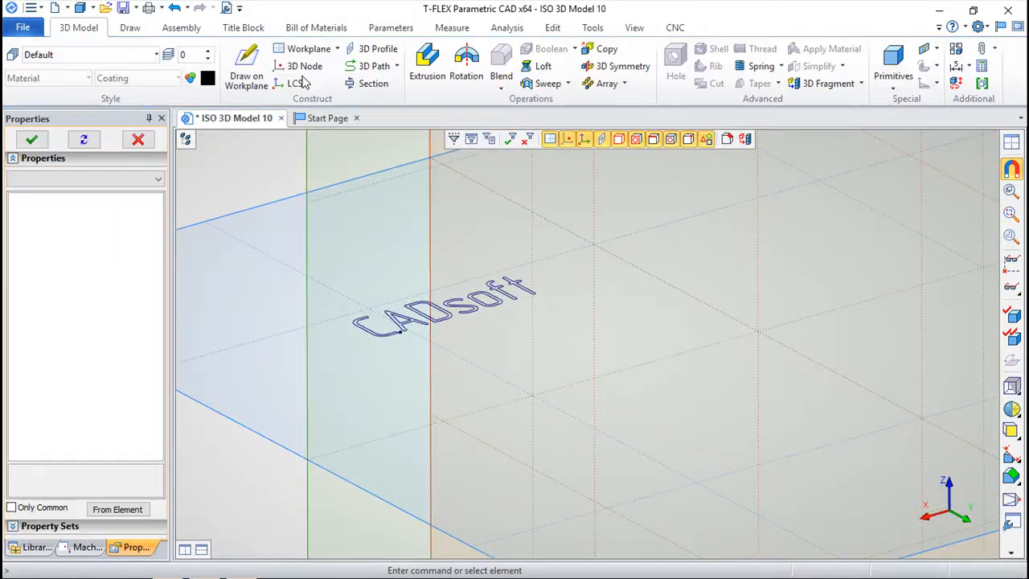
# Step: Extrude the CADsoft text profile with a length of 36
pyautogui.click(427, 75)
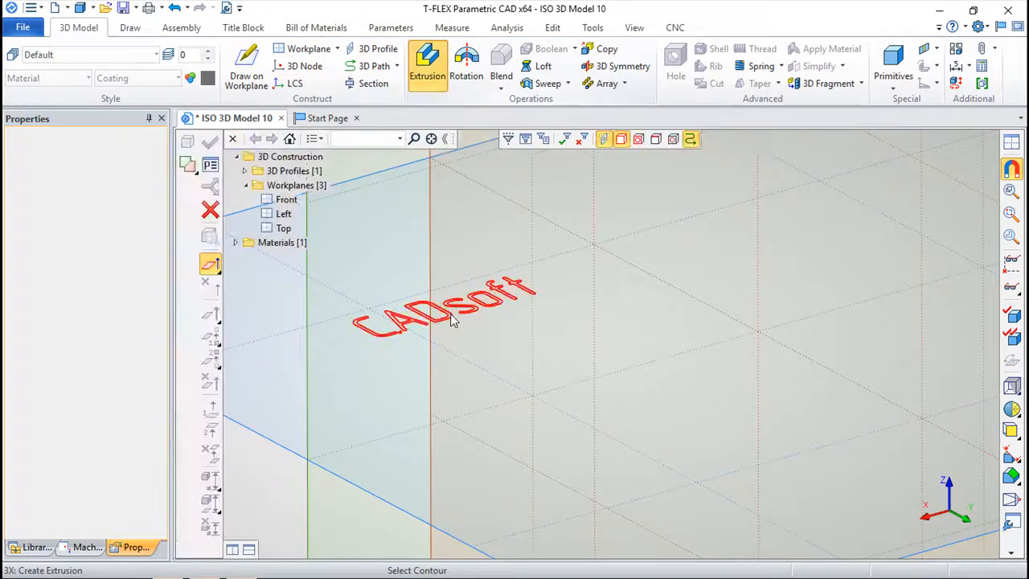
pyautogui.click(472, 303)
pyautogui.moveTo(458, 275); pyautogui.dragTo(457, 211)
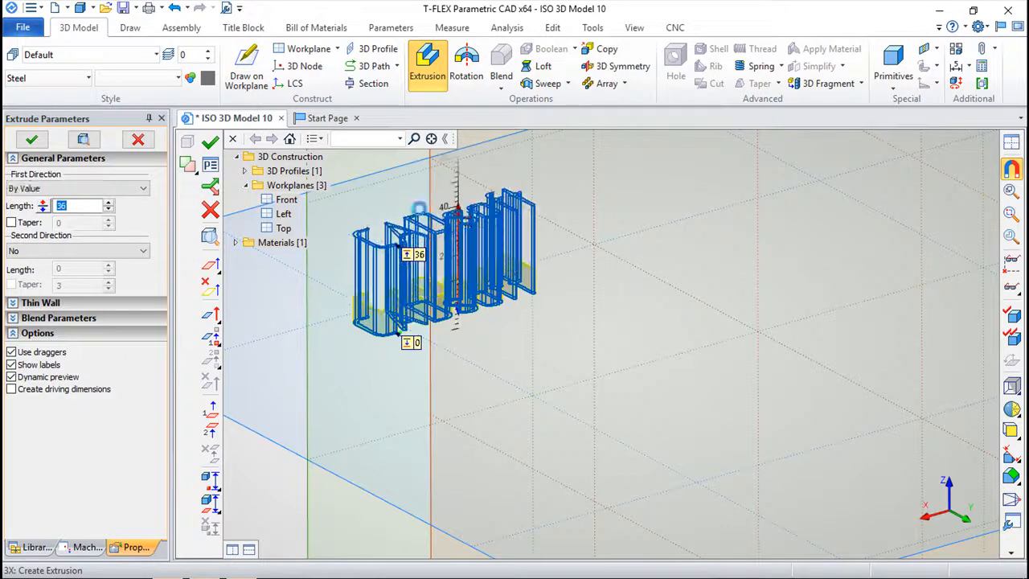
pyautogui.click(210, 143)
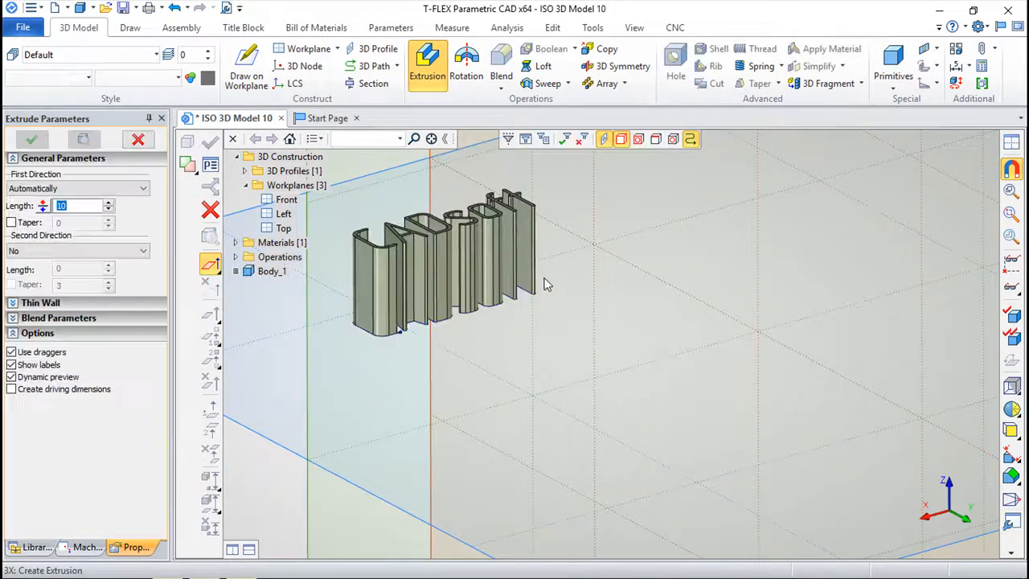
pyautogui.press('Escape')
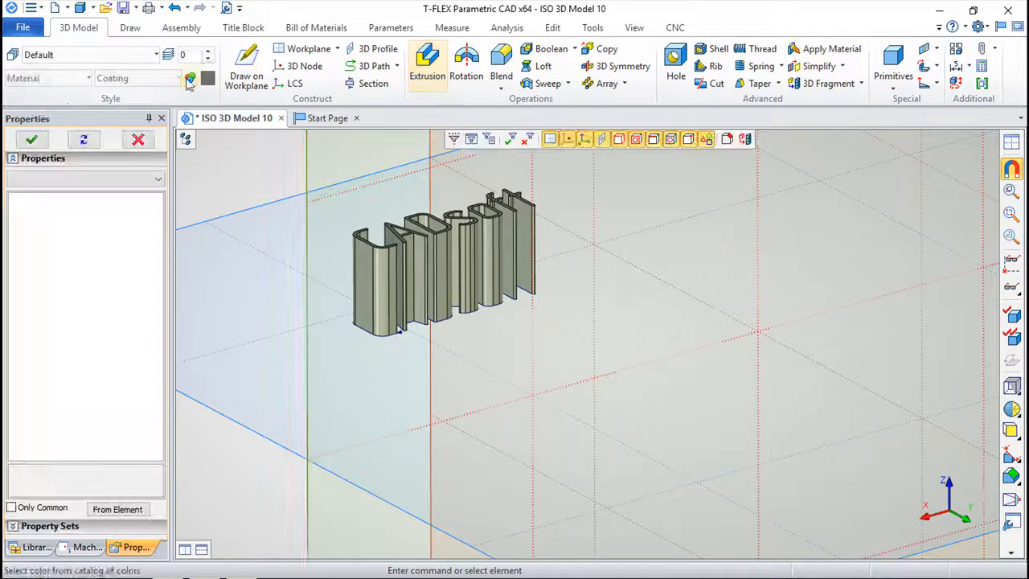
# Step: Undo the text extrusion and its profile, and delete the CADsoft text from the reopened Top workplane
pyautogui.click(176, 8)
pyautogui.click(176, 8)
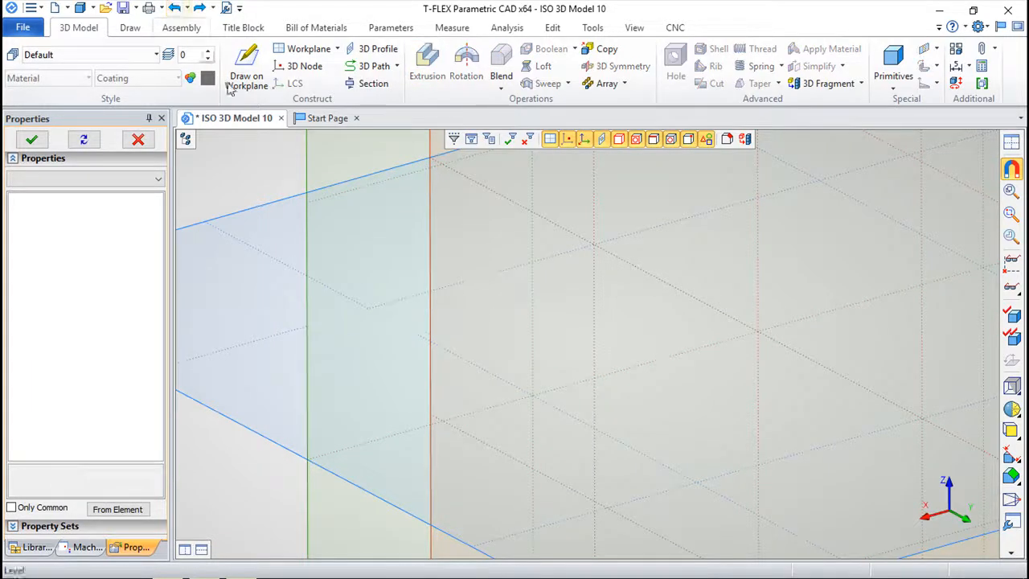
pyautogui.scroll(-3, 412, 269)
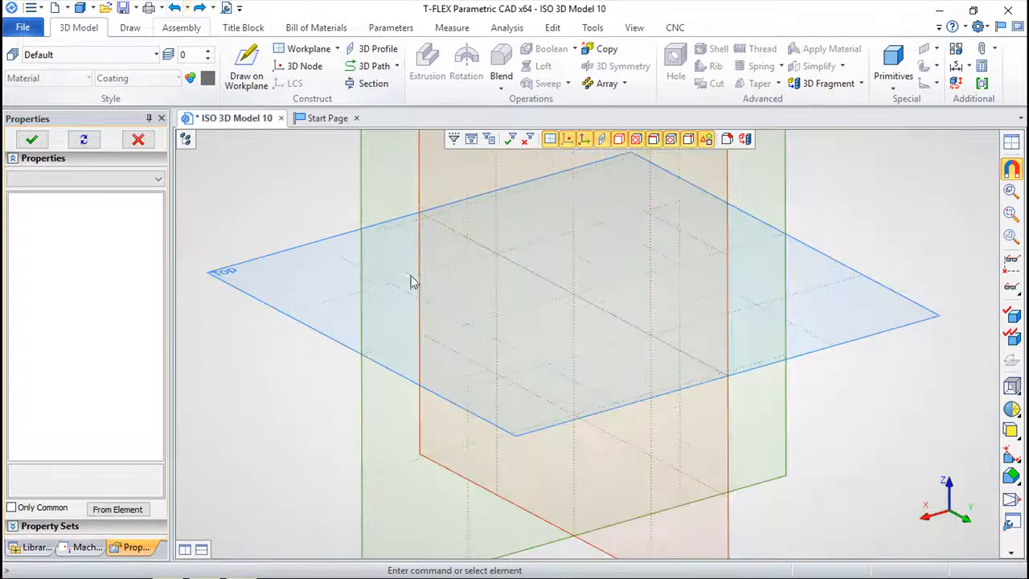
pyautogui.rightClick(831, 263)
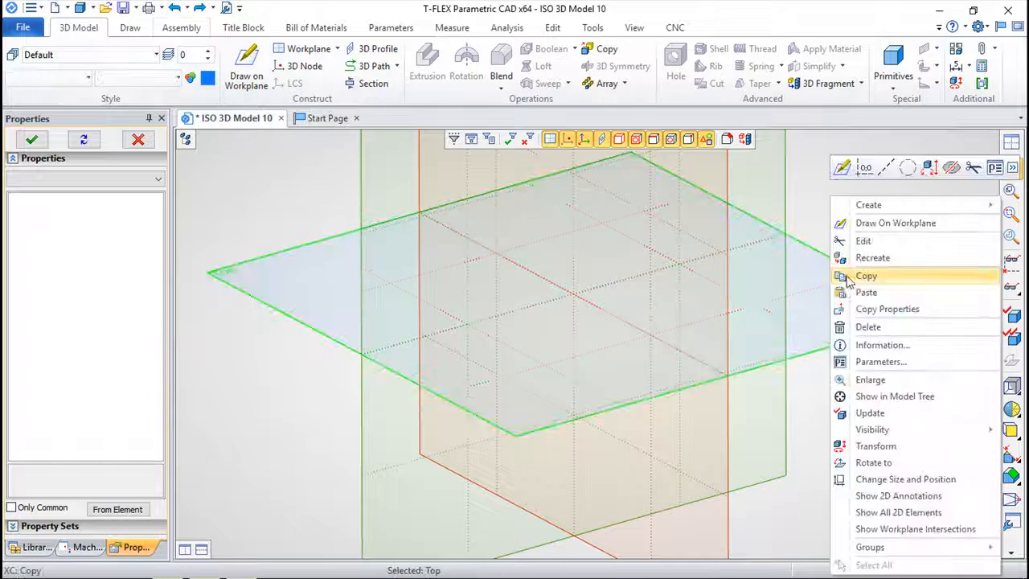
pyautogui.click(865, 220)
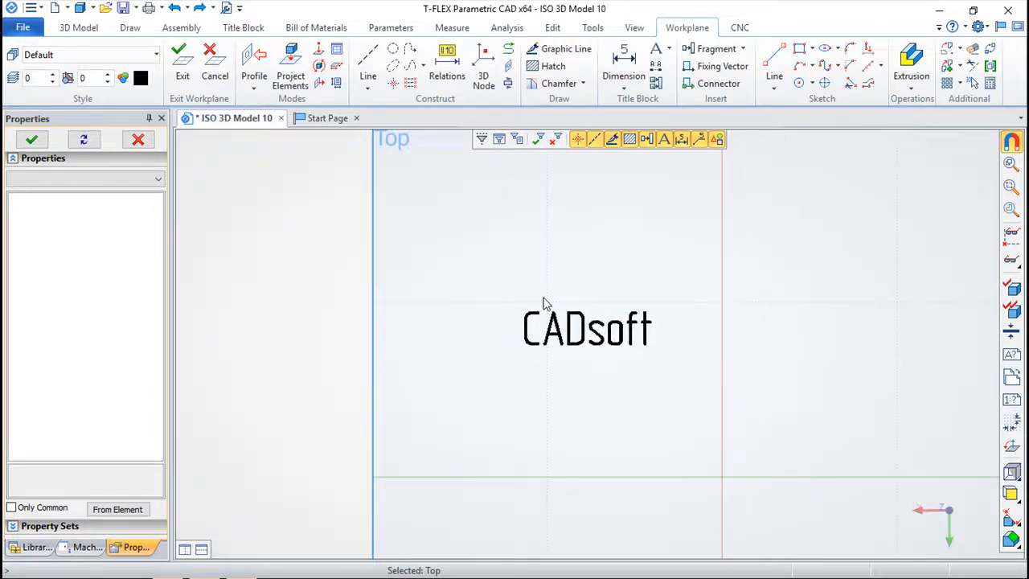
pyautogui.click(522, 305)
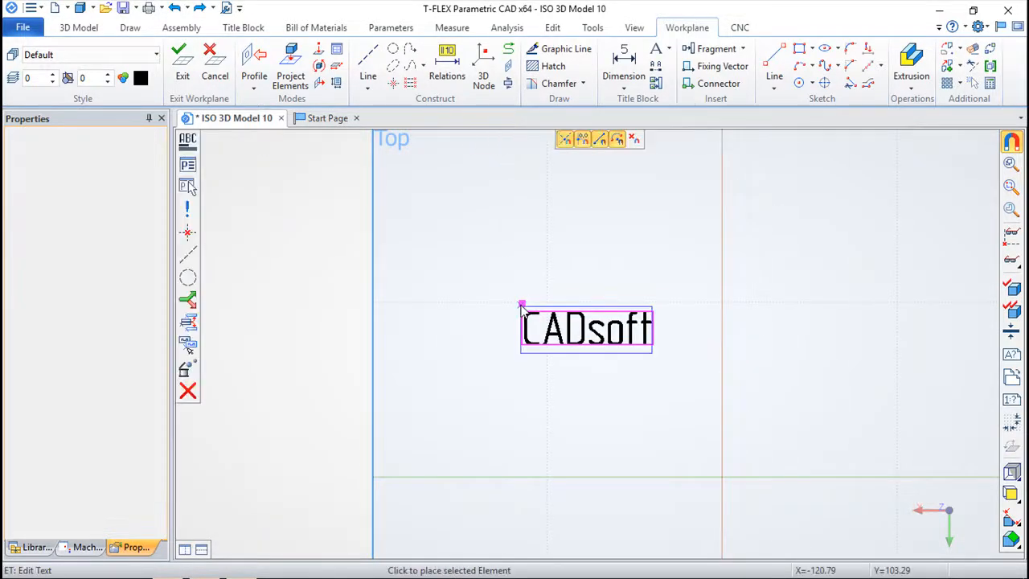
pyautogui.press('Delete')
pyautogui.scroll(-2, 522, 312)
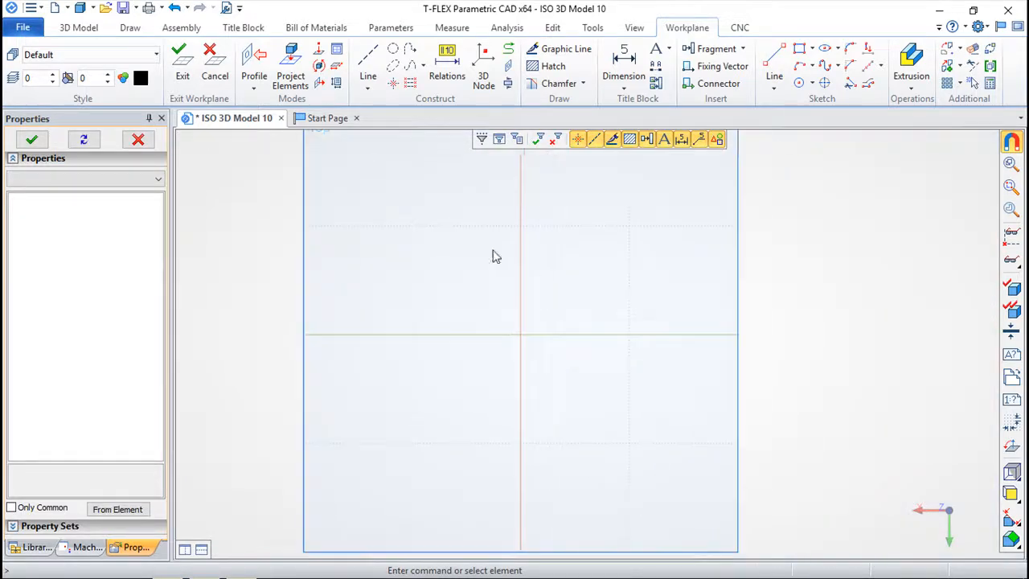
pyautogui.click(368, 63)
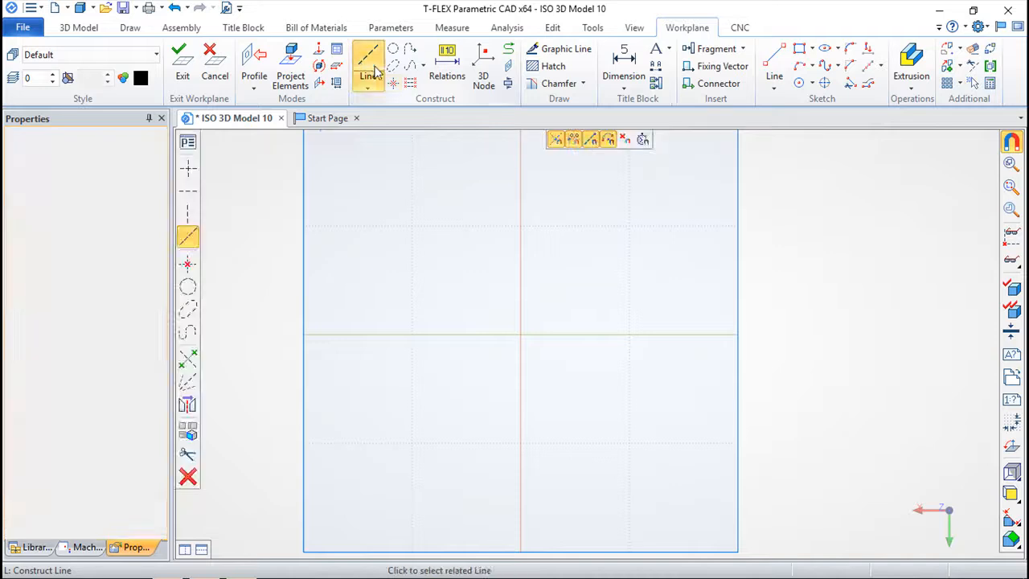
pyautogui.click(187, 168)
pyautogui.click(523, 340)
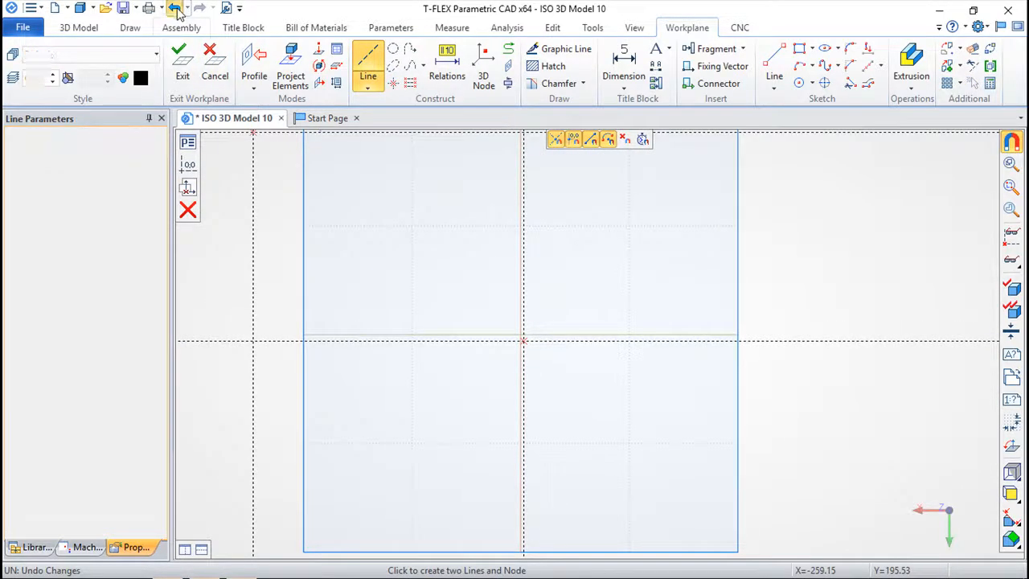
pyautogui.click(175, 8)
# Step: Construct crossing horizontal and vertical construction lines with a node at the Top workplane's origin
pyautogui.click(369, 63)
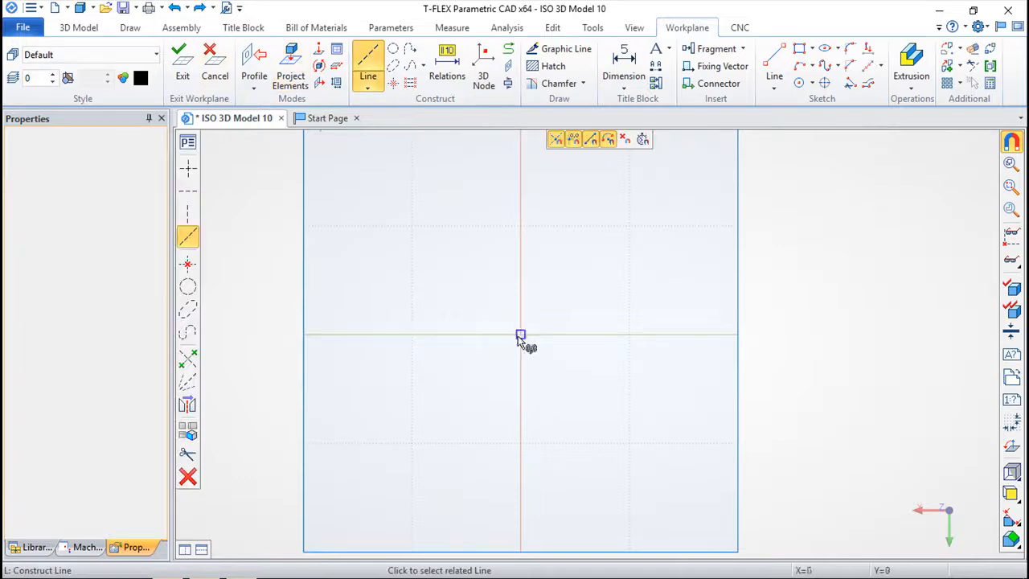
pyautogui.click(188, 168)
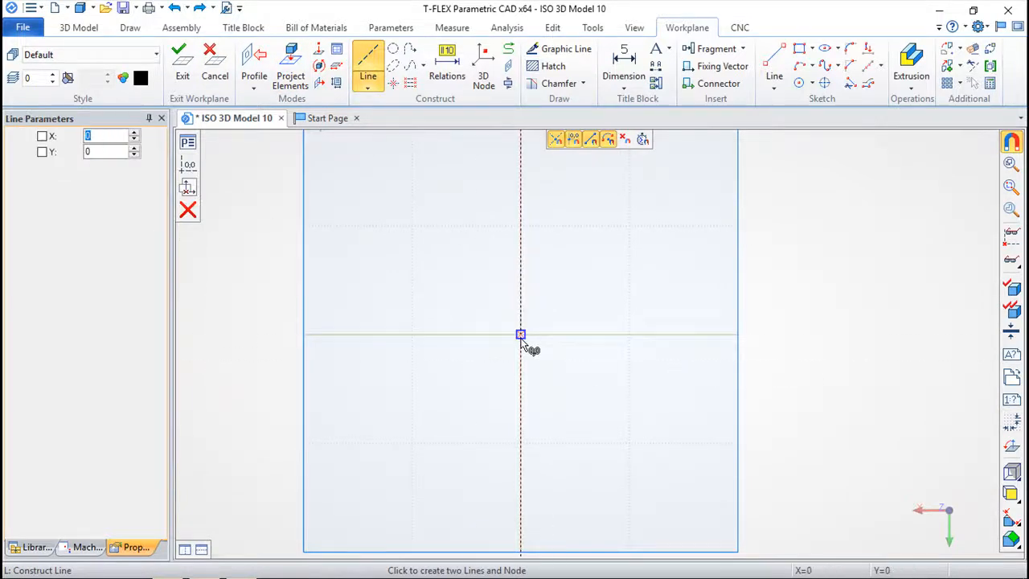
pyautogui.click(522, 337)
pyautogui.press('Escape')
# Step: Add four construction lines parallel to the vertical axis line, two on each side of the origin
pyautogui.click(519, 274)
pyautogui.click(409, 279)
pyautogui.click(647, 289)
pyautogui.click(587, 285)
pyautogui.click(473, 298)
pyautogui.press('Escape')
# Step: Add four construction lines parallel to the horizontal axis line, two above and two below the origin
pyautogui.click(504, 336)
pyautogui.click(491, 288)
pyautogui.click(489, 366)
pyautogui.click(526, 426)
pyautogui.press('Escape')
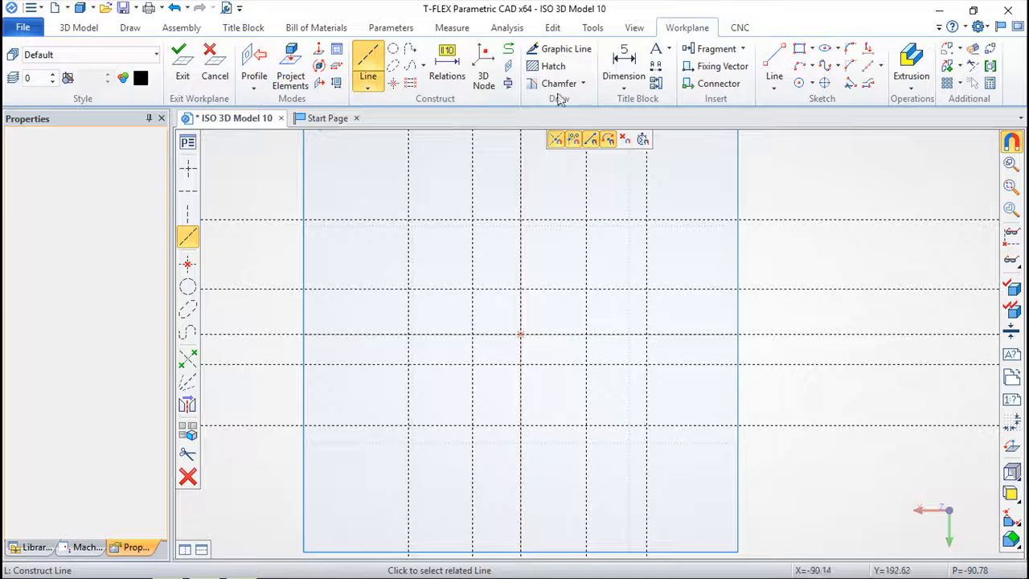
# Step: Draw two graphic lines sloping down to the right between construction line intersections, one above and one below the origin
pyautogui.click(558, 49)
pyautogui.click(472, 220)
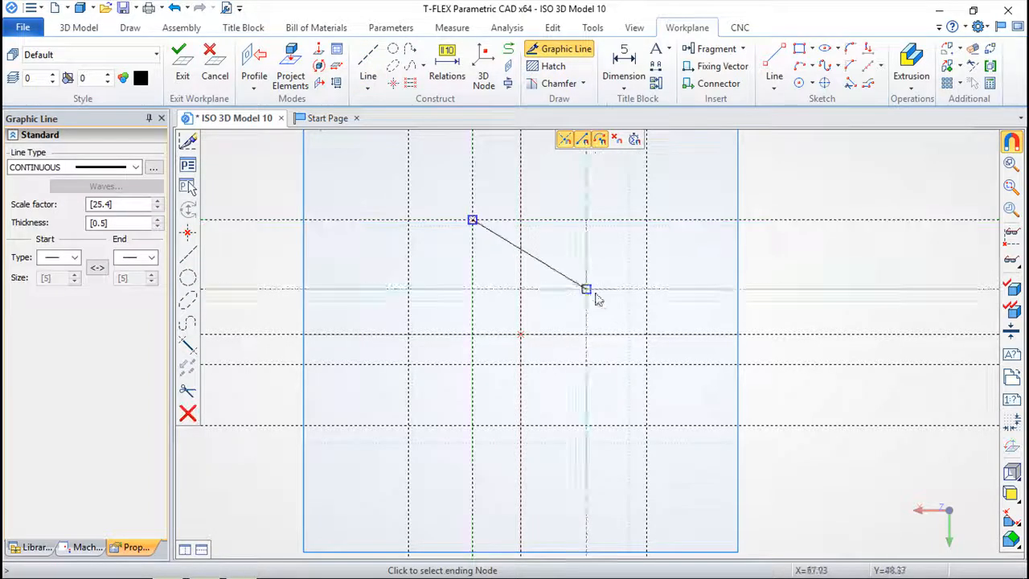
pyautogui.click(646, 334)
pyautogui.click(408, 288)
pyautogui.click(646, 425)
# Step: Draw two steep graphic lines crossing both sloping lines, between the lowest and uppermost horizontal construction lines
pyautogui.click(473, 424)
pyautogui.click(521, 218)
pyautogui.rightClick(579, 419)
pyautogui.click(587, 424)
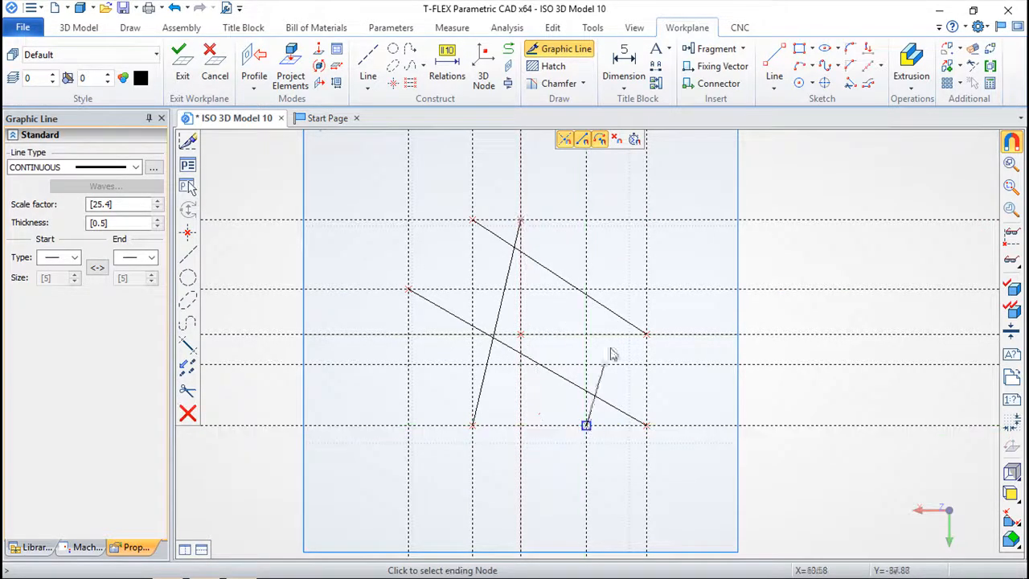
pyautogui.click(647, 219)
pyautogui.rightClick(680, 267)
# Step: Hatch the quadrilateral enclosed by the four crossing graphic lines and finish drawing on the Top workplane
pyautogui.scroll(3, 680, 267)
pyautogui.moveTo(637, 285); pyautogui.dragTo(657, 235, button='middle')
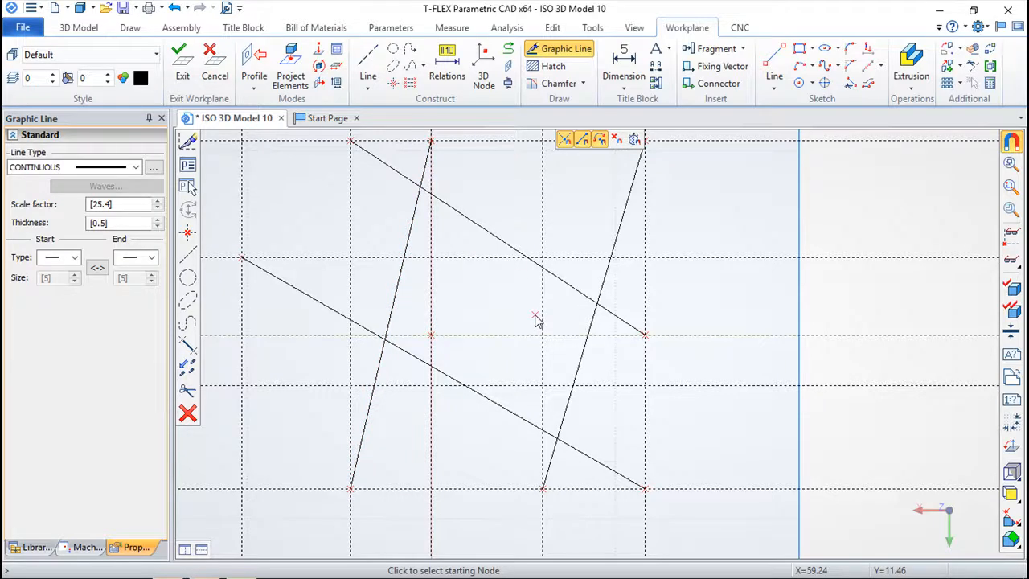
pyautogui.click(535, 68)
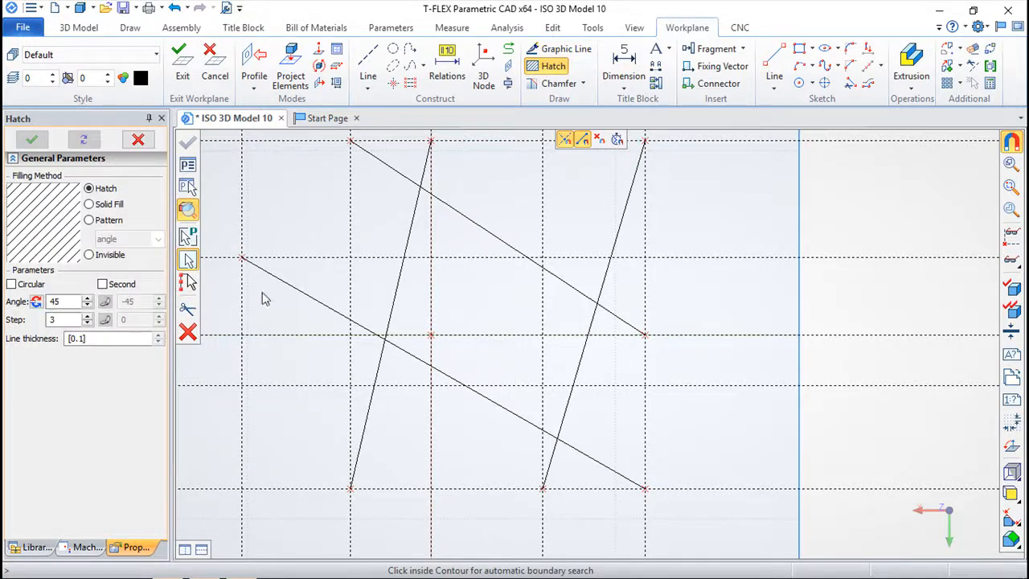
pyautogui.click(494, 319)
pyautogui.click(502, 285)
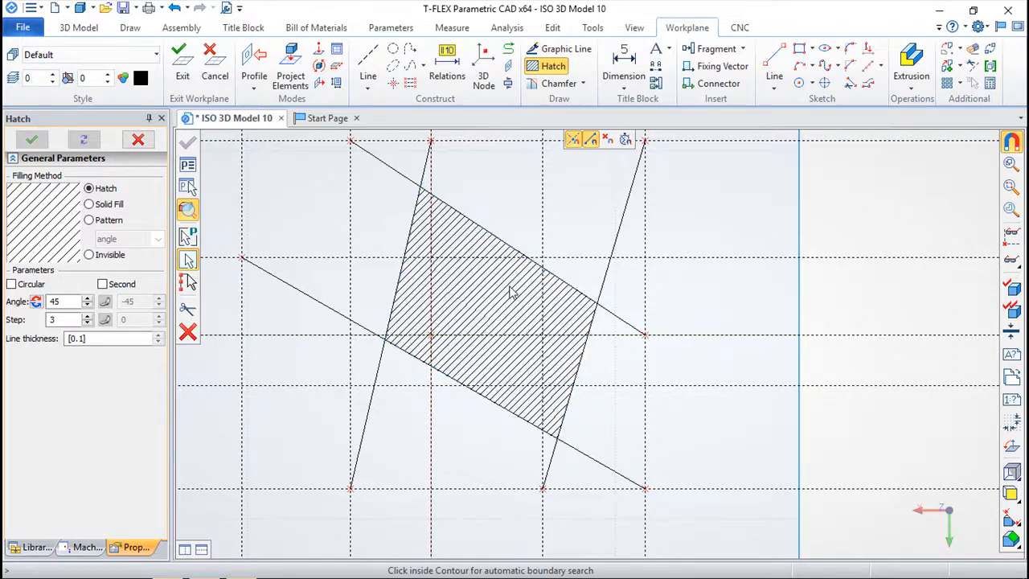
pyautogui.click(183, 58)
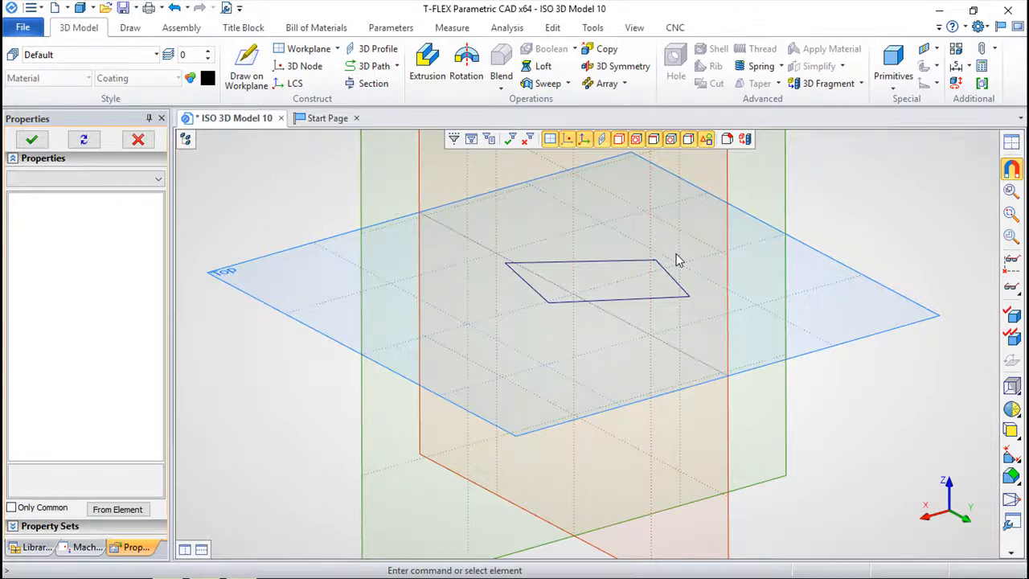
# Step: Sketch a single line rising from the lower-left to the upper-right quadrant on the Left workplane and finish drawing
pyautogui.scroll(-2, 547, 325)
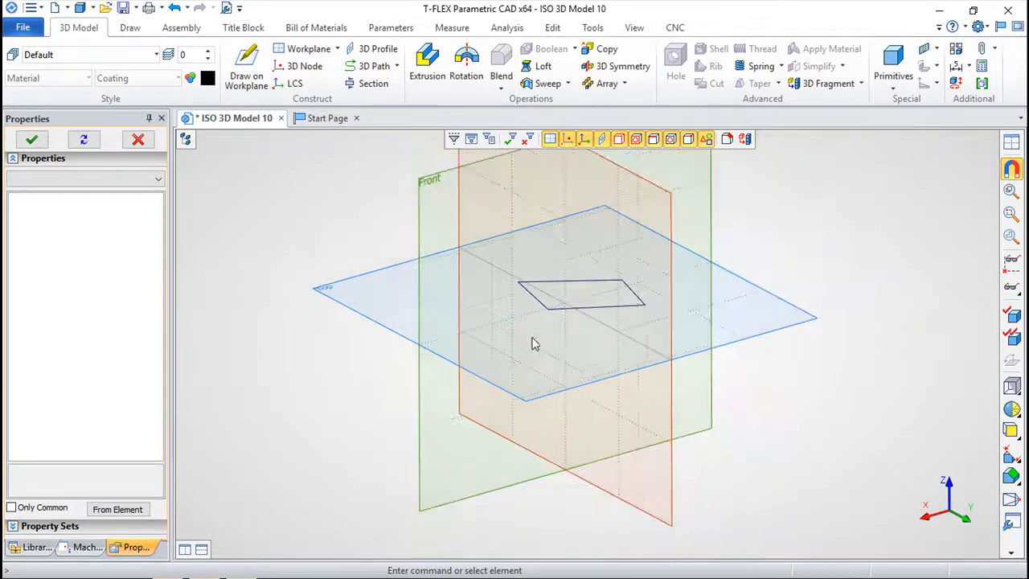
pyautogui.moveTo(609, 476)
pyautogui.mouseDown(button='middle')
pyautogui.moveTo(747, 476)
pyautogui.moveTo(800, 335)
pyautogui.moveTo(593, 338)
pyautogui.mouseUp(button='middle')
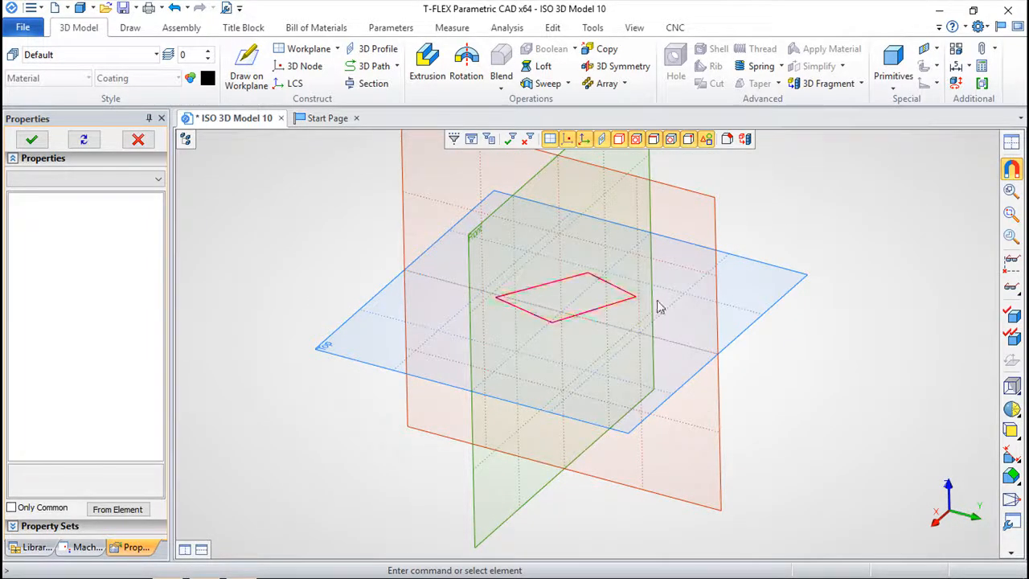
pyautogui.rightClick(718, 229)
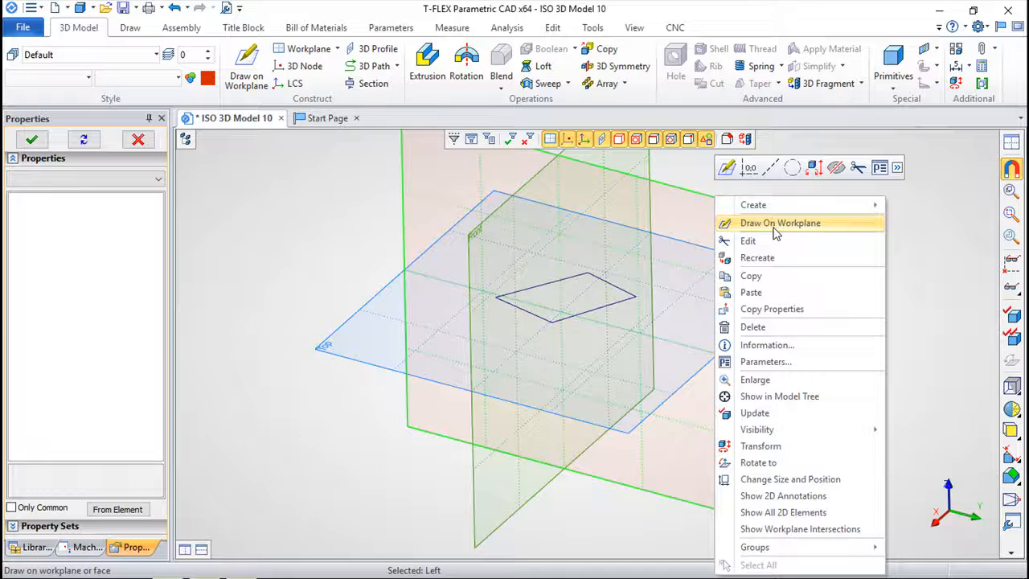
pyautogui.click(778, 223)
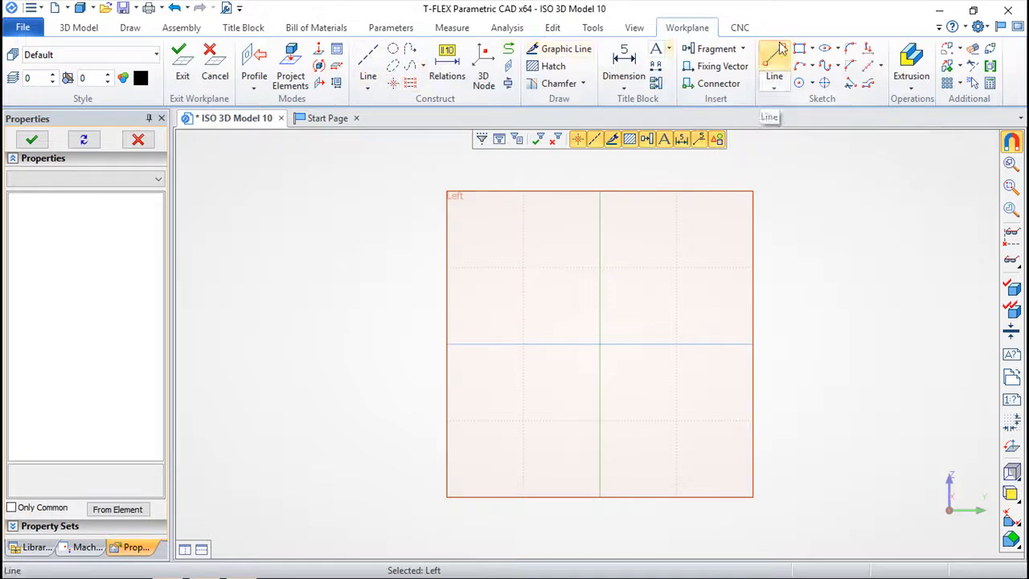
pyautogui.click(774, 67)
pyautogui.click(515, 378)
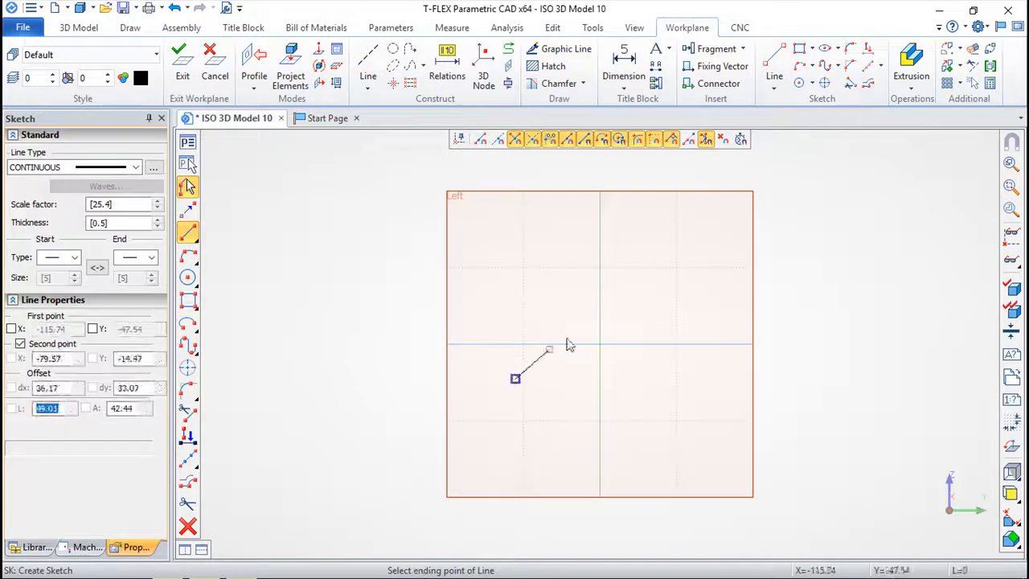
pyautogui.click(700, 266)
pyautogui.click(184, 60)
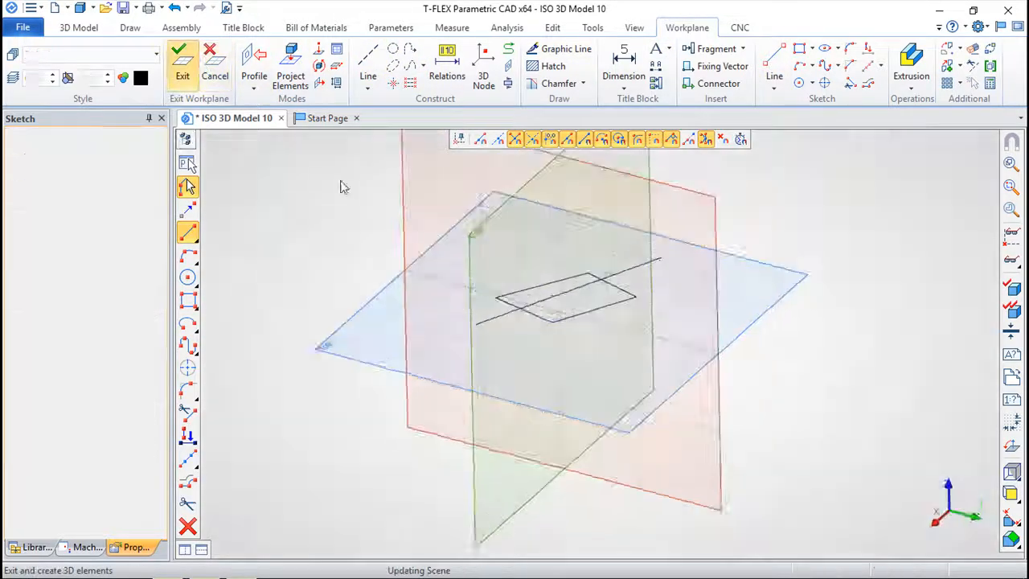
# Step: Extrude the sloping line from the Left workplane into a surface
pyautogui.click(427, 87)
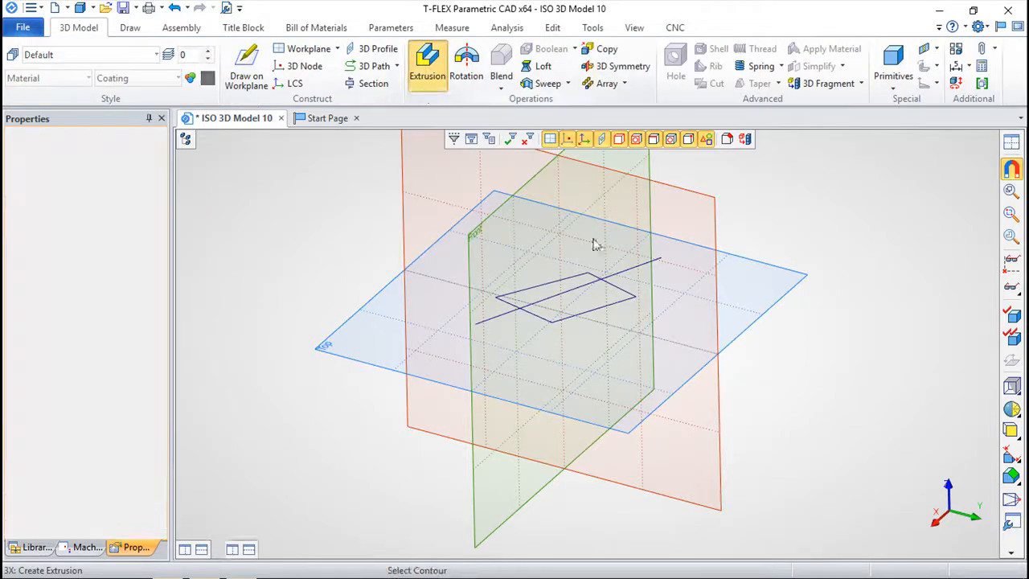
pyautogui.click(631, 272)
pyautogui.moveTo(619, 390); pyautogui.dragTo(700, 359, button='right')
pyautogui.moveTo(596, 316); pyautogui.dragTo(666, 368)
pyautogui.click(209, 141)
pyautogui.moveTo(418, 305); pyautogui.dragTo(491, 382, button='right')
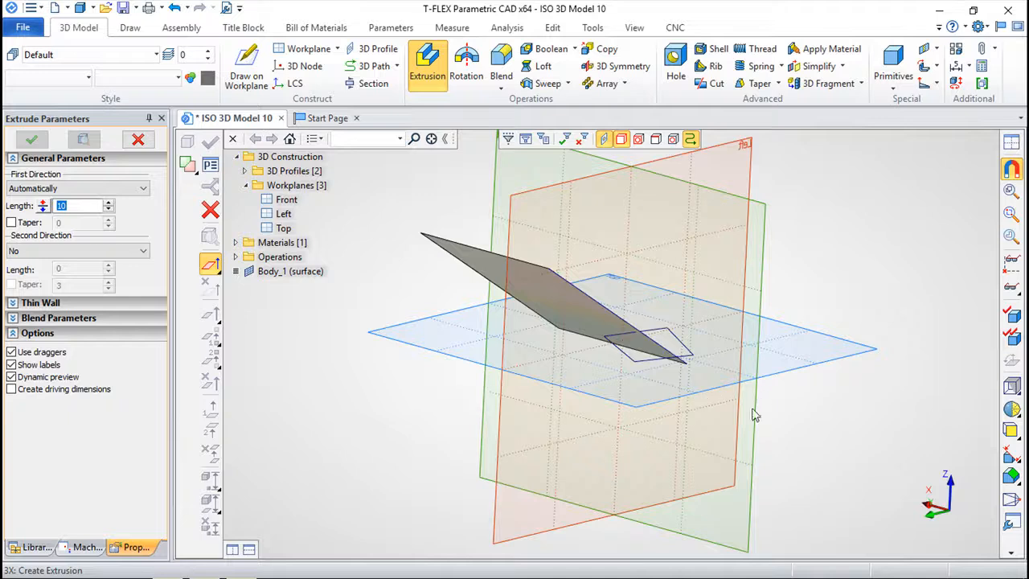
pyautogui.moveTo(768, 492); pyautogui.dragTo(727, 410, button='right')
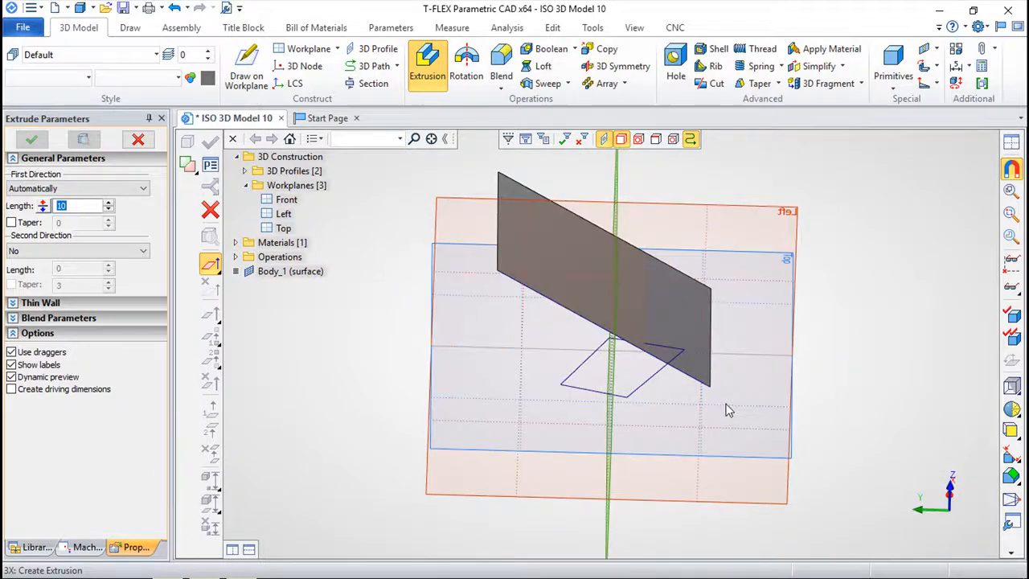
# Step: Create a new ISO 3D Model document and start drawing on its Top workplane
pyautogui.click(328, 118)
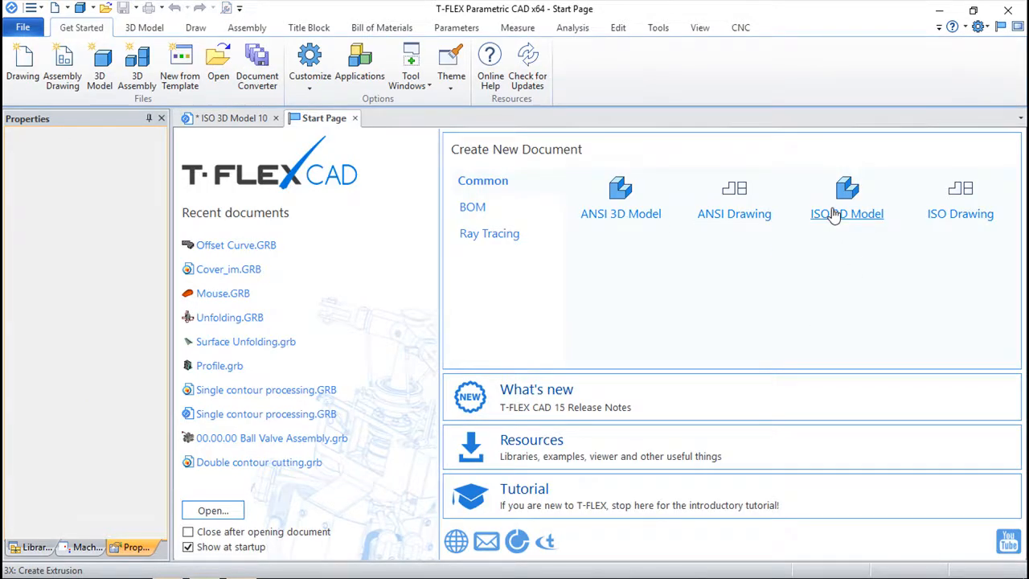
pyautogui.click(834, 214)
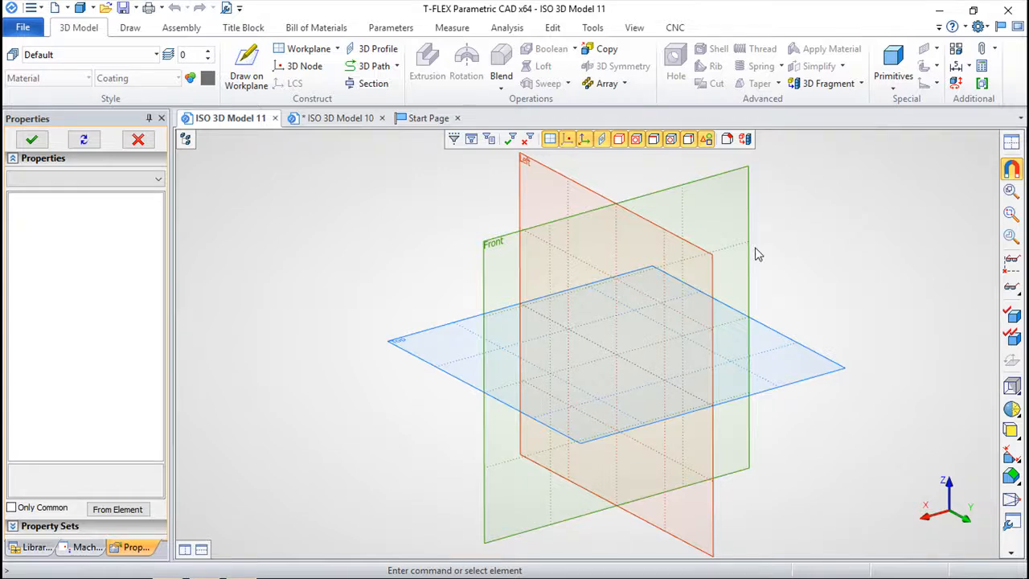
pyautogui.rightClick(800, 346)
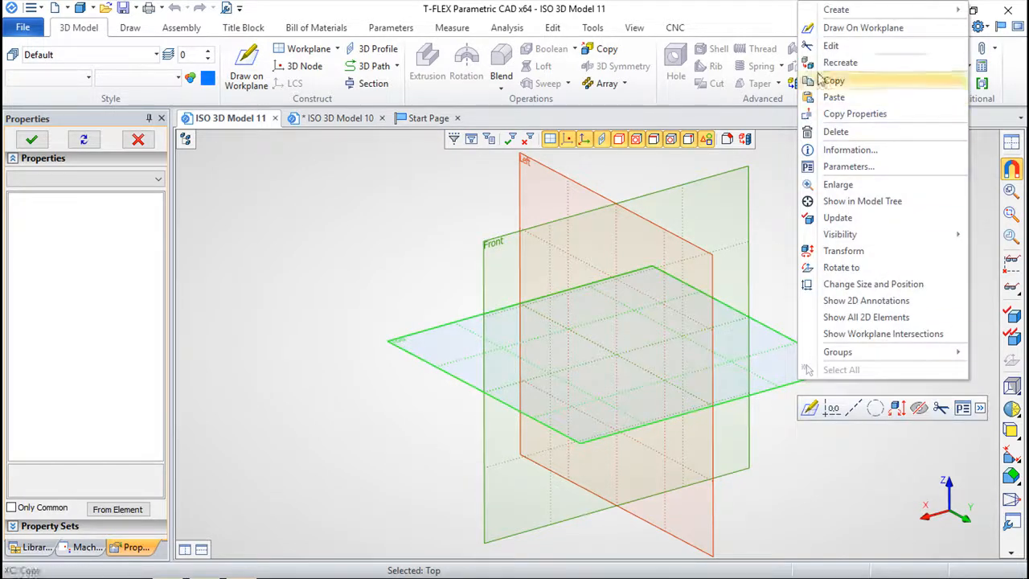
pyautogui.click(836, 29)
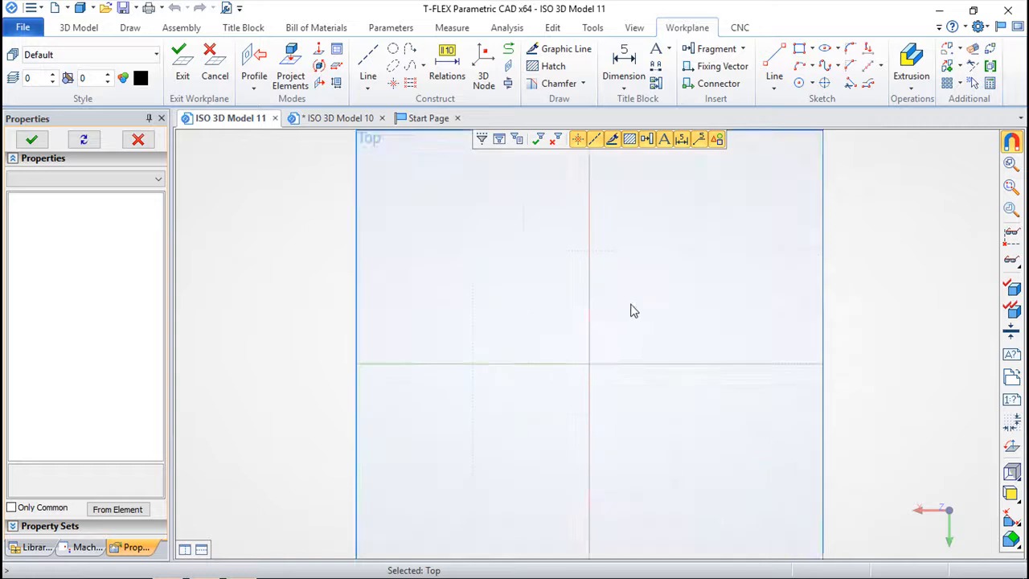
# Step: Add crossing construction lines through the origin, plus one parallel line on each side of both axes
pyautogui.click(368, 64)
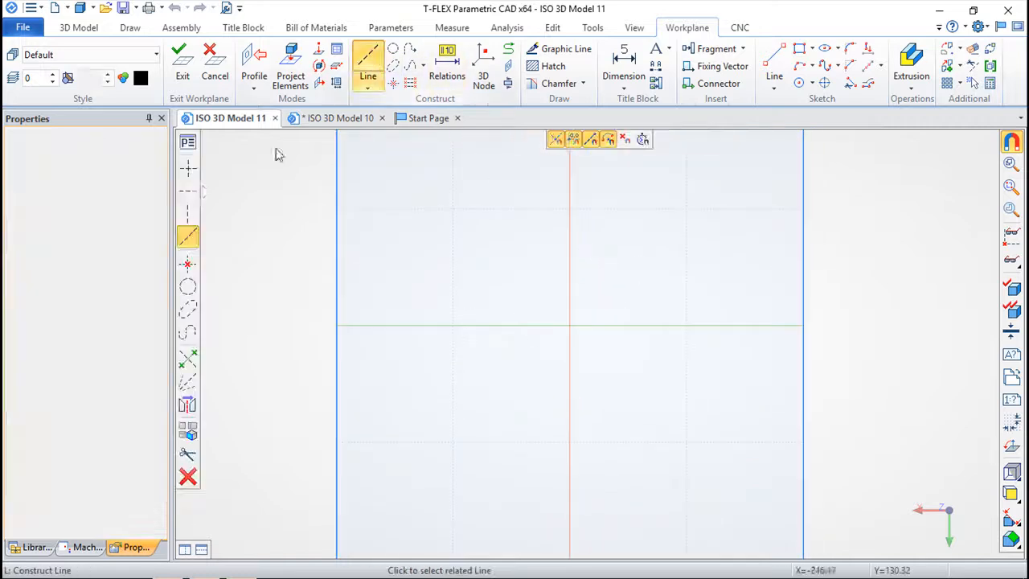
pyautogui.click(569, 326)
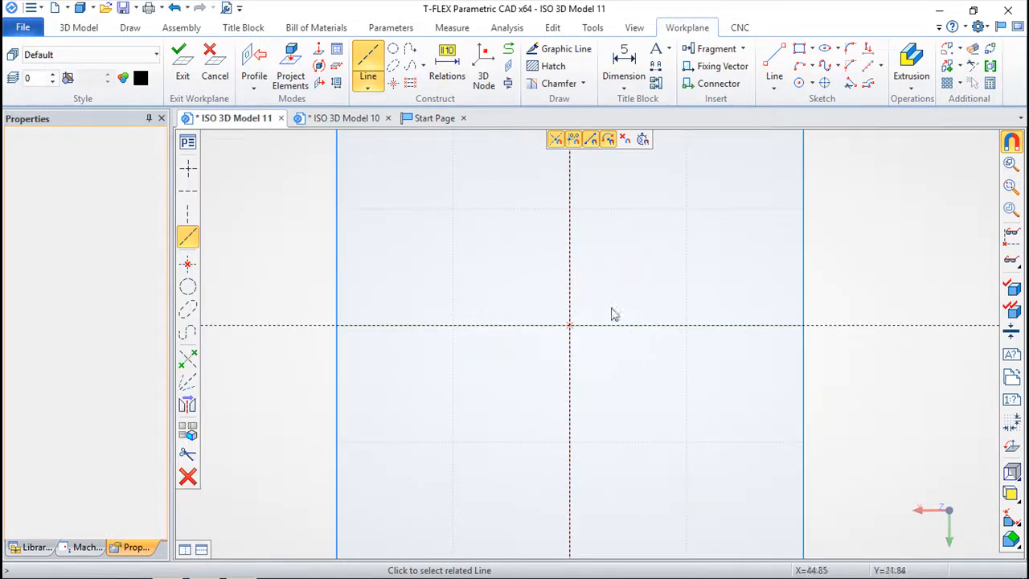
pyautogui.click(573, 376)
pyautogui.click(684, 376)
pyautogui.click(443, 390)
pyautogui.click(529, 326)
pyautogui.click(528, 216)
pyautogui.click(544, 442)
pyautogui.press('Escape')
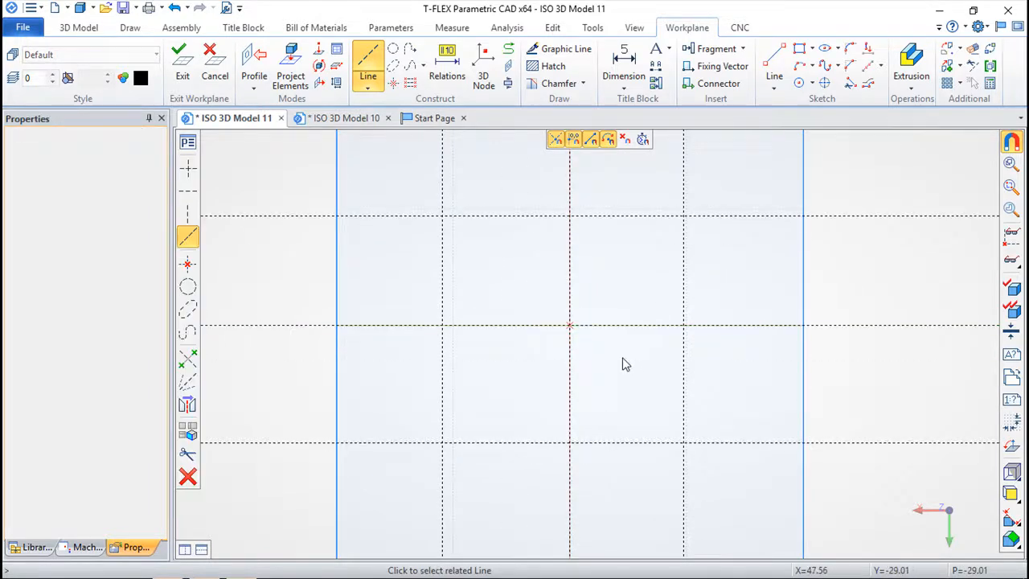
# Step: Construct a circle centred on the origin, fitting inside the four outer construction lines
pyautogui.click(392, 49)
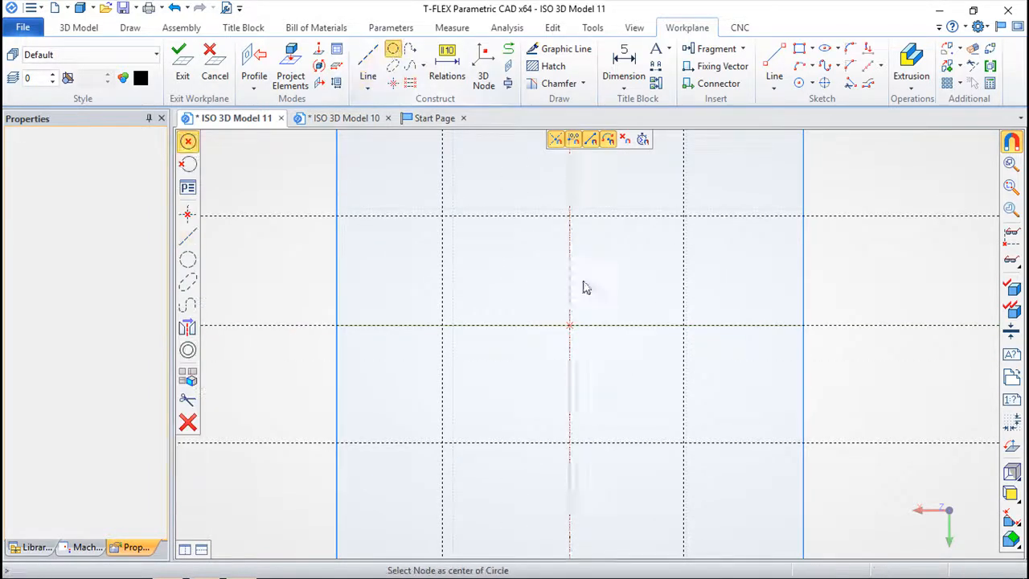
pyautogui.click(569, 326)
pyautogui.click(605, 395)
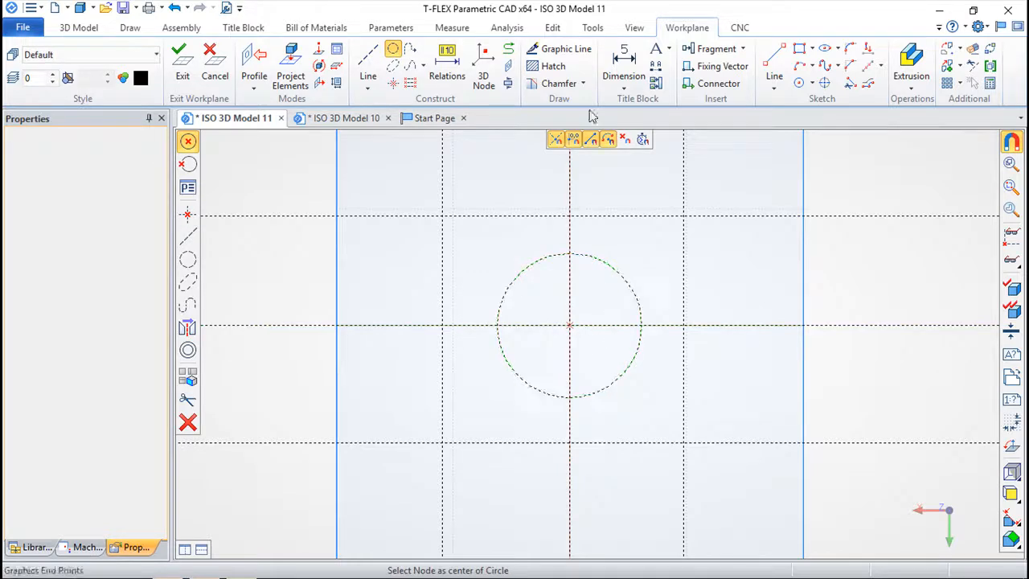
# Step: Draw graphic lines along the rectangle between the four outer construction intersections and over the construction circle
pyautogui.click(567, 48)
pyautogui.click(443, 216)
pyautogui.click(442, 442)
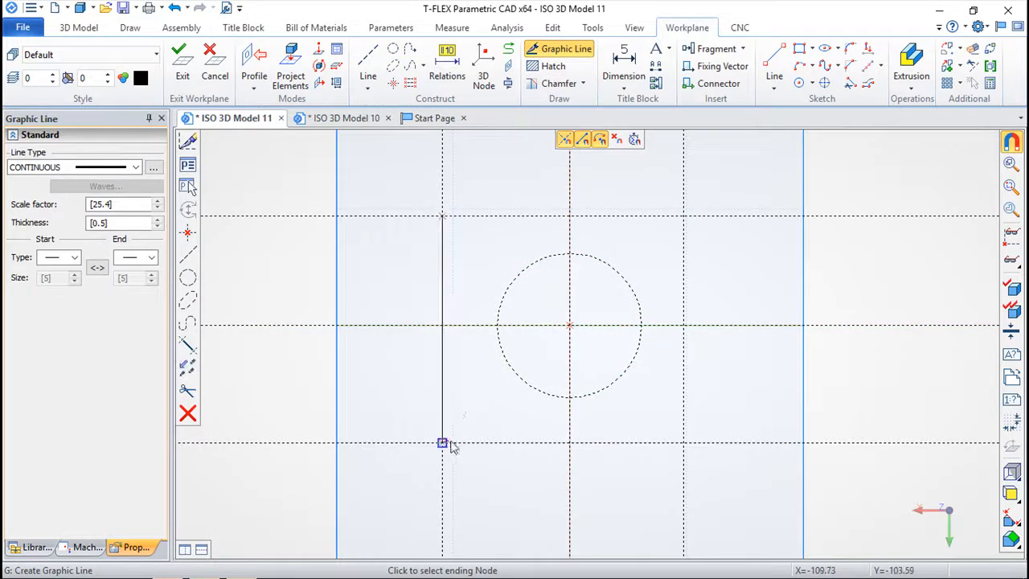
pyautogui.click(684, 443)
pyautogui.click(684, 216)
pyautogui.click(443, 216)
pyautogui.click(508, 296)
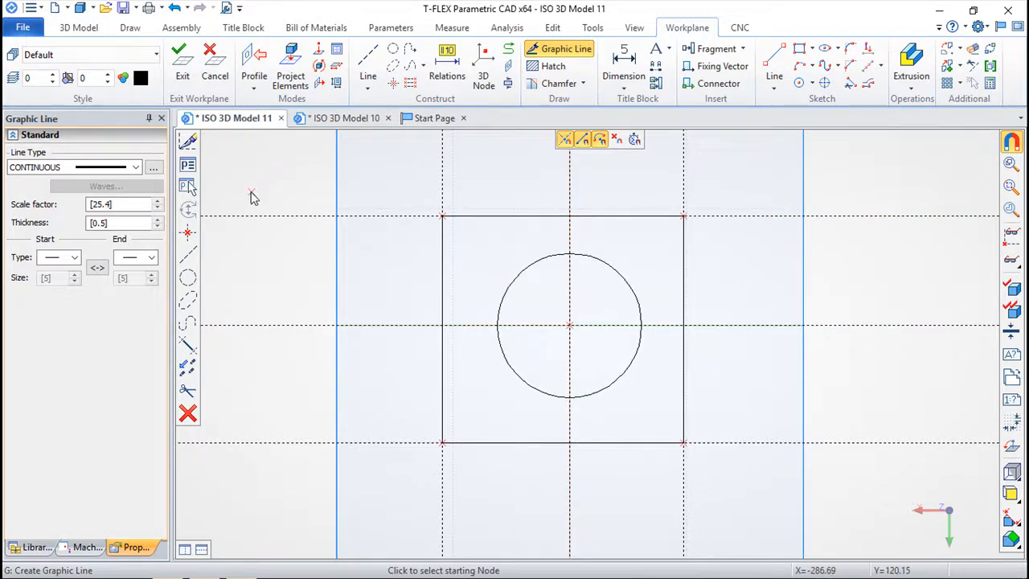
pyautogui.press('Escape')
# Step: Set the circle's graphic line color to Magenta and exit the workplane with a separate profile for each line color
pyautogui.click(533, 269)
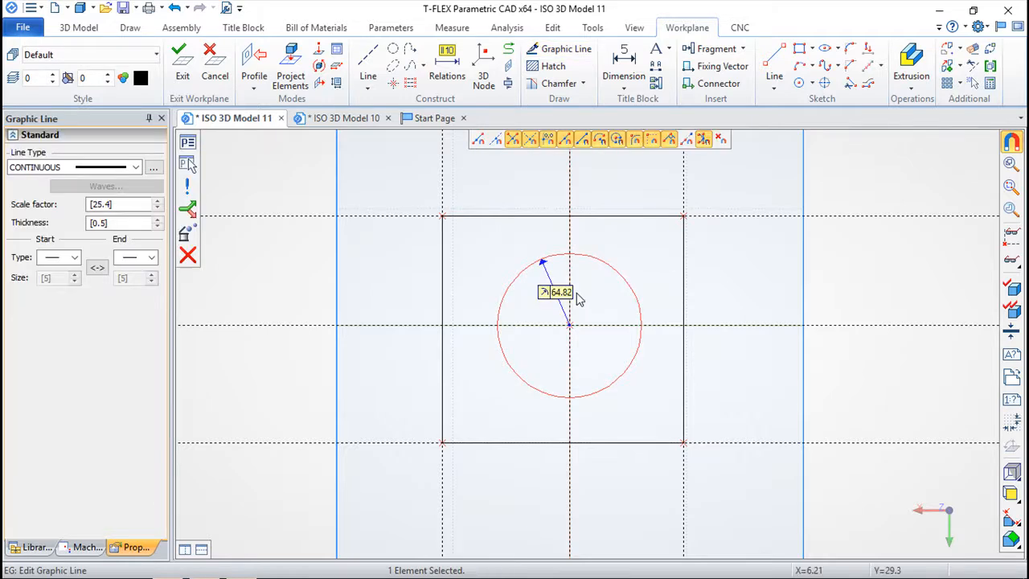
pyautogui.click(187, 142)
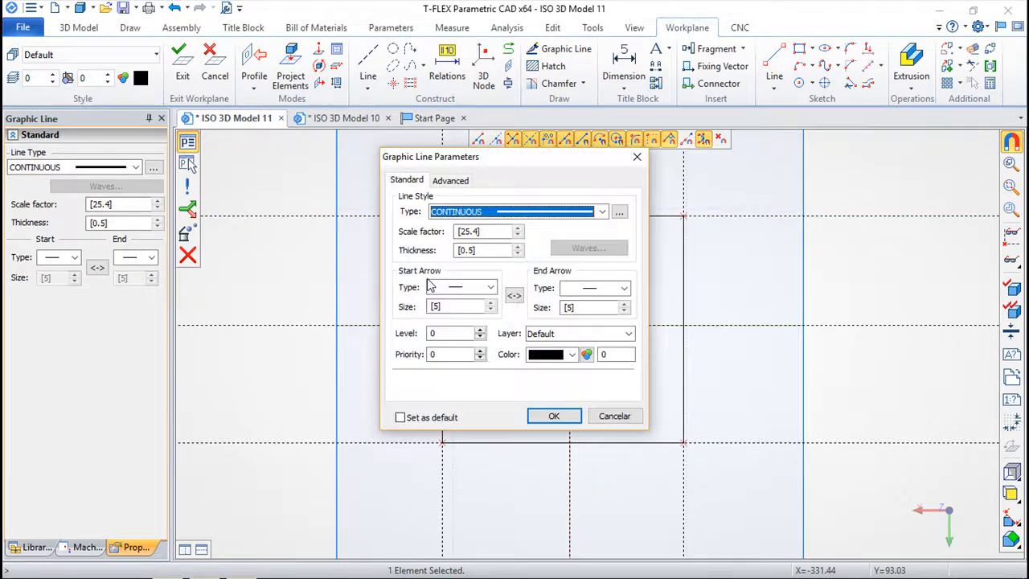
pyautogui.click(572, 354)
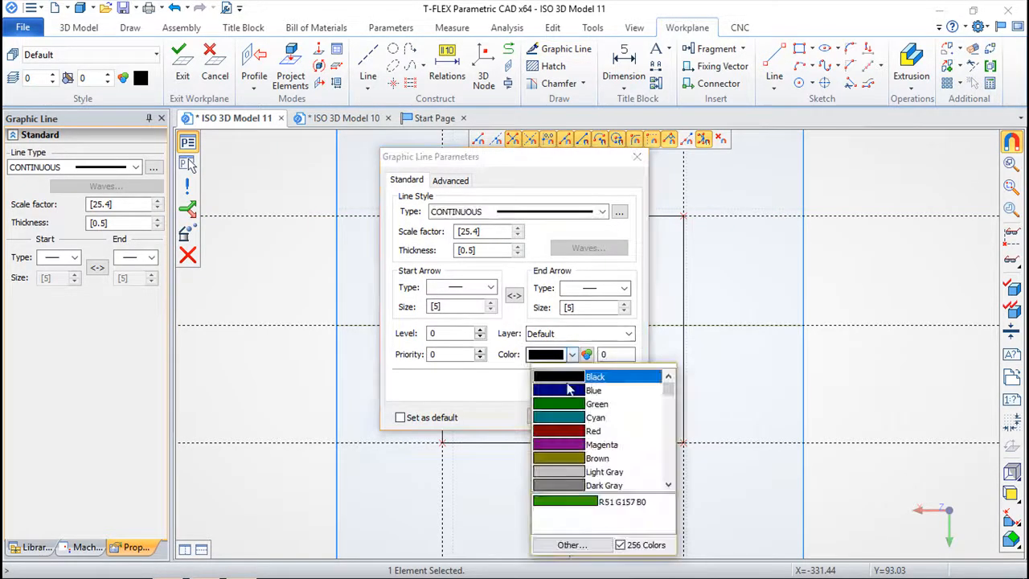
pyautogui.click(568, 444)
pyautogui.click(553, 416)
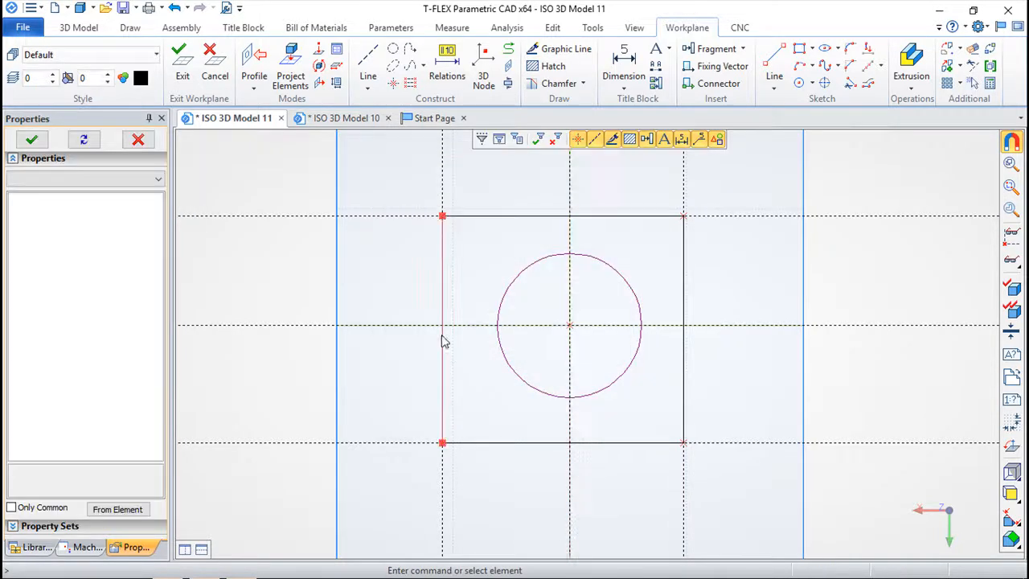
pyautogui.click(180, 65)
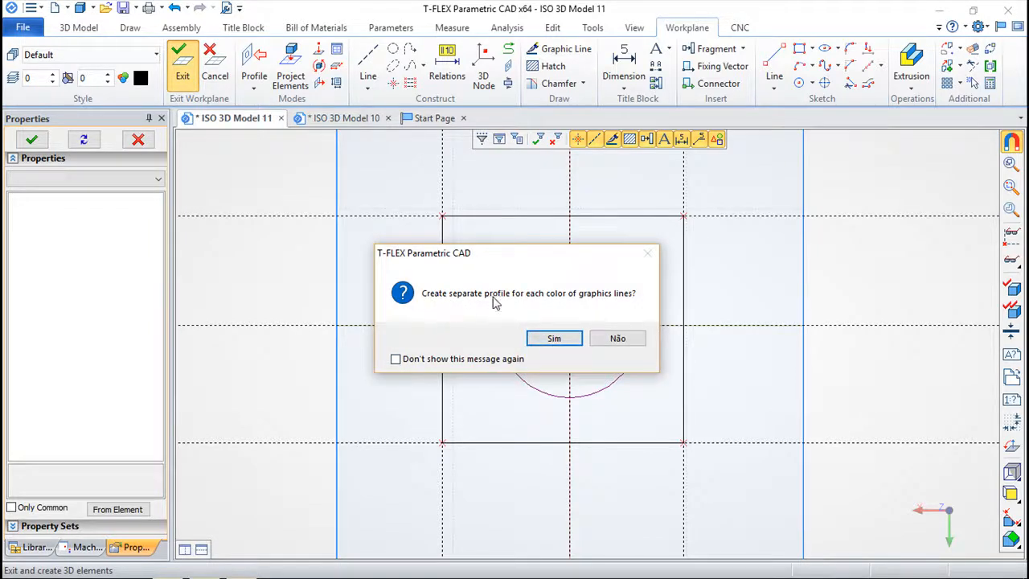
pyautogui.click(555, 338)
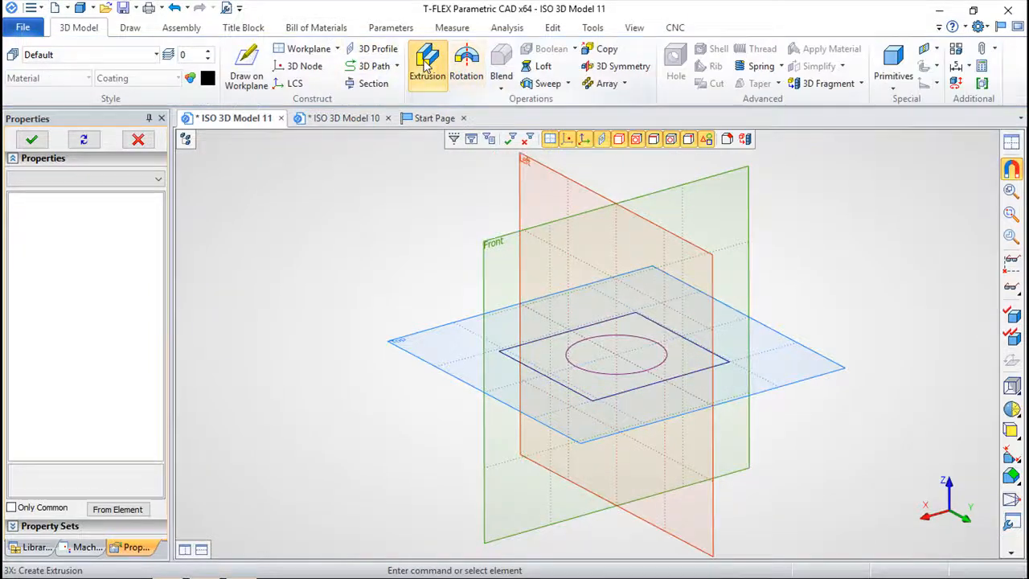
# Step: Extrude the rectangular profile 10 in the first direction and 125 in the second direction
pyautogui.click(427, 64)
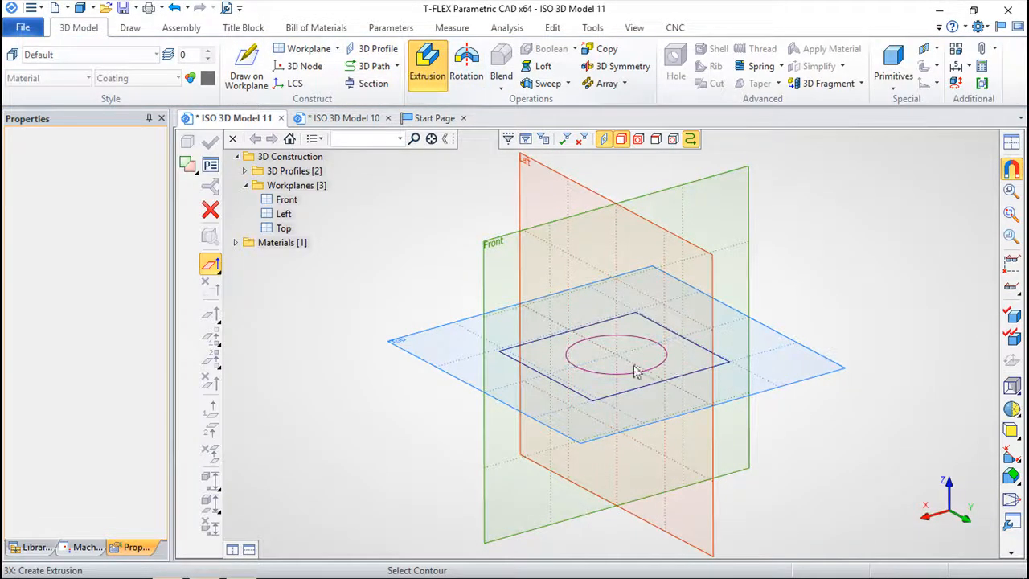
pyautogui.click(671, 357)
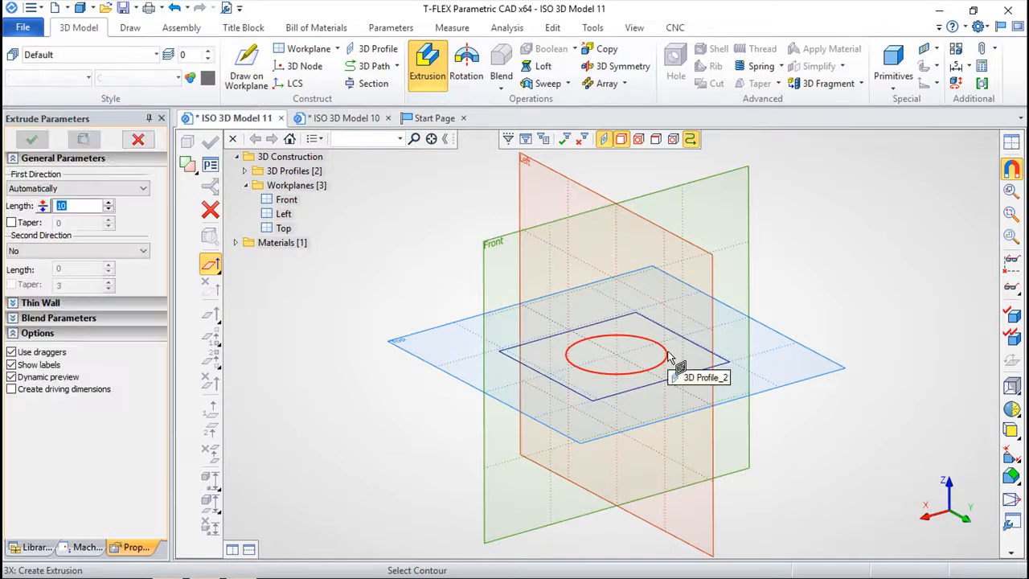
pyautogui.click(672, 371)
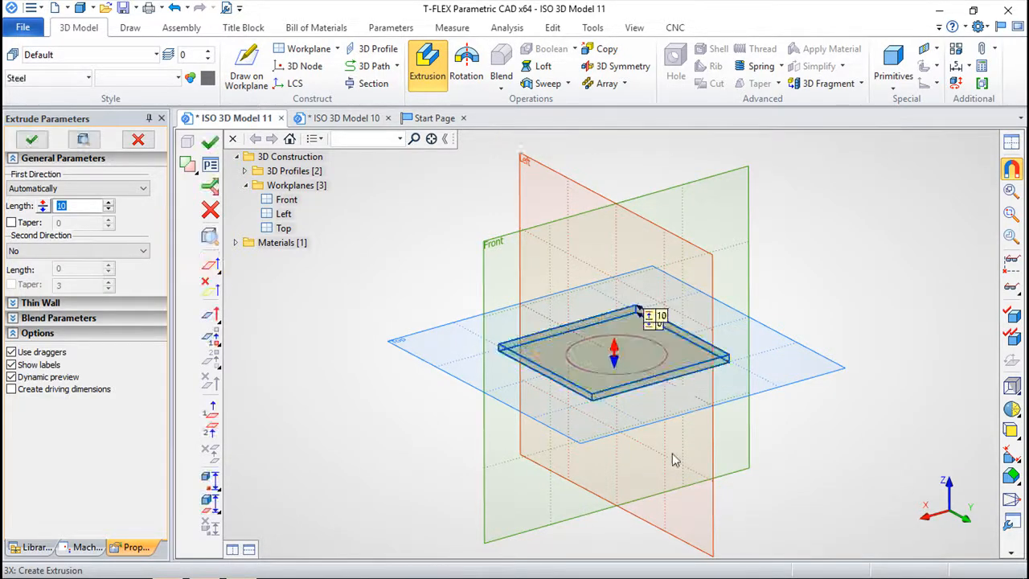
pyautogui.moveTo(619, 368); pyautogui.dragTo(639, 471)
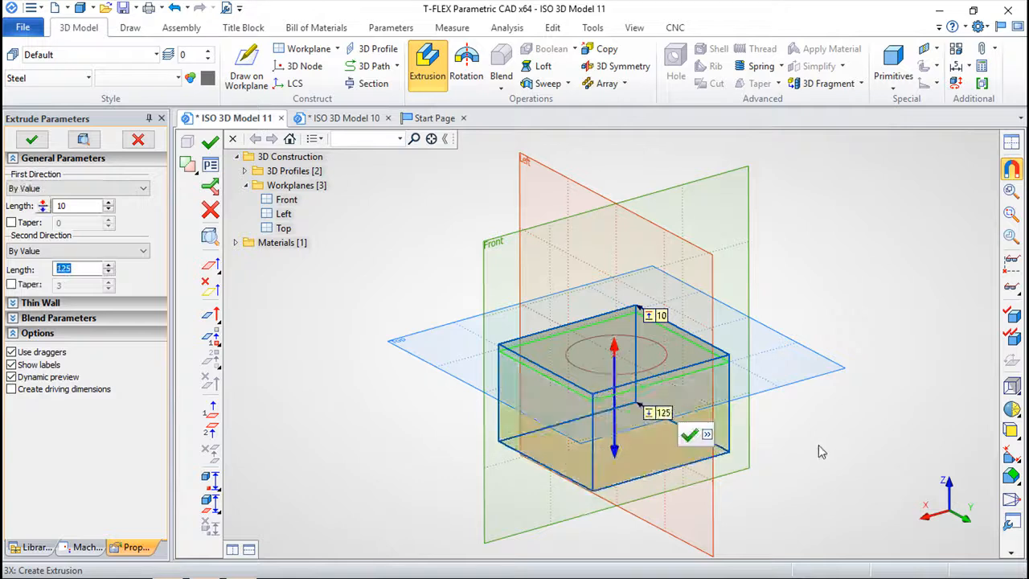
pyautogui.click(210, 141)
# Step: Extrude the circular profile 162 upward as a cylinder
pyautogui.click(630, 368)
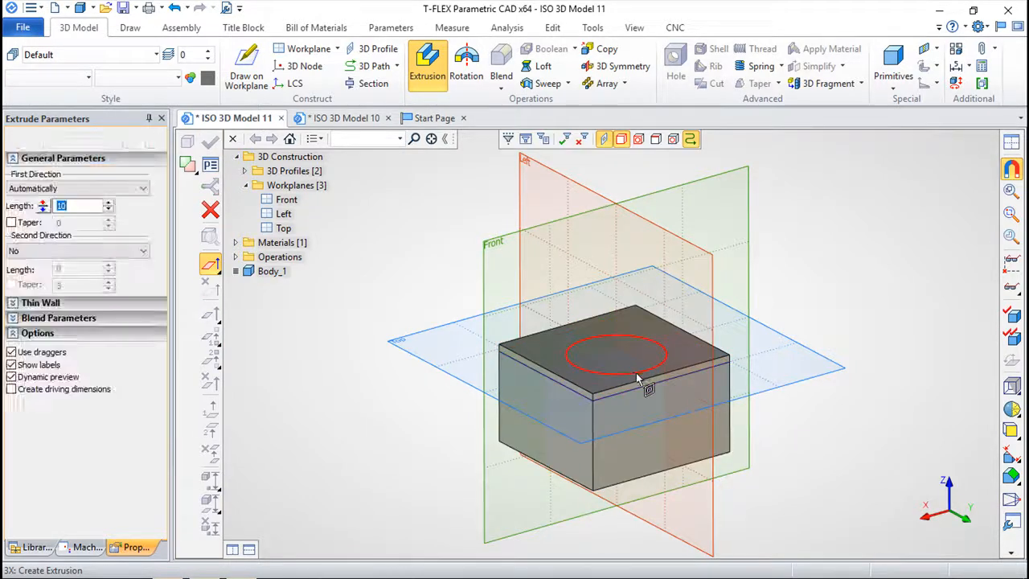
pyautogui.moveTo(607, 259); pyautogui.dragTo(708, 240)
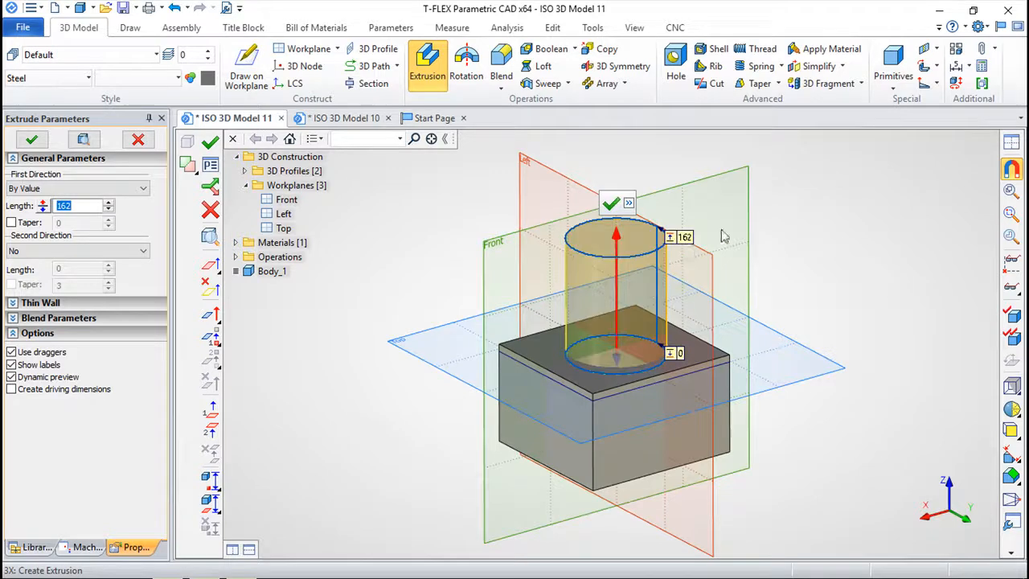
pyautogui.click(611, 204)
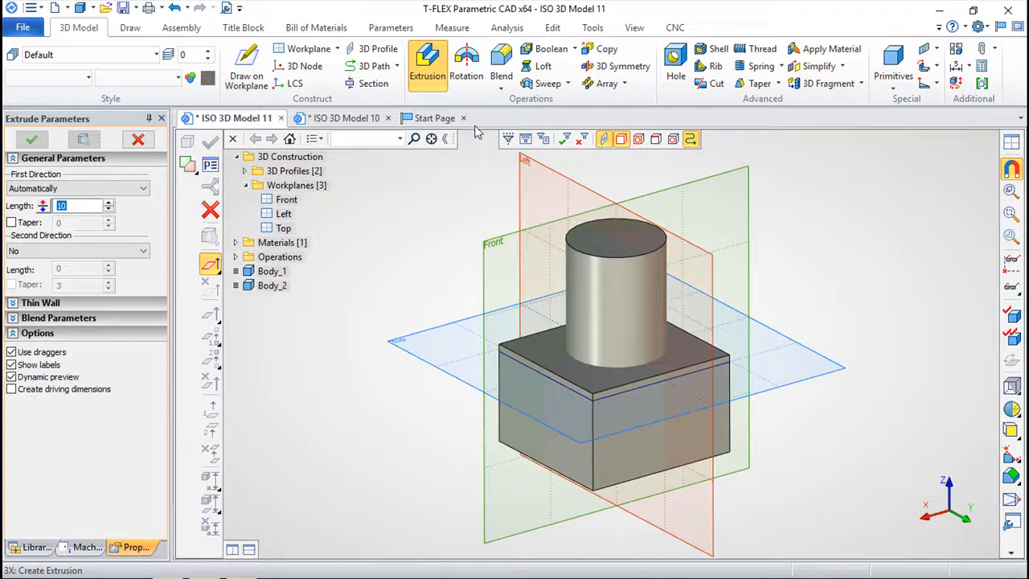
# Step: Create another new document from the ISO 3D Model template
pyautogui.click(418, 119)
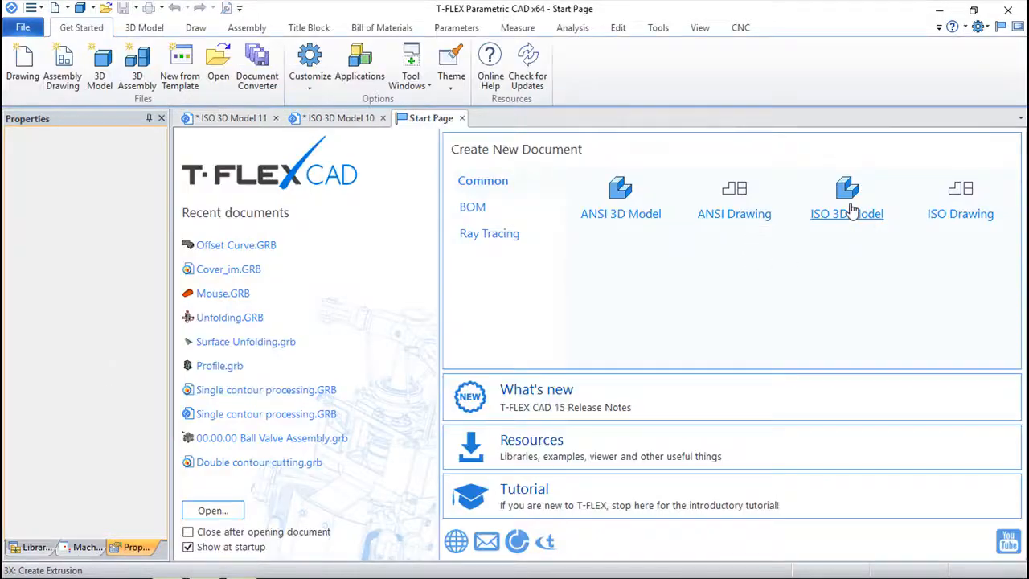
pyautogui.click(847, 214)
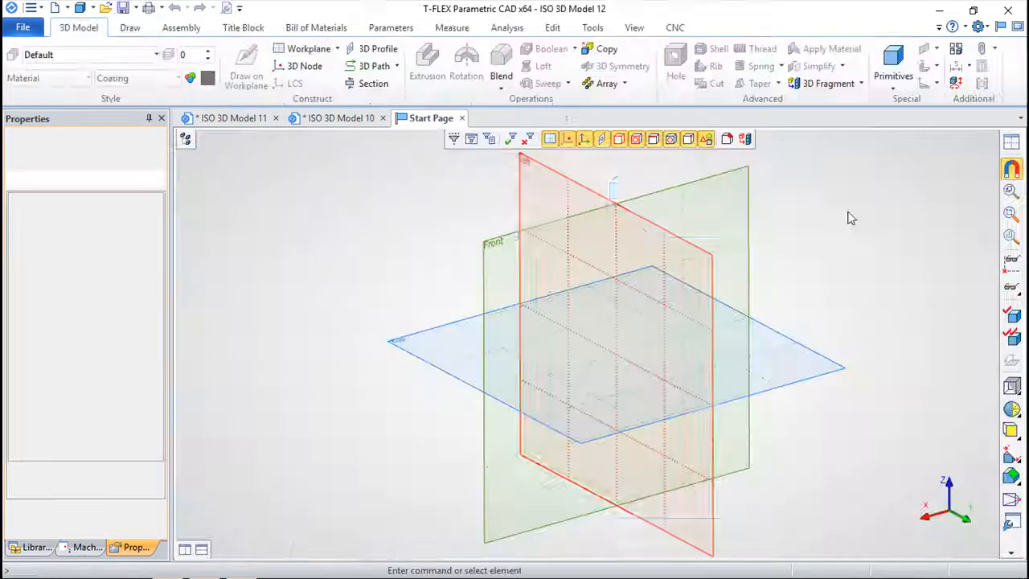
# Step: Create a box primitive with length, width and height of 100
pyautogui.click(892, 61)
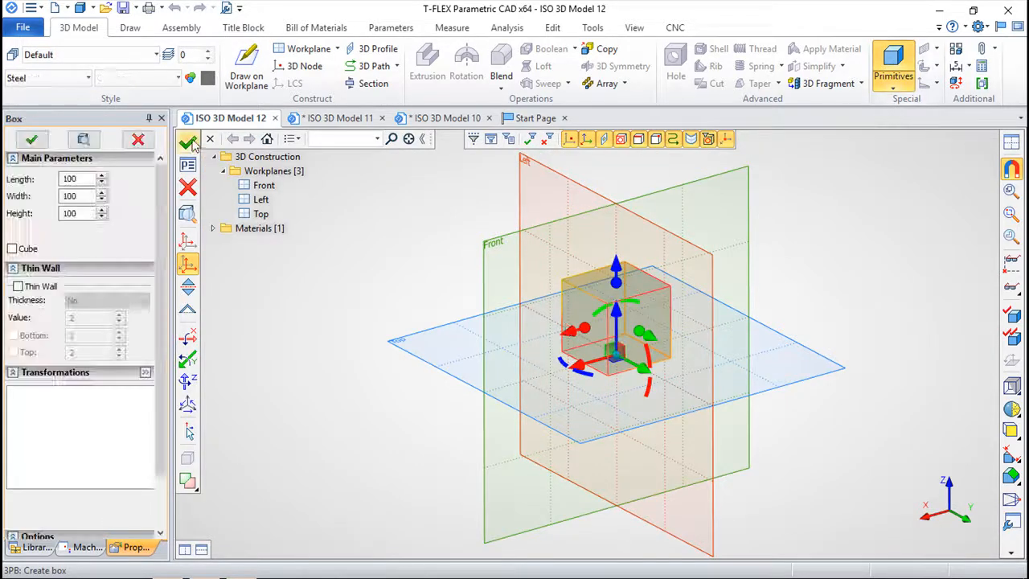
pyautogui.hotkey('ctrl', 'Return')
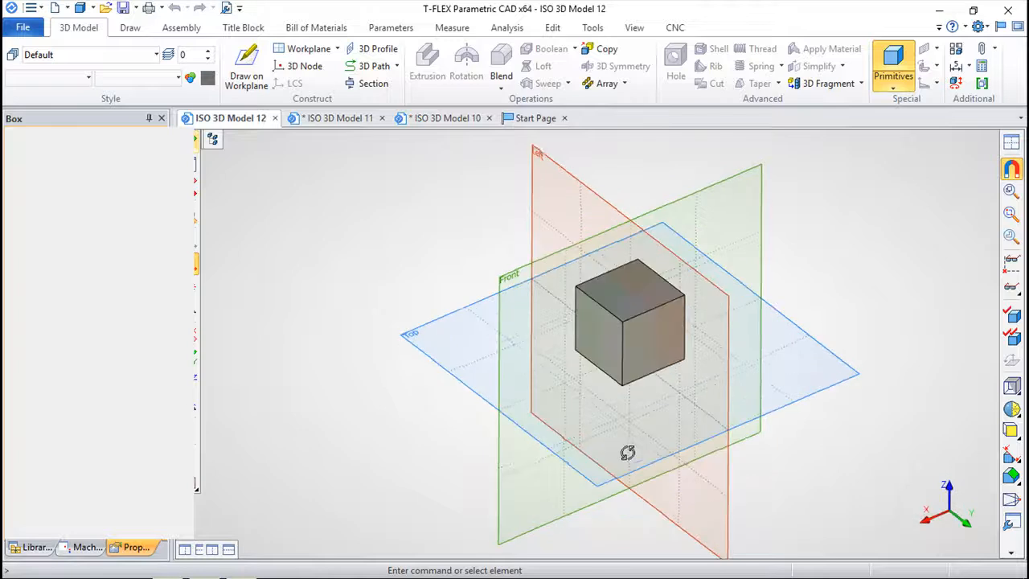
pyautogui.moveTo(657, 439); pyautogui.dragTo(653, 421, button='middle')
# Step: Construct a workplane through the box's near vertical edge at an angle of 45 degrees
pyautogui.click(308, 48)
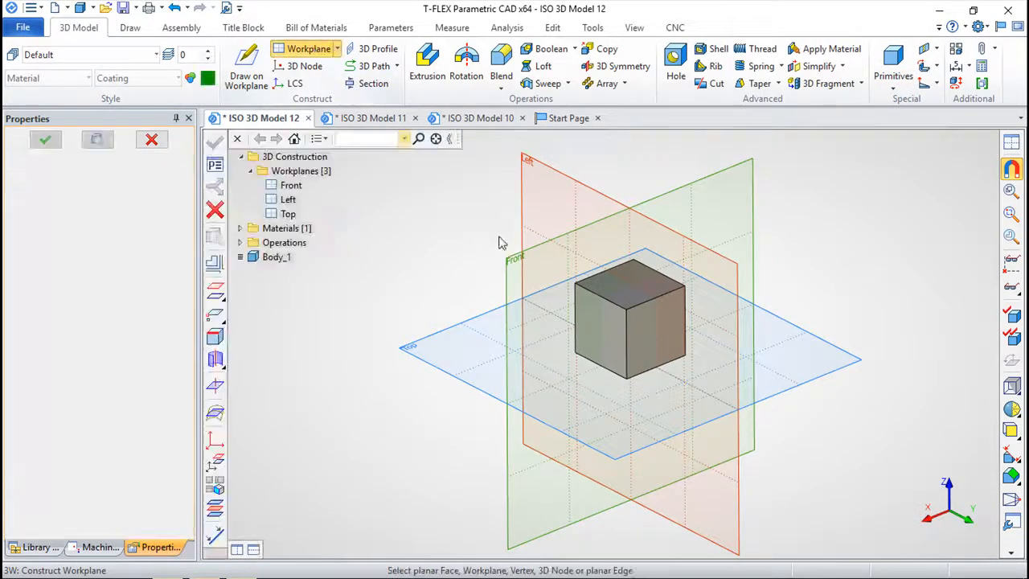
pyautogui.click(626, 378)
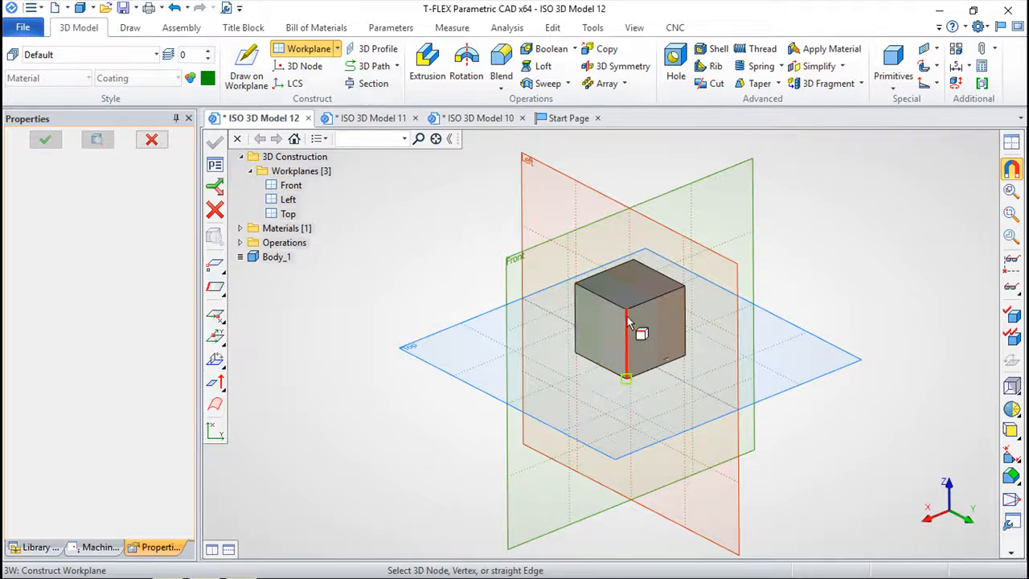
pyautogui.click(628, 312)
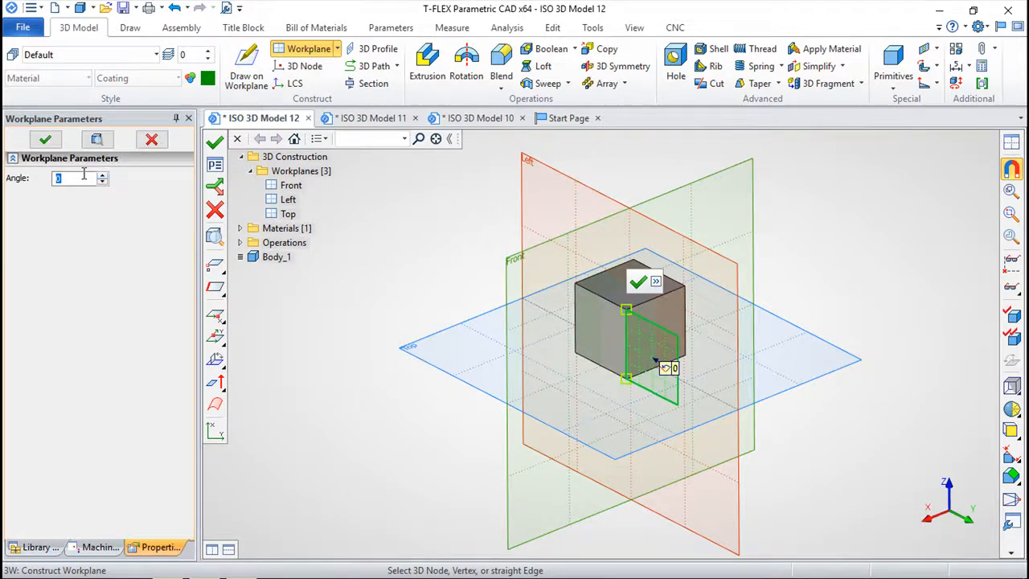
pyautogui.write('45')
pyautogui.press('Return')
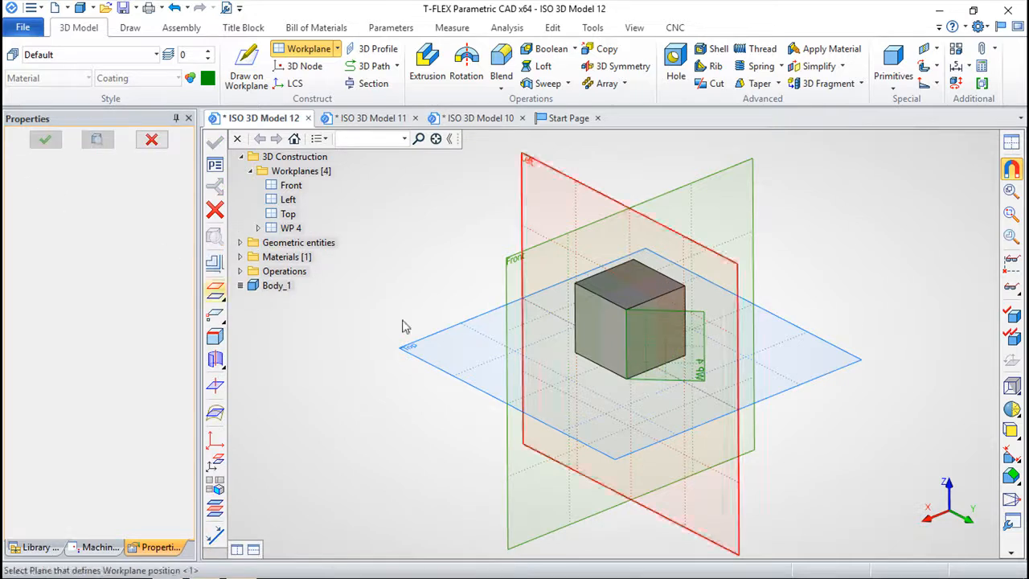
pyautogui.press('Escape')
# Step: Copy the angled workplane WP 4 to a parallel position in front of the box
pyautogui.moveTo(850, 378); pyautogui.dragTo(584, 443, button='right')
pyautogui.click(576, 444)
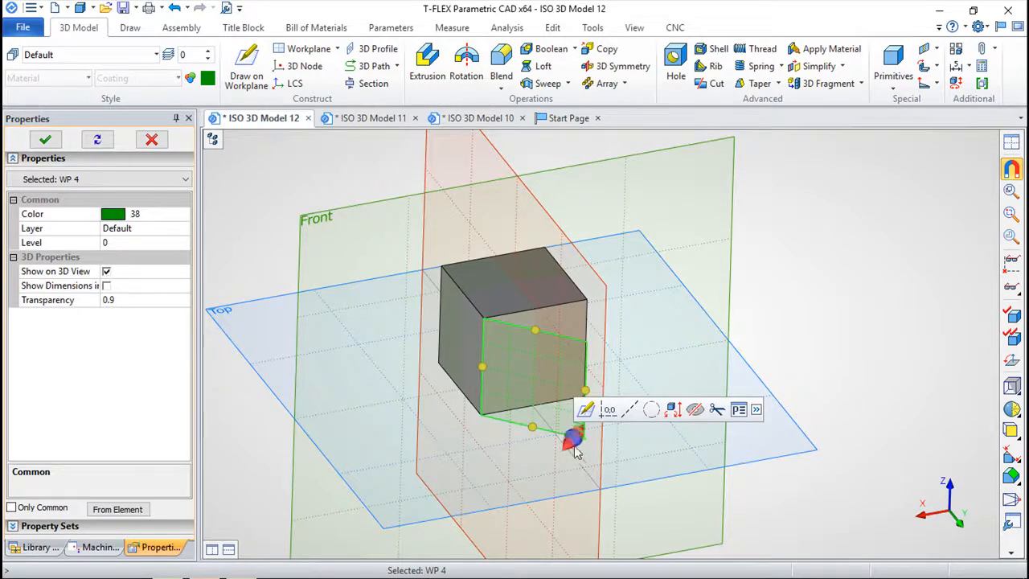
pyautogui.moveTo(574, 434); pyautogui.dragTo(475, 508)
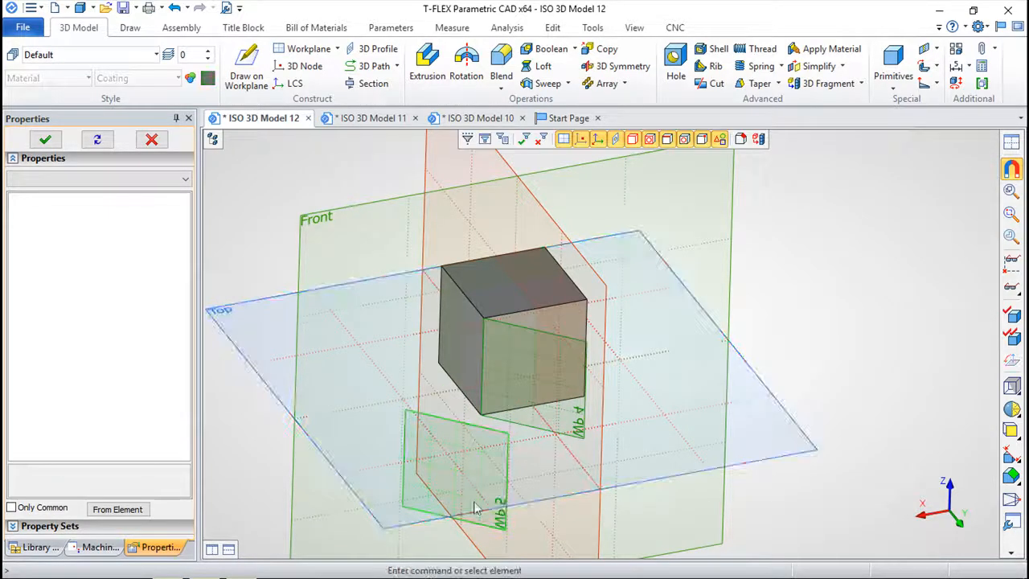
# Step: Sketch a circle near the middle of the copied workplane WP 5 and exit the workplane, keeping the profile
pyautogui.moveTo(673, 439); pyautogui.dragTo(769, 386, button='middle')
pyautogui.scroll(-1, 592, 421)
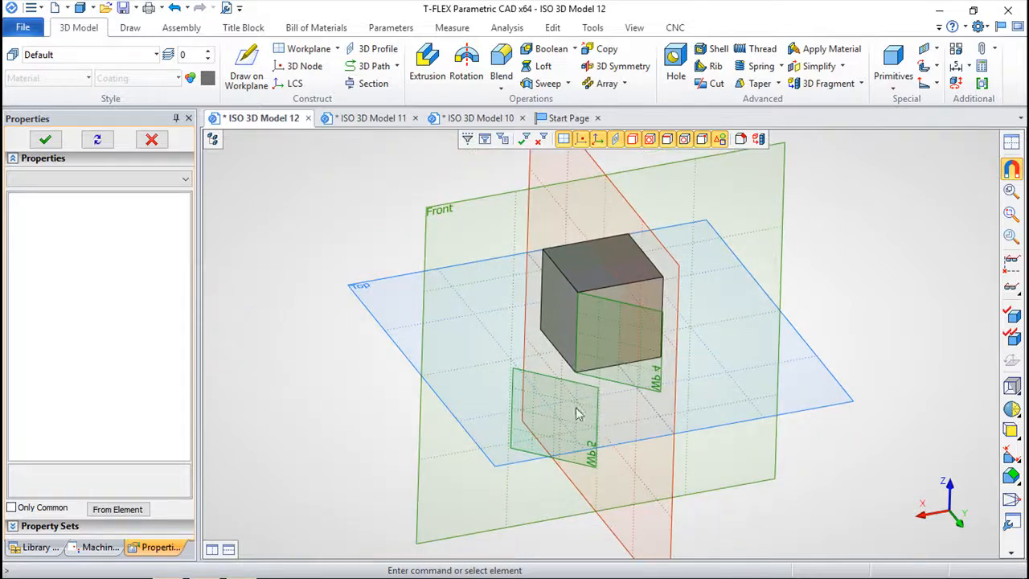
pyautogui.rightClick(598, 418)
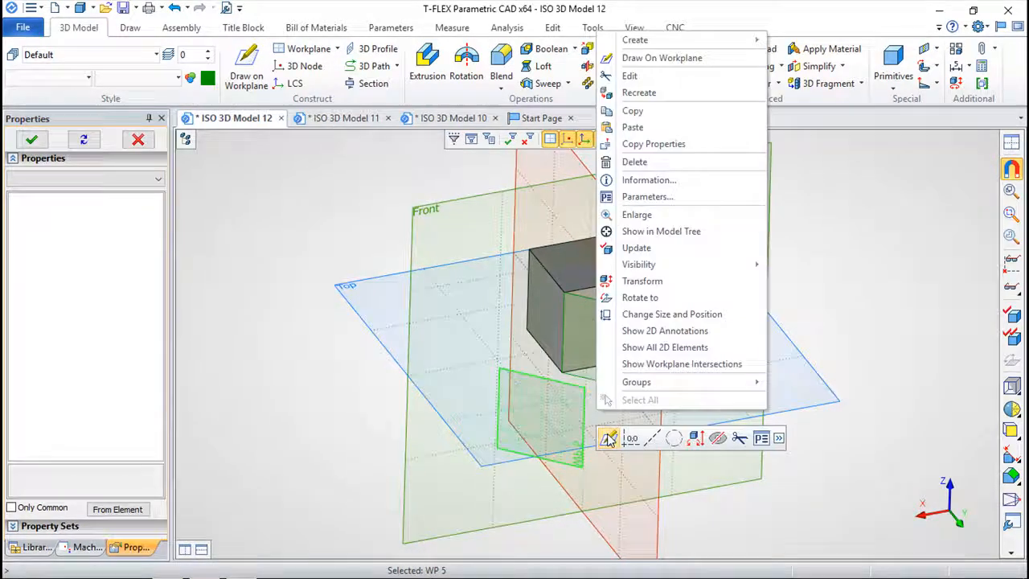
pyautogui.click(602, 432)
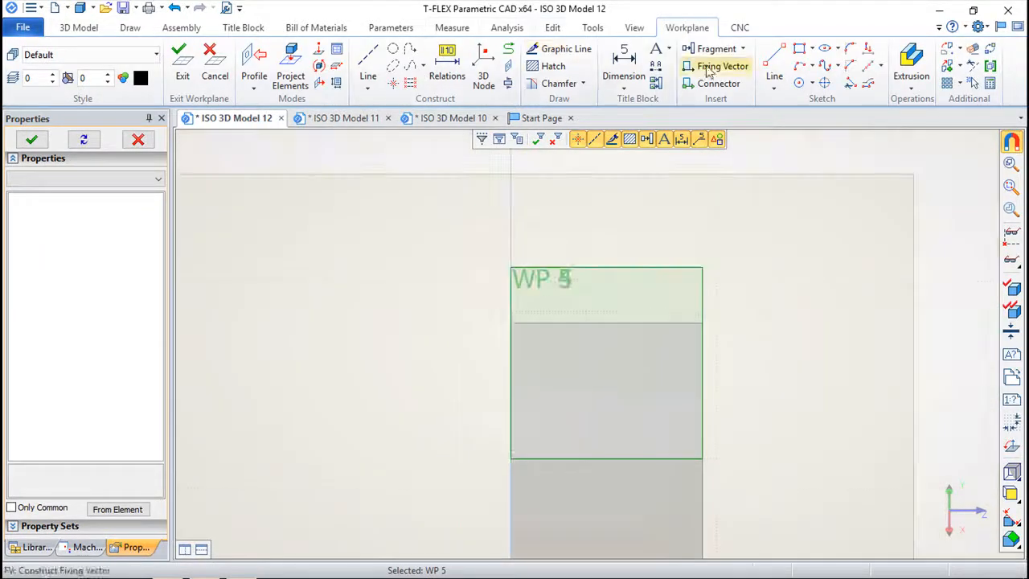
pyautogui.click(800, 83)
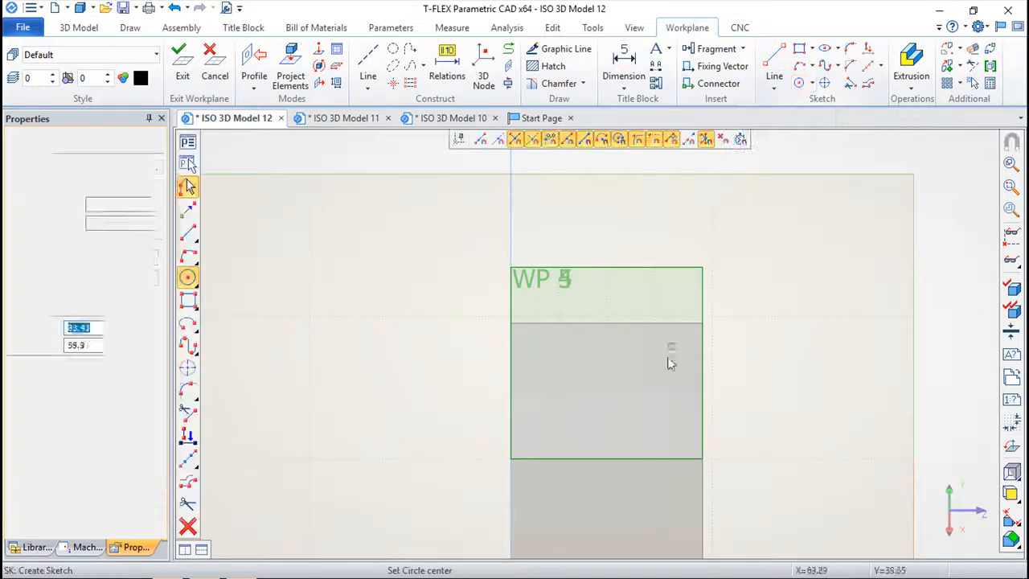
pyautogui.click(605, 359)
pyautogui.click(626, 400)
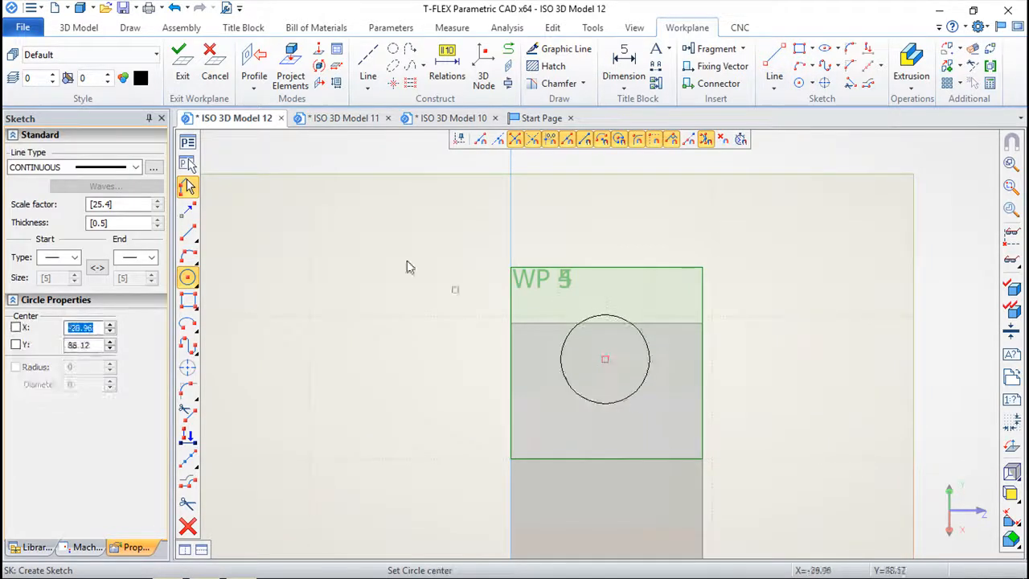
pyautogui.click(183, 65)
# Step: Create 3D nodes at the center of the circular profile and at the center of the box's side face behind WP 4
pyautogui.moveTo(715, 310)
pyautogui.mouseDown(button='right')
pyautogui.moveTo(735, 324)
pyautogui.moveTo(739, 345)
pyautogui.mouseUp(button='right')
pyautogui.scroll(3, 739, 344)
pyautogui.click(583, 181)
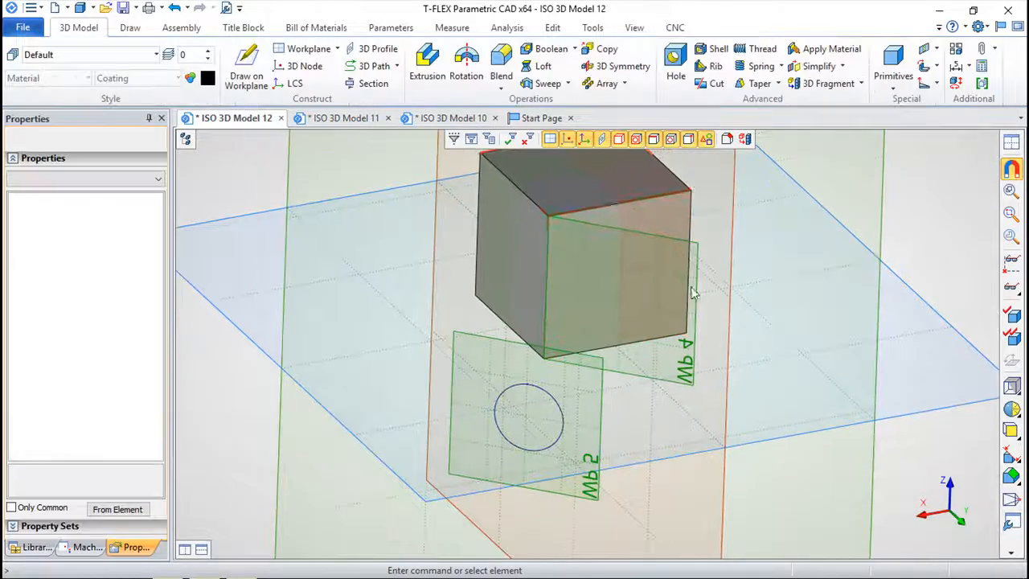
pyautogui.click(300, 65)
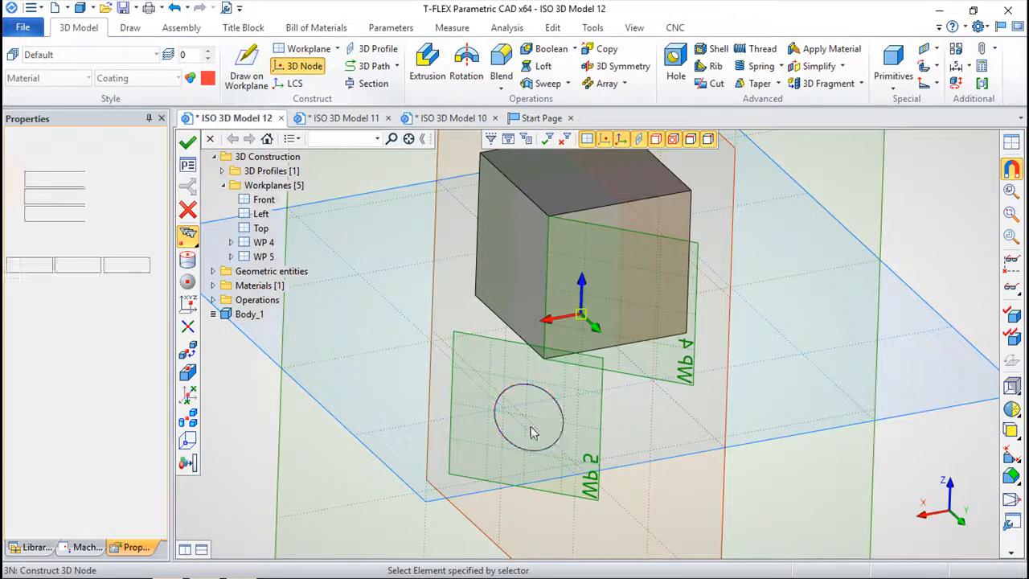
pyautogui.click(187, 259)
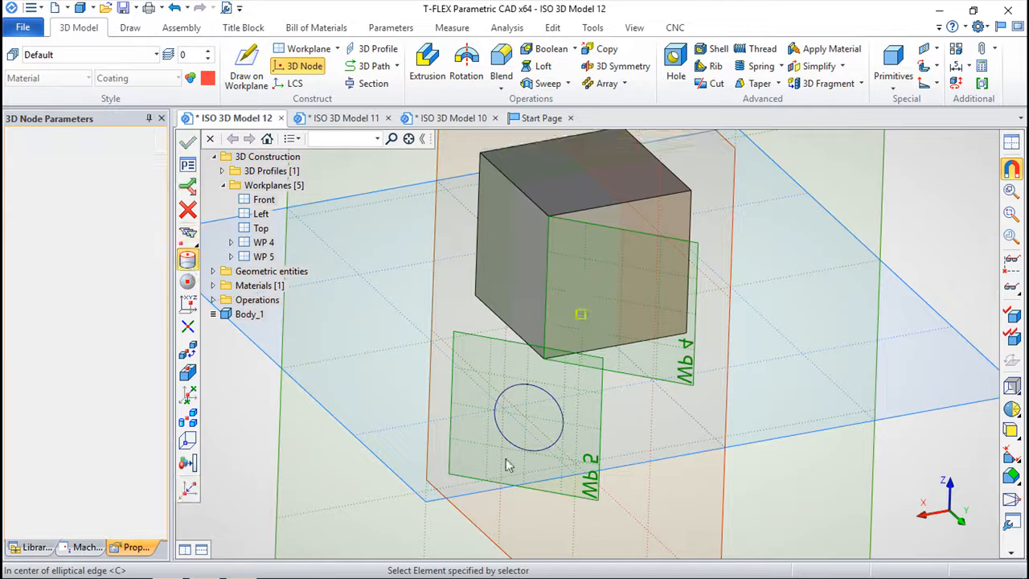
pyautogui.click(550, 450)
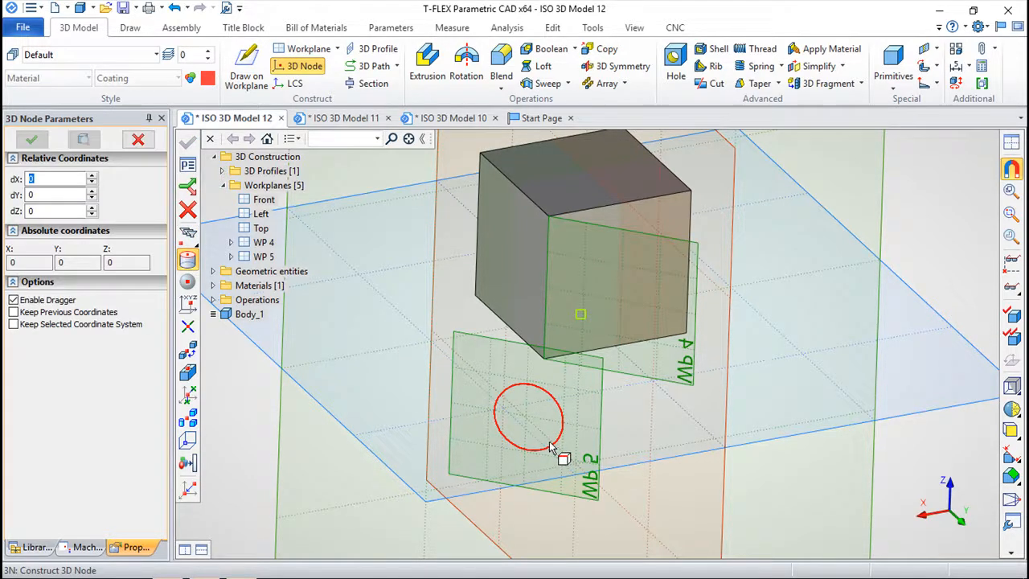
pyautogui.click(562, 415)
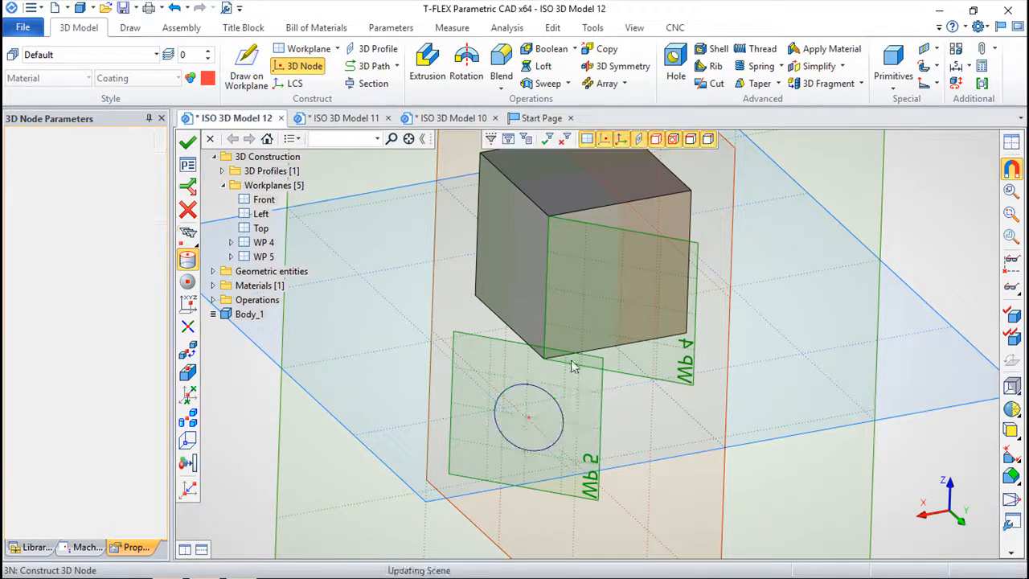
pyautogui.click(620, 280)
pyautogui.click(665, 286)
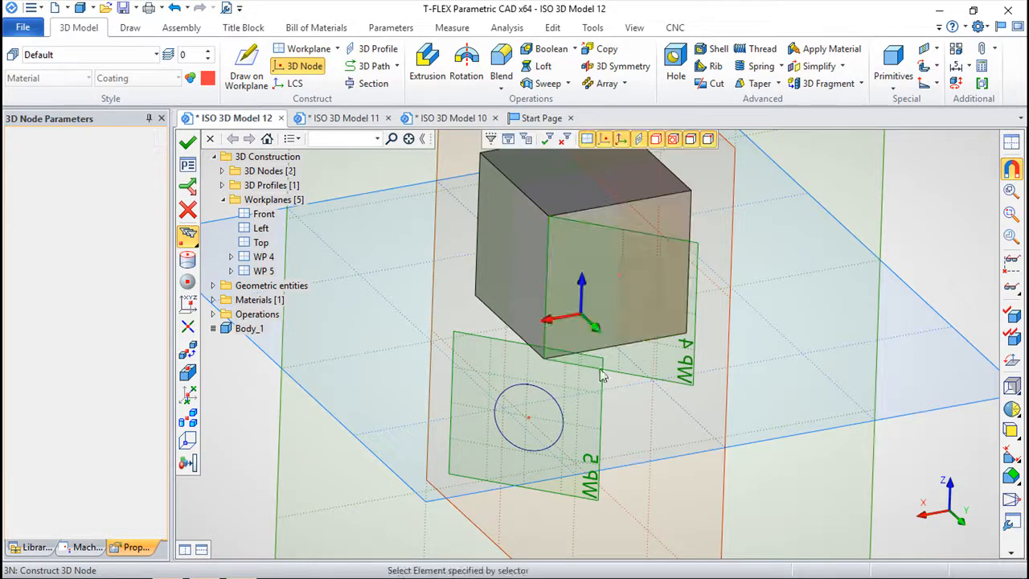
pyautogui.press('Escape')
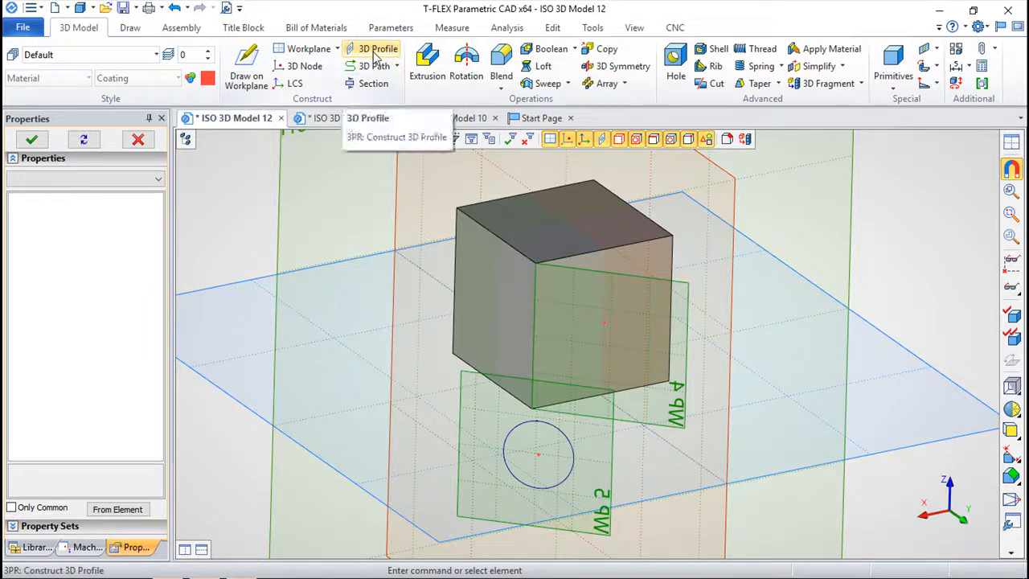
# Step: Create a 3D profile by projecting the circle onto the box's side face along the direction between the two 3D nodes
pyautogui.click(374, 52)
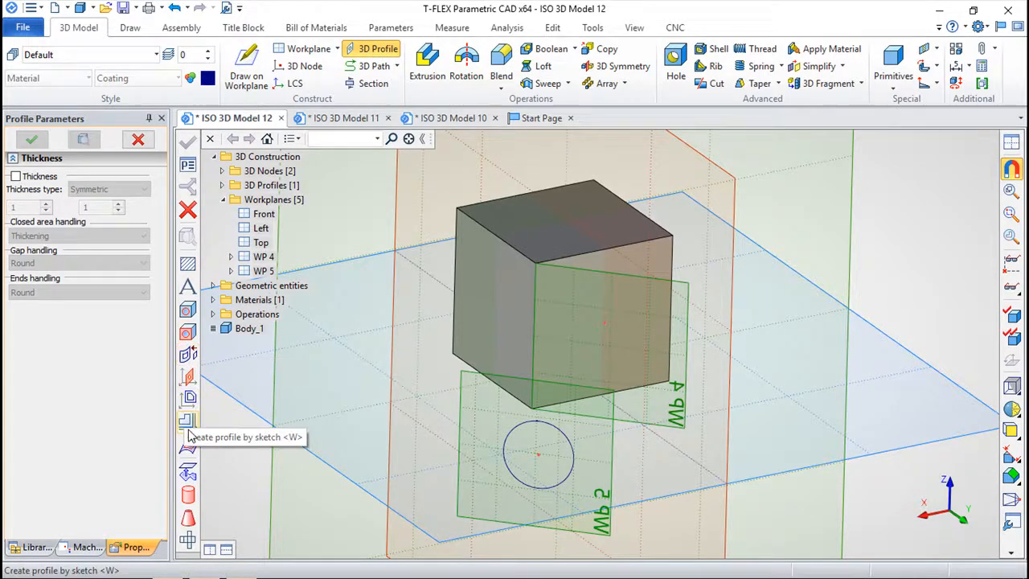
pyautogui.click(188, 355)
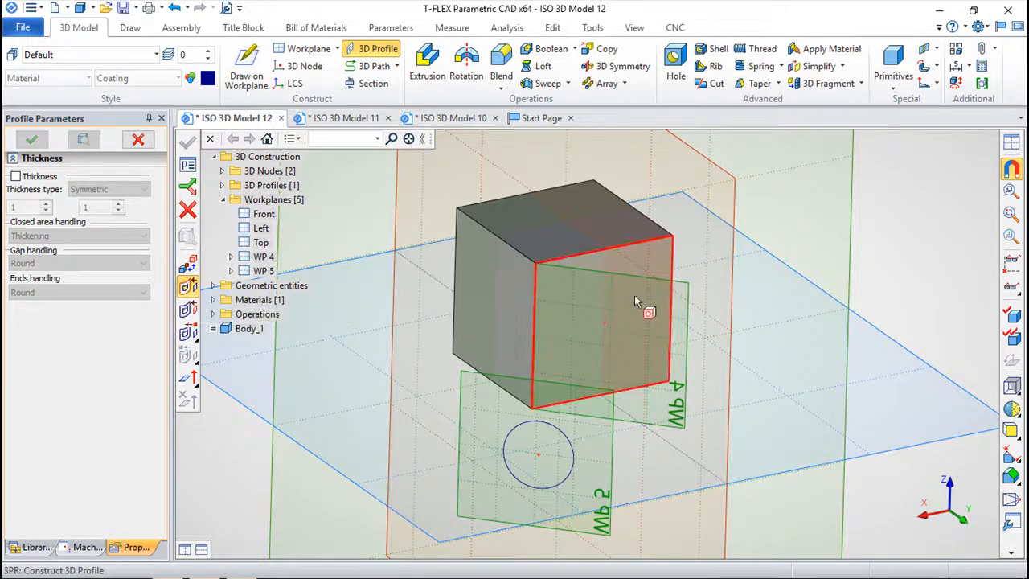
pyautogui.click(639, 267)
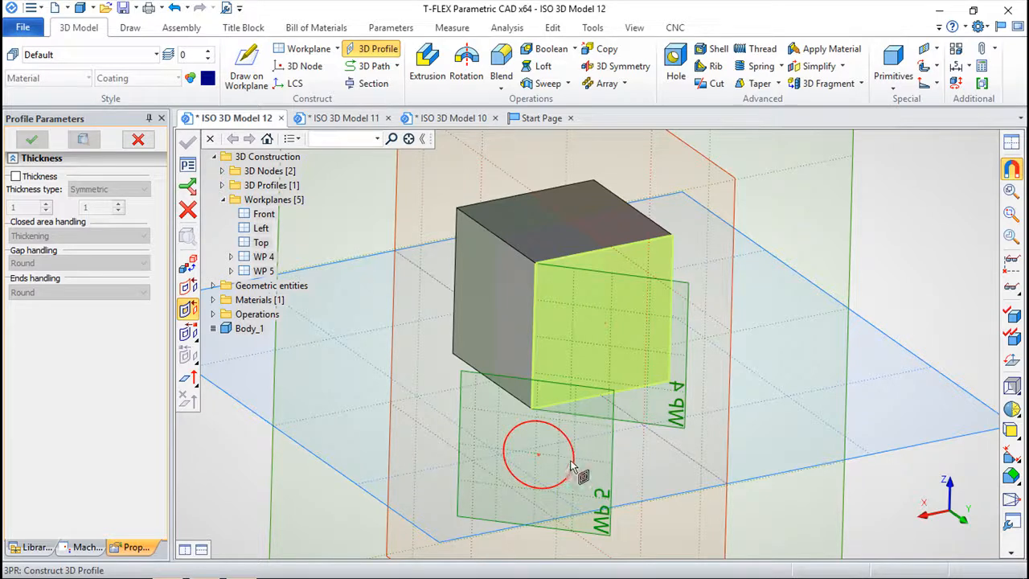
pyautogui.click(538, 455)
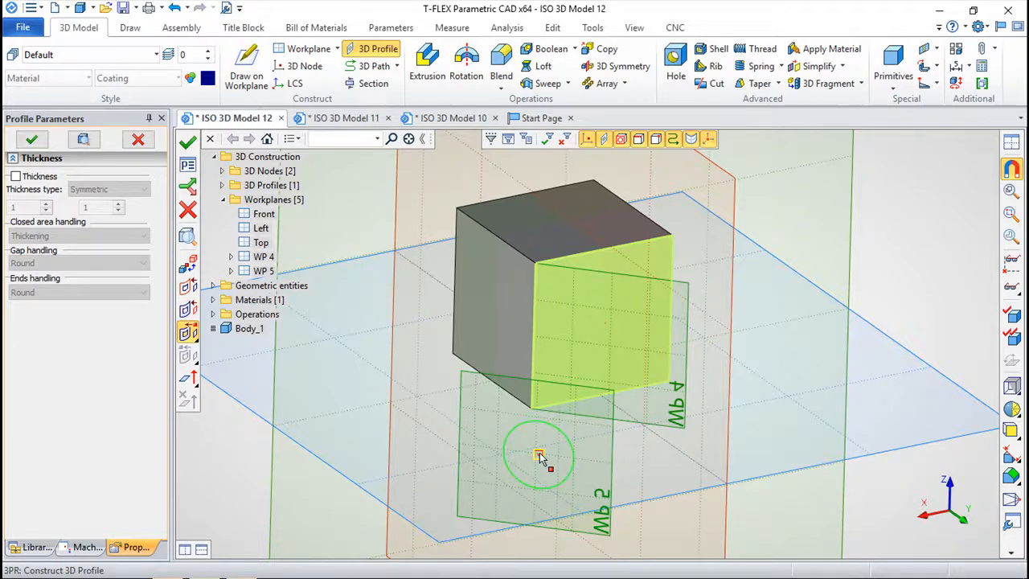
pyautogui.click(605, 324)
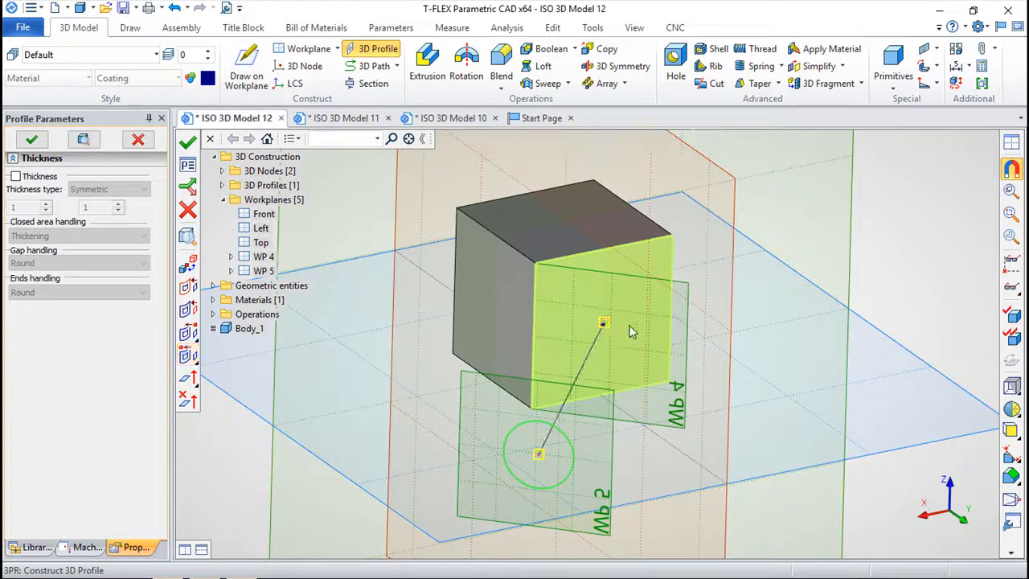
pyautogui.click(187, 141)
pyautogui.moveTo(747, 391); pyautogui.dragTo(649, 370, button='right')
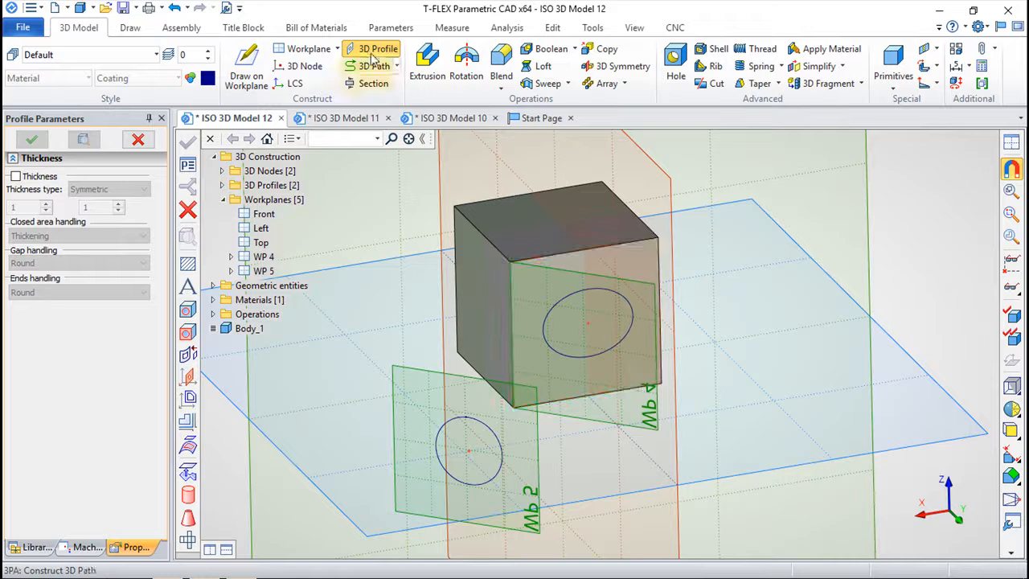
pyautogui.click(427, 64)
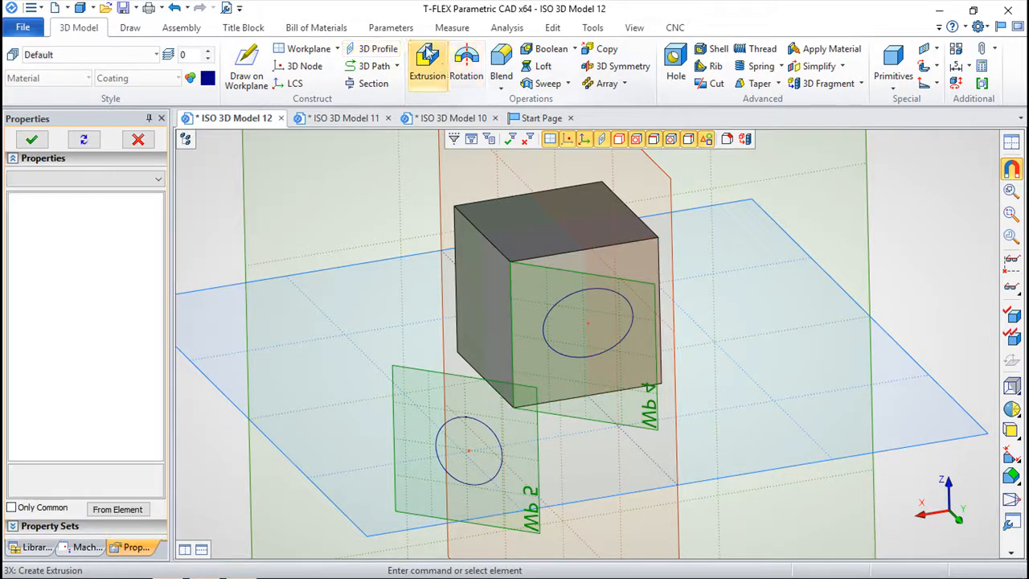
pyautogui.click(642, 344)
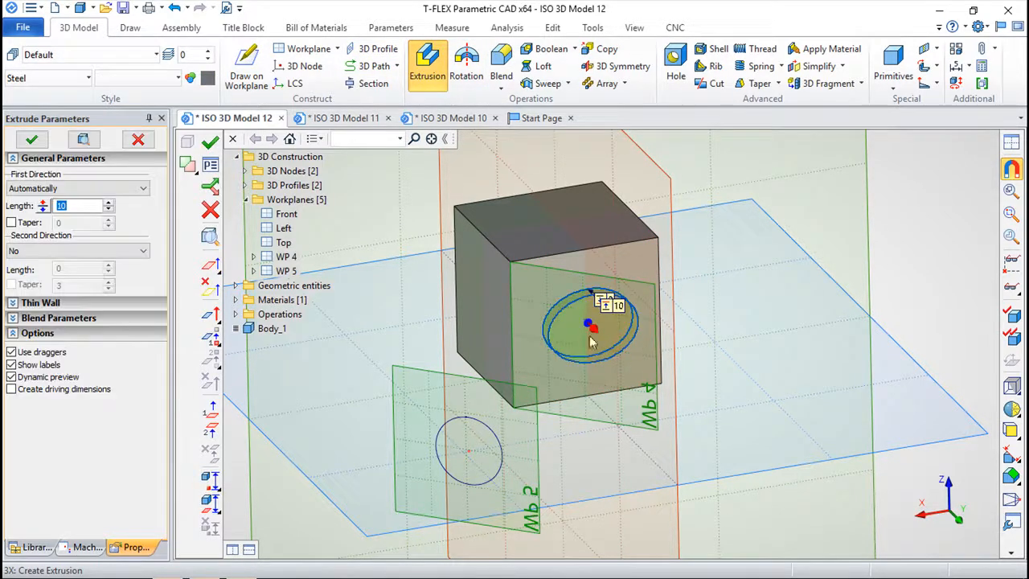
pyautogui.moveTo(594, 330); pyautogui.dragTo(679, 419)
pyautogui.press('Escape')
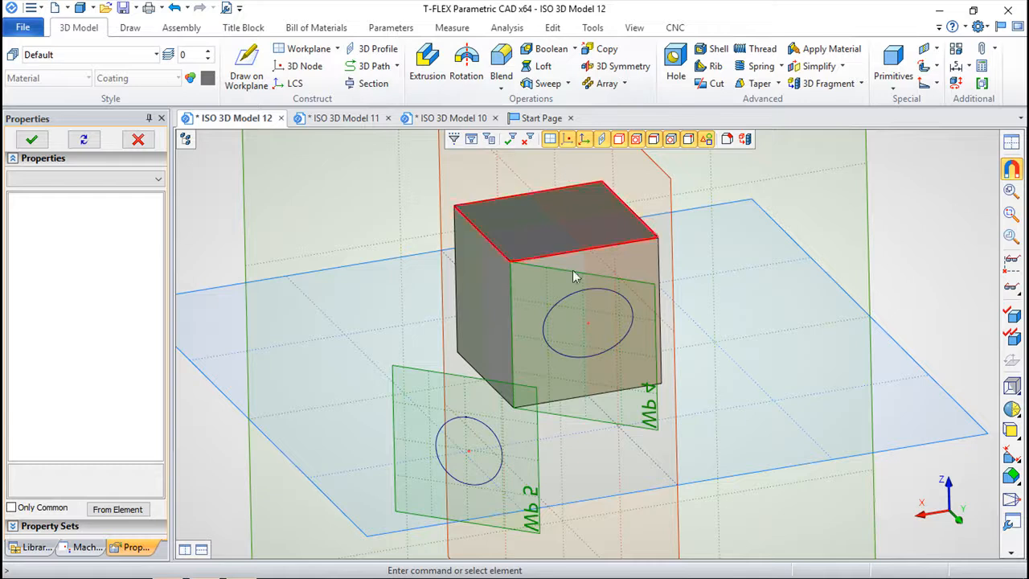
# Step: Undo the profiles, 3D nodes and added workplanes back to the plain box
pyautogui.click(174, 8)
pyautogui.click(173, 8)
pyautogui.click(174, 8)
pyautogui.click(174, 8)
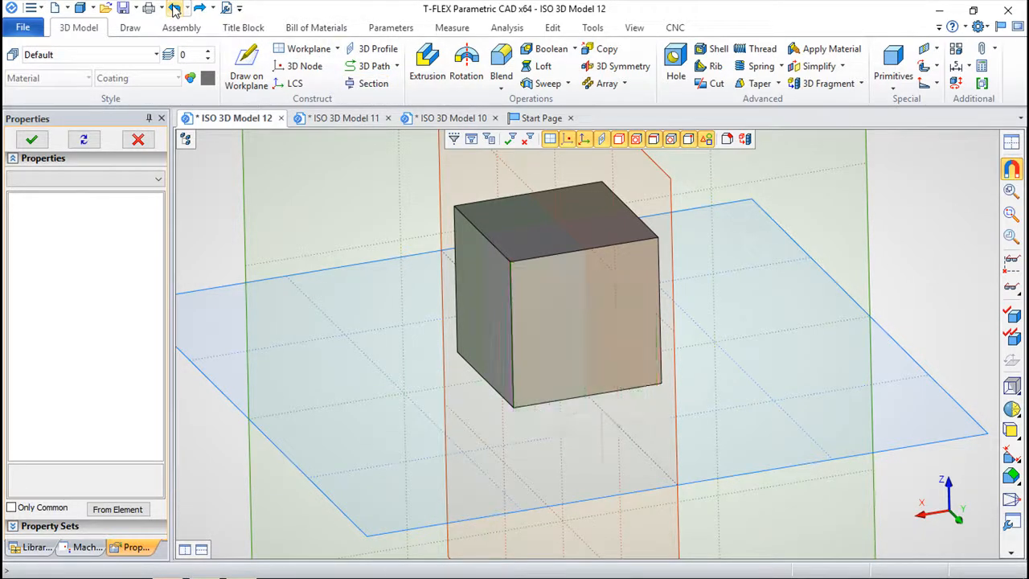
# Step: Create a 3D node on the box's side face at offsets of about X 54.4 and Y 56.3
pyautogui.moveTo(595, 308); pyautogui.dragTo(664, 453, button='right')
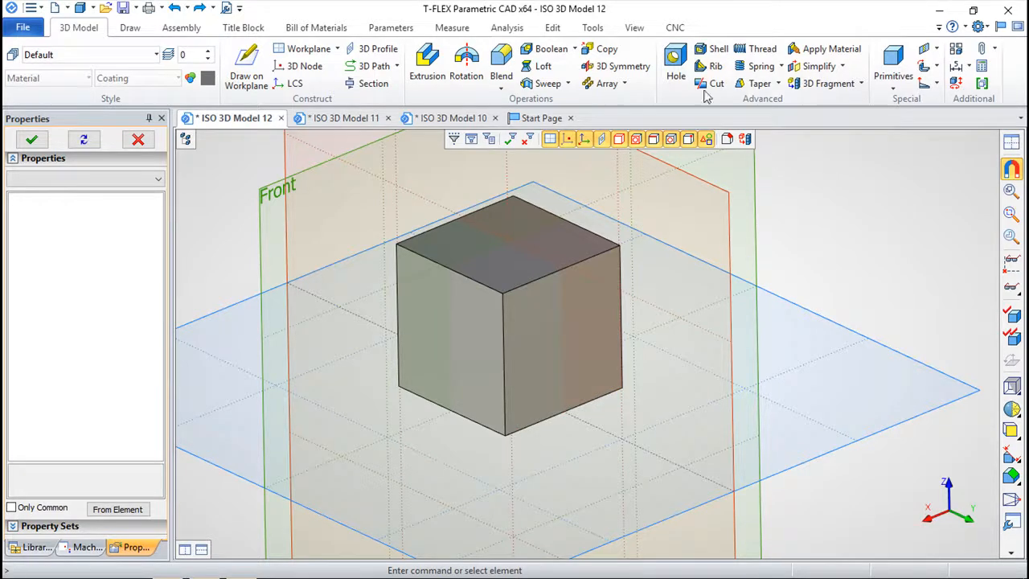
pyautogui.click(298, 67)
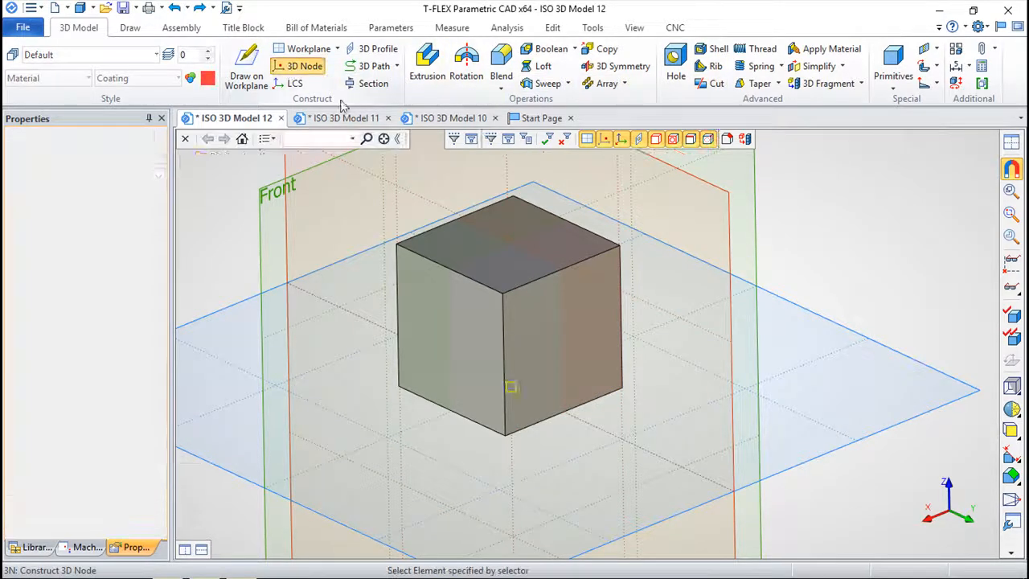
pyautogui.click(526, 334)
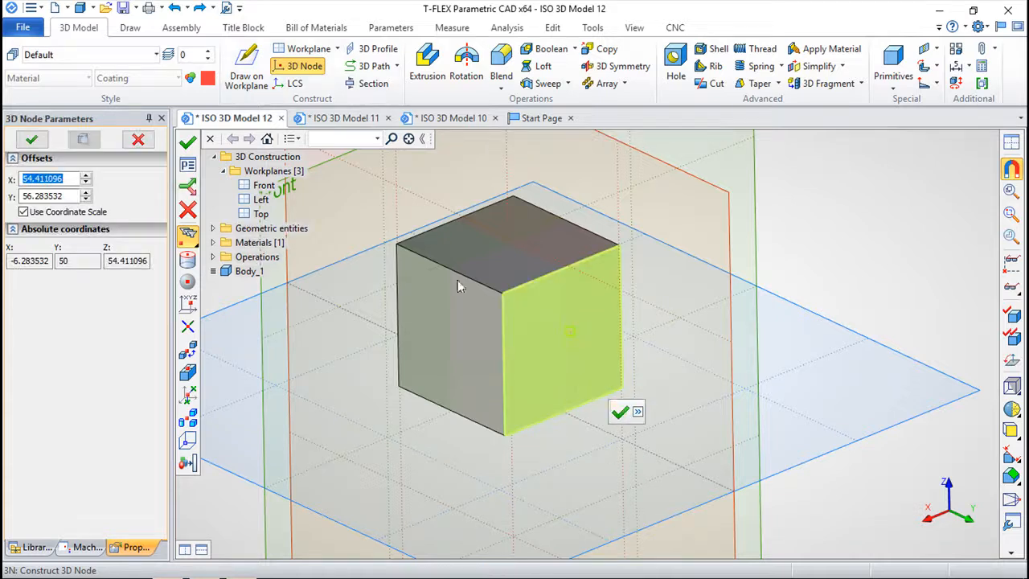
pyautogui.click(621, 414)
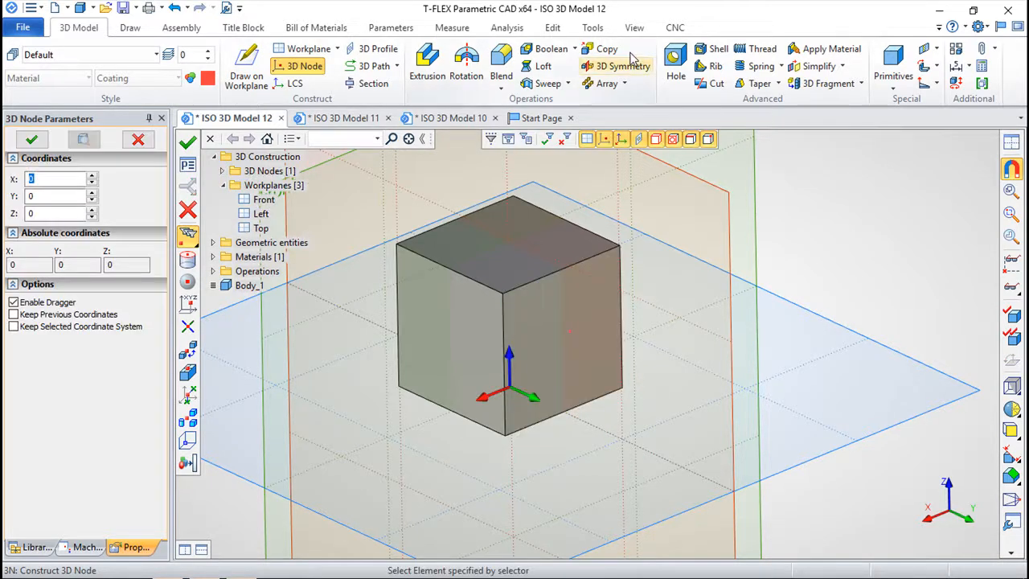
# Step: Create a through hole for fasteners with diameter 40 at the 3D node on the box's side face
pyautogui.click(675, 65)
pyautogui.click(577, 349)
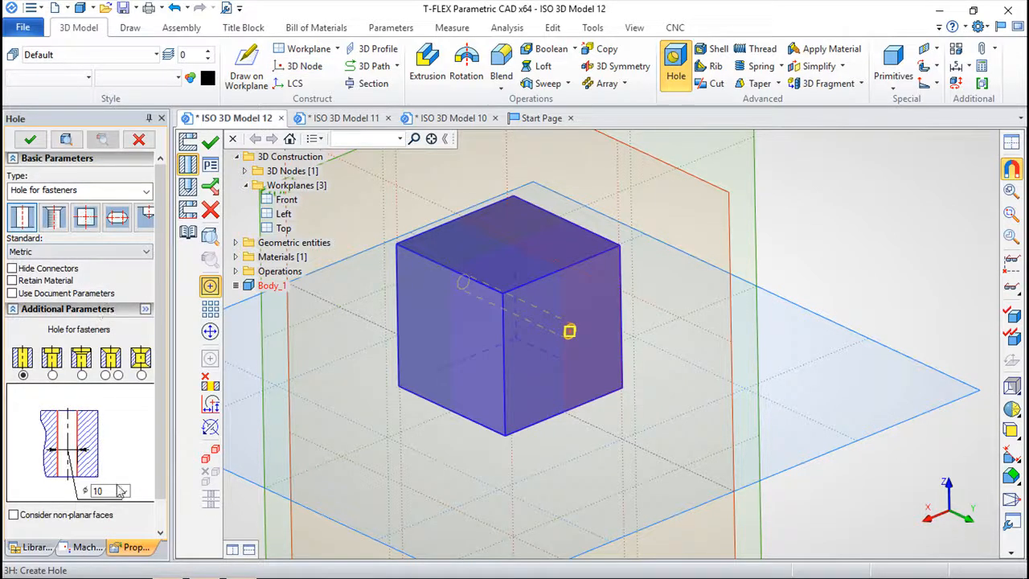
pyautogui.click(113, 491)
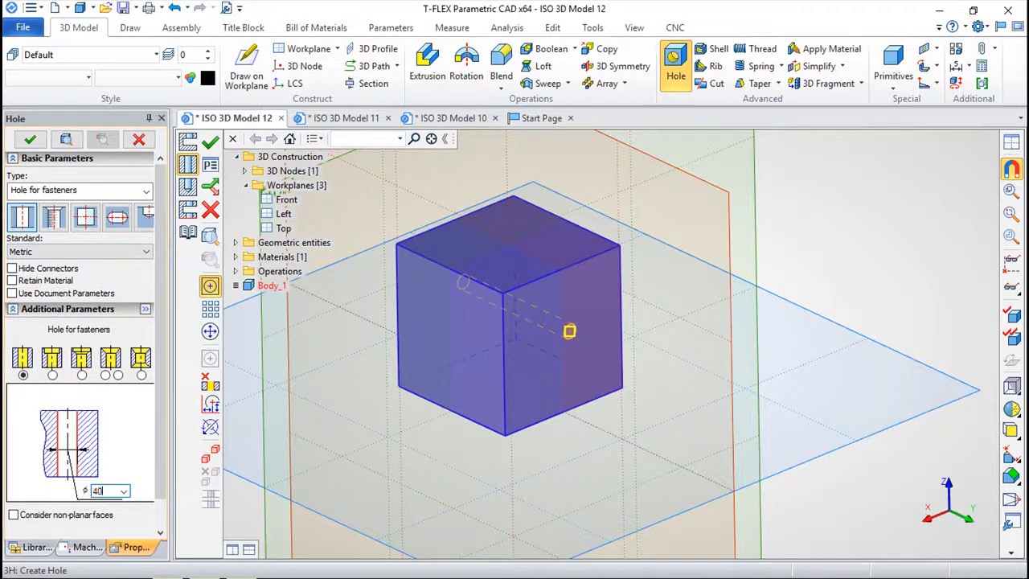
pyautogui.click(210, 142)
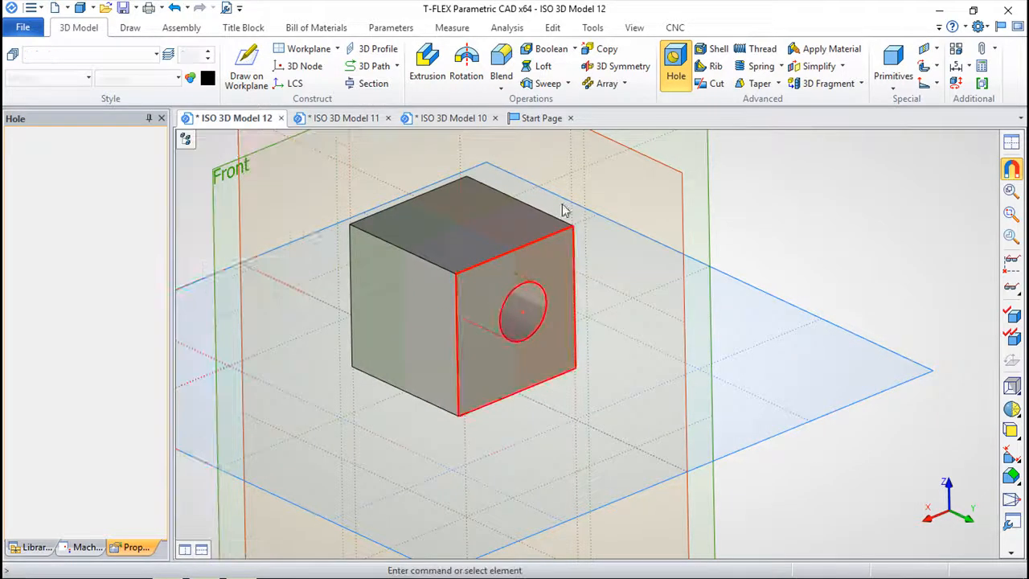
# Step: Create a 3D profile from the box's plain side face adjacent to the face with the hole
pyautogui.click(470, 63)
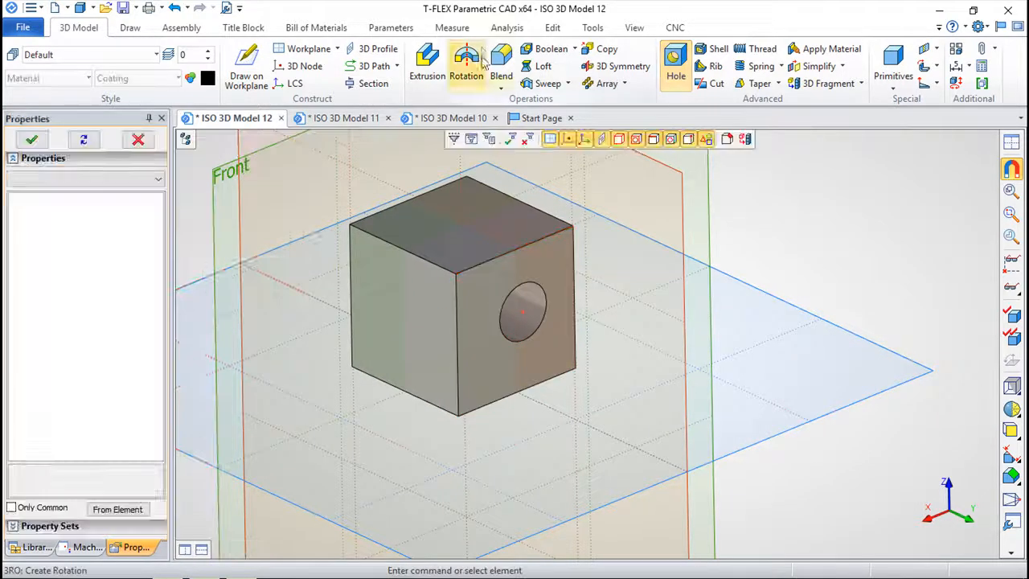
pyautogui.click(378, 50)
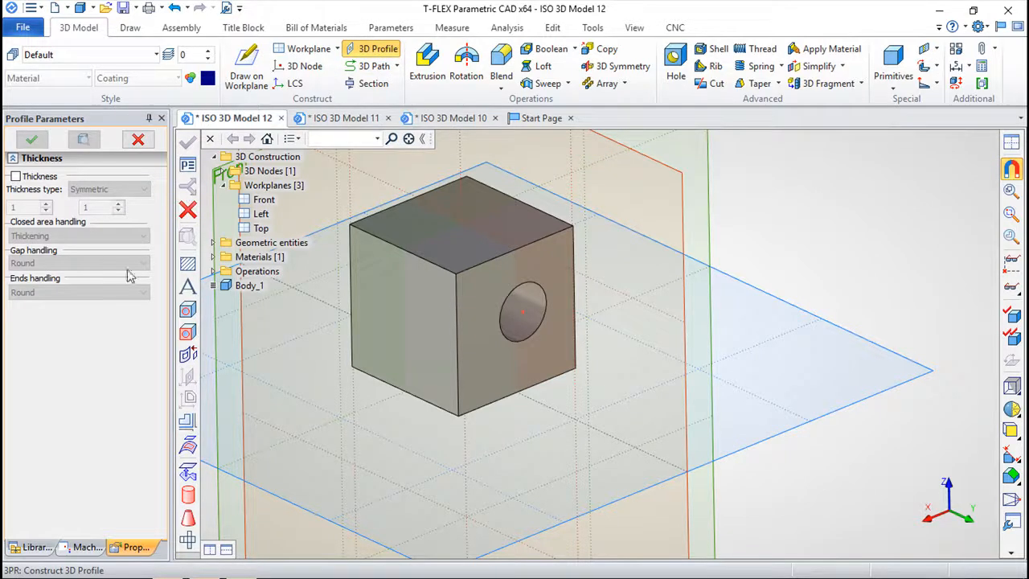
pyautogui.click(416, 307)
pyautogui.click(429, 283)
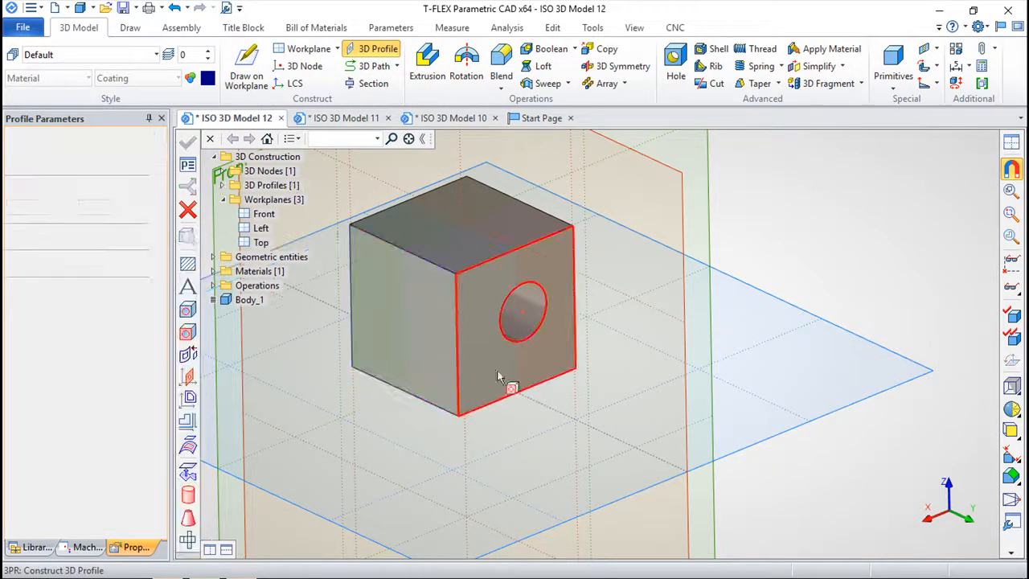
pyautogui.scroll(2, 492, 443)
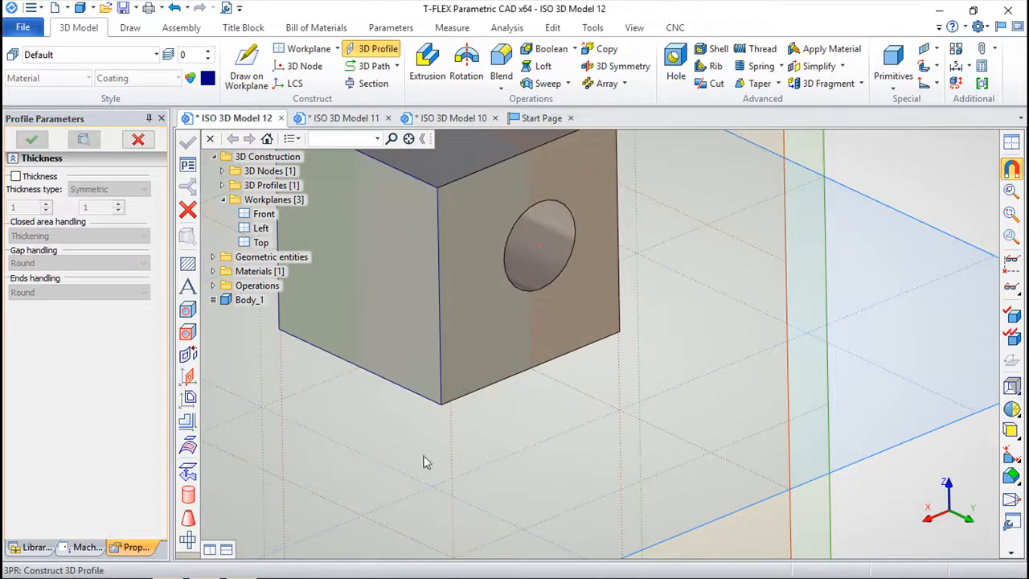
pyautogui.scroll(-5, 700, 515)
pyautogui.press('Escape')
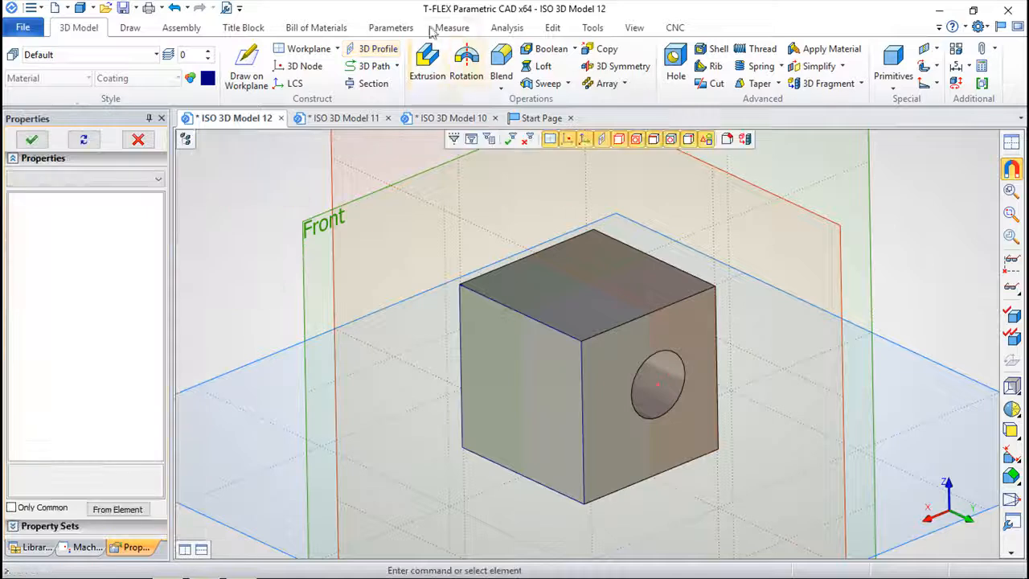
pyautogui.click(432, 87)
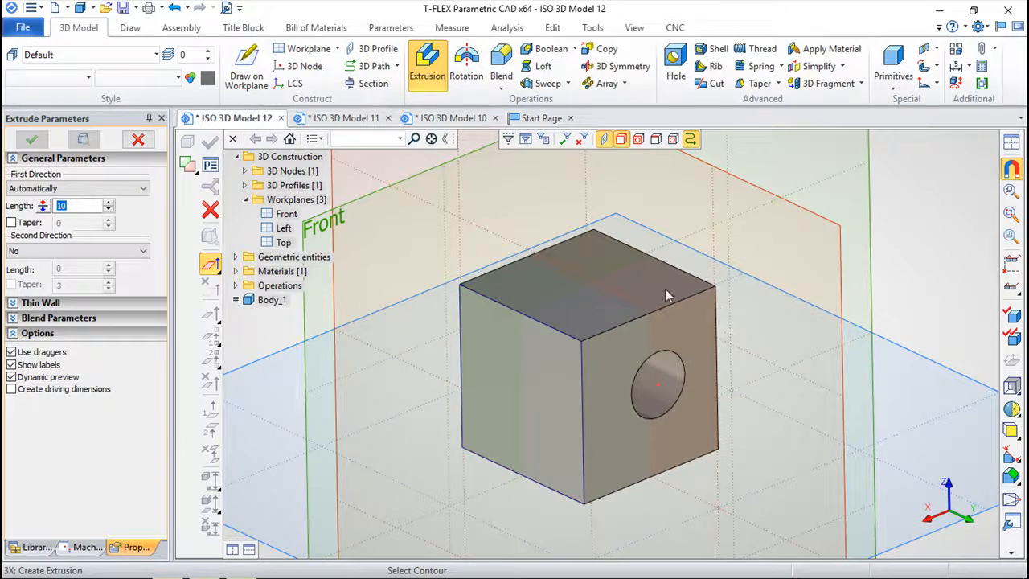
pyautogui.press('Escape')
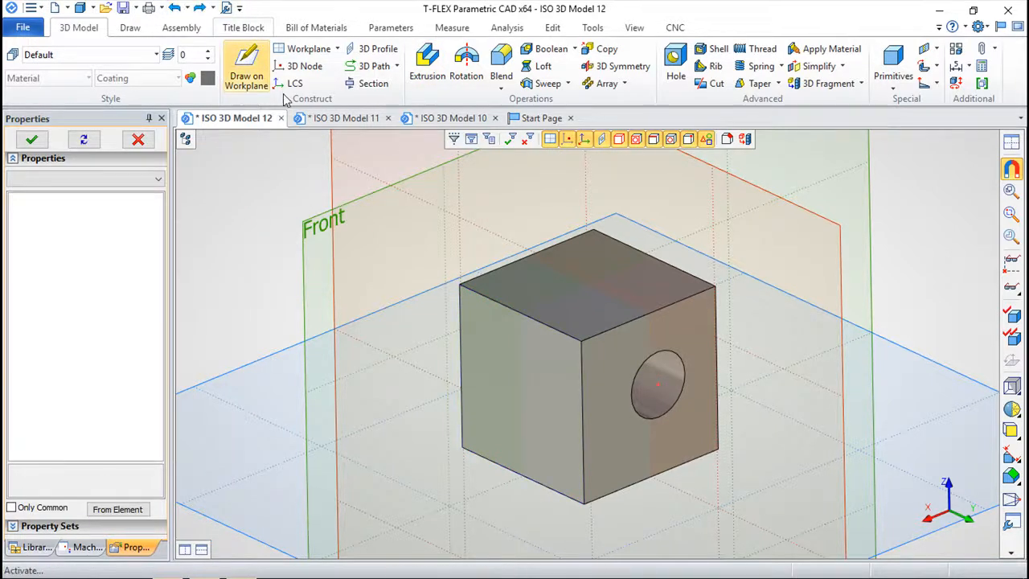
# Step: Try to create a 3D profile from an edge loop on the box's face with the hole
pyautogui.click(375, 49)
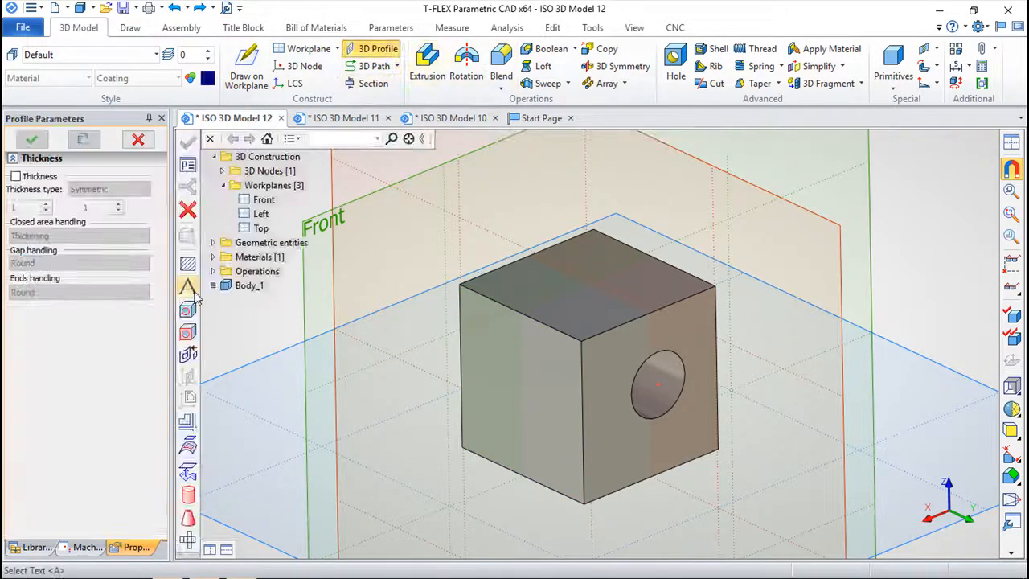
pyautogui.click(187, 310)
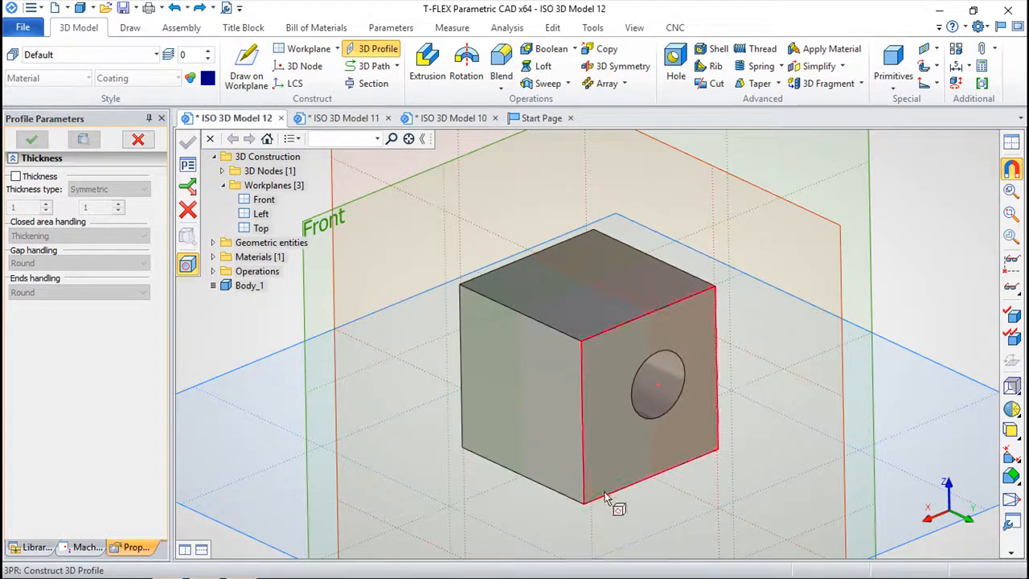
pyautogui.press('Escape')
pyautogui.press('Escape')
pyautogui.click(371, 55)
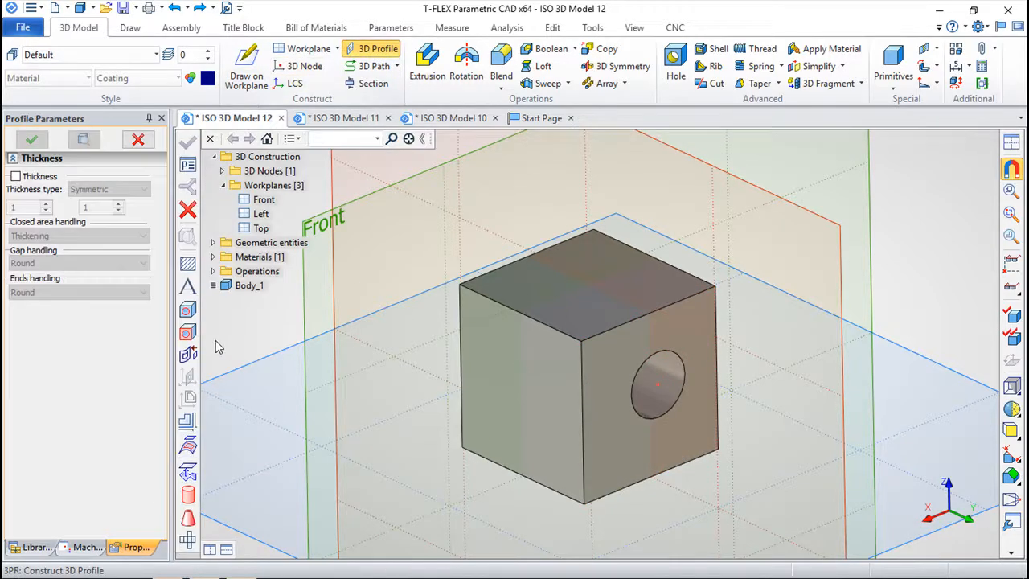
pyautogui.click(647, 410)
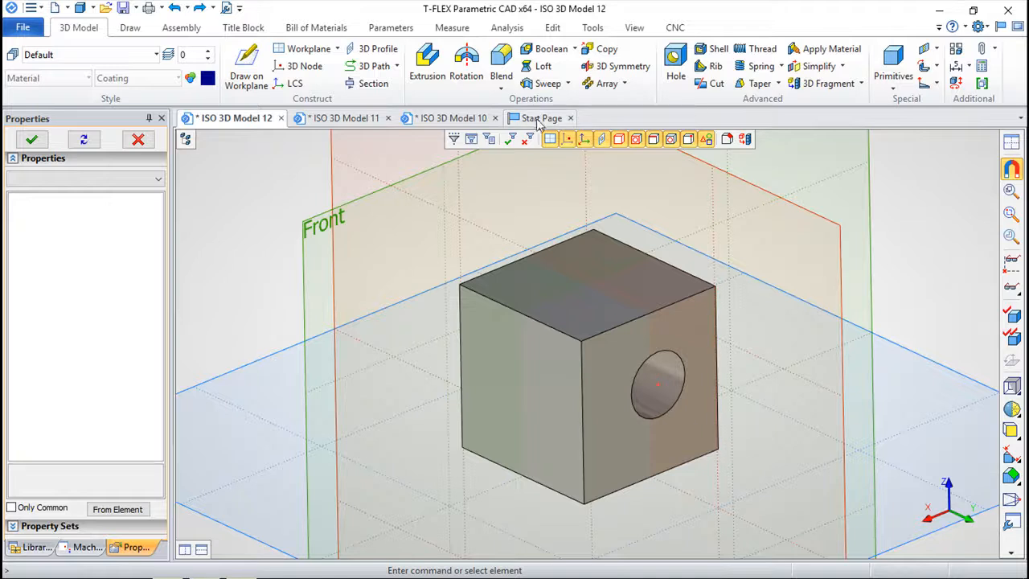
# Step: Delete the box body together with all its related elements
pyautogui.click(186, 142)
pyautogui.rightClick(238, 285)
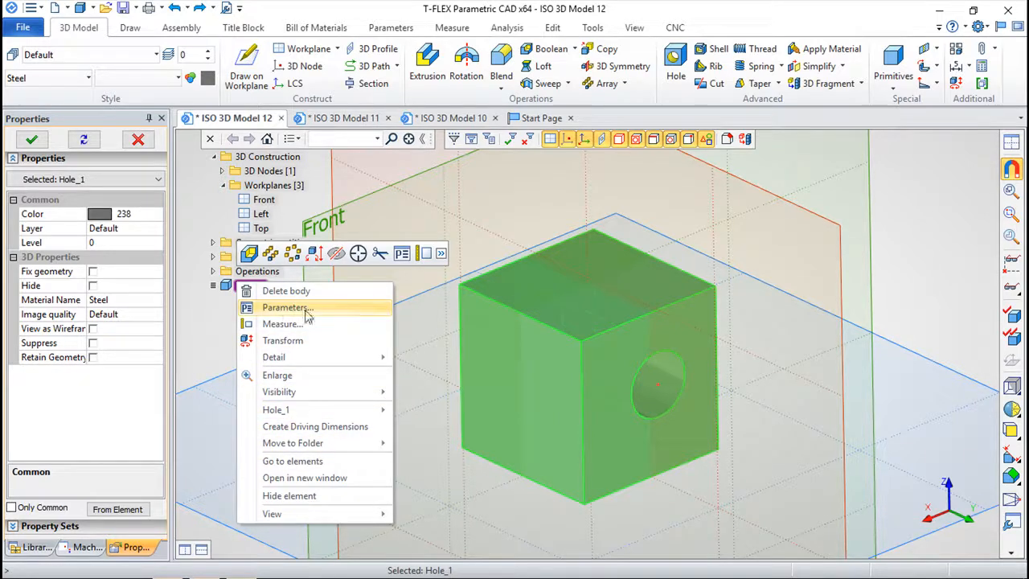
pyautogui.click(285, 291)
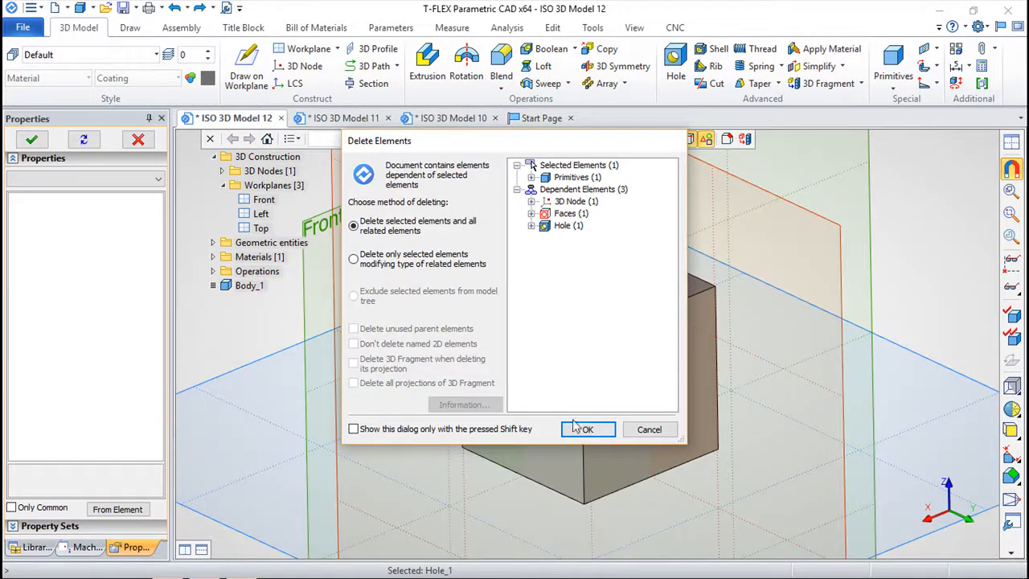
pyautogui.click(576, 428)
# Step: On the Top workplane, construct crossing lines through the origin and two vertical parallels about 80 mm to either side
pyautogui.scroll(-5, 530, 415)
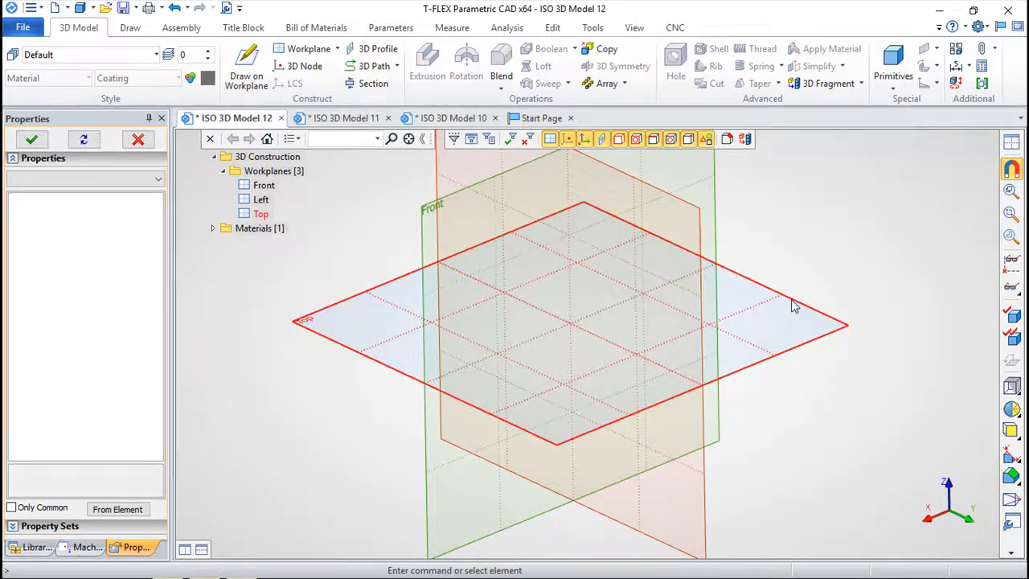
pyautogui.rightClick(793, 308)
pyautogui.click(857, 27)
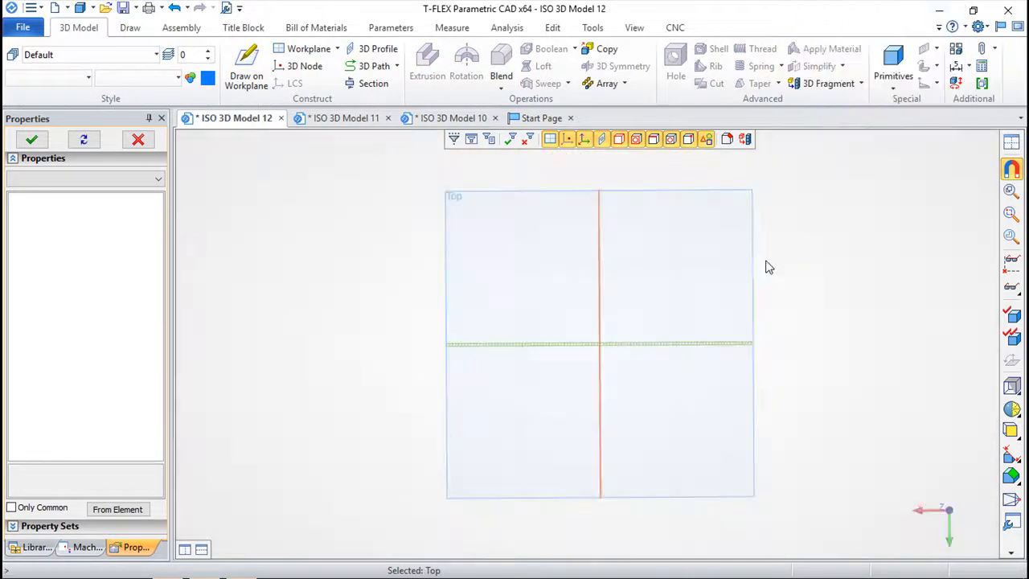
pyautogui.scroll(-1, 682, 351)
pyautogui.scroll(3, 682, 352)
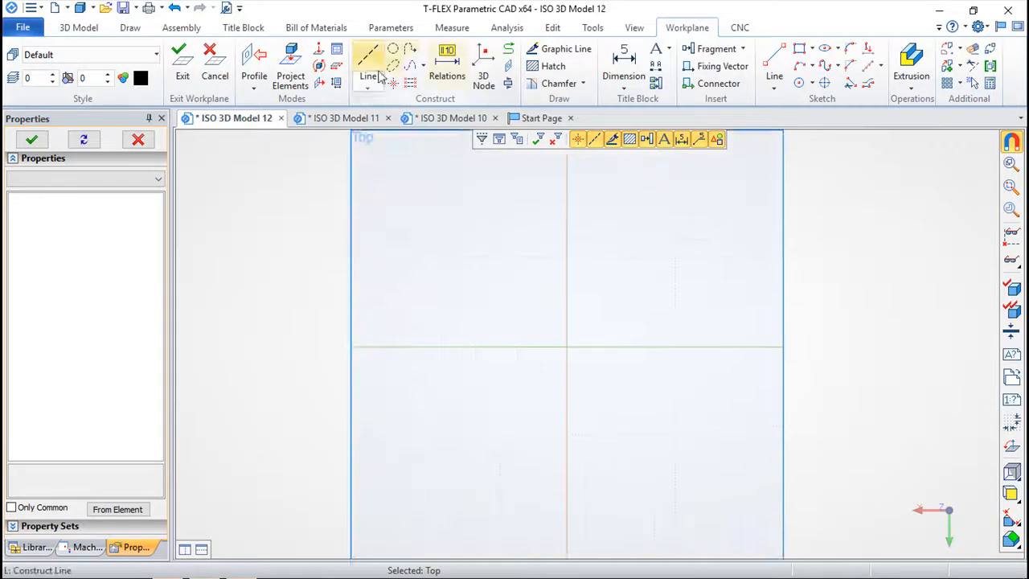
pyautogui.click(367, 65)
pyautogui.click(570, 349)
pyautogui.press('Escape')
pyautogui.click(567, 304)
pyautogui.click(480, 292)
pyautogui.click(653, 285)
pyautogui.press('Escape')
# Step: Add one construction line above and two below the horizontal axis, and place a node where the nearer lower line meets the right vertical
pyautogui.click(730, 348)
pyautogui.click(715, 276)
pyautogui.click(712, 381)
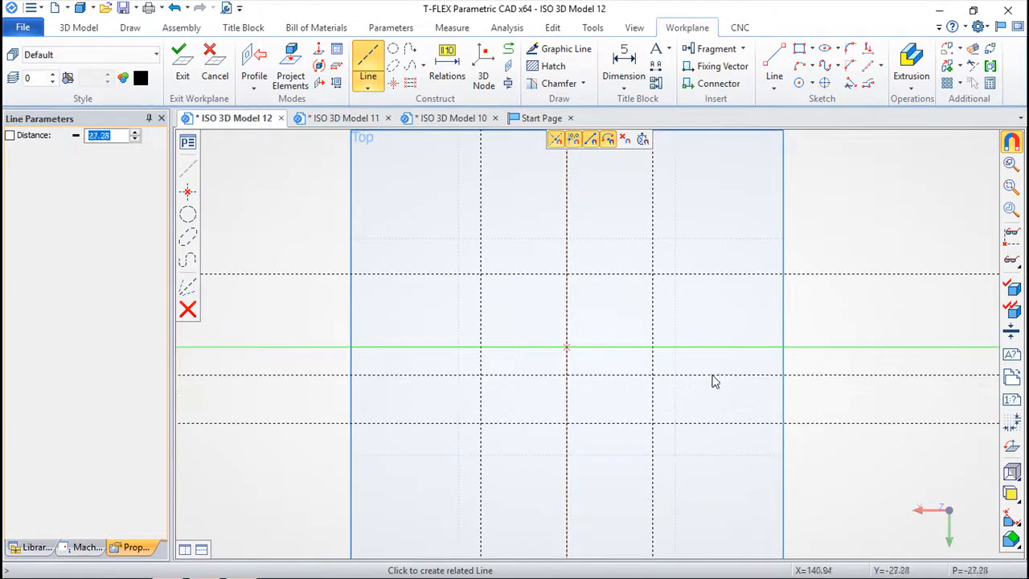
pyautogui.press('Escape')
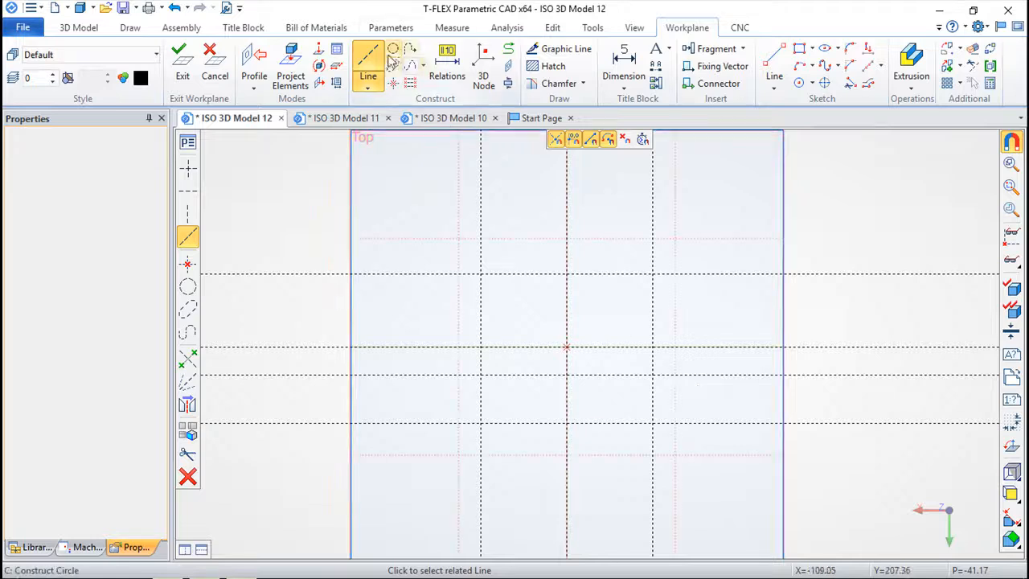
pyautogui.click(653, 376)
pyautogui.press('Escape')
# Step: Construct a circle centered on the new node, extending past the lowest horizontal construction line
pyautogui.press('c')
pyautogui.click(392, 50)
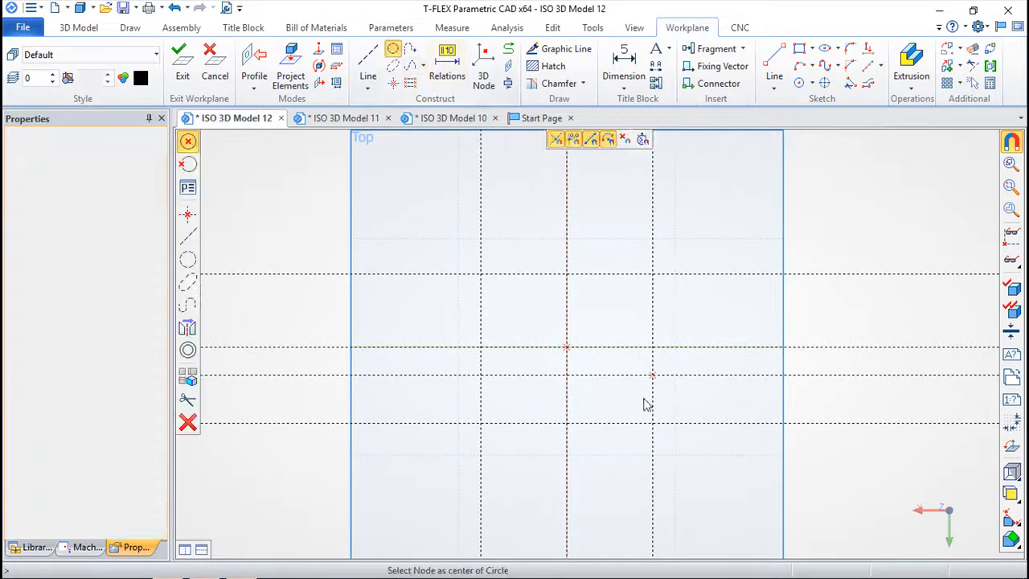
pyautogui.click(653, 375)
pyautogui.click(679, 442)
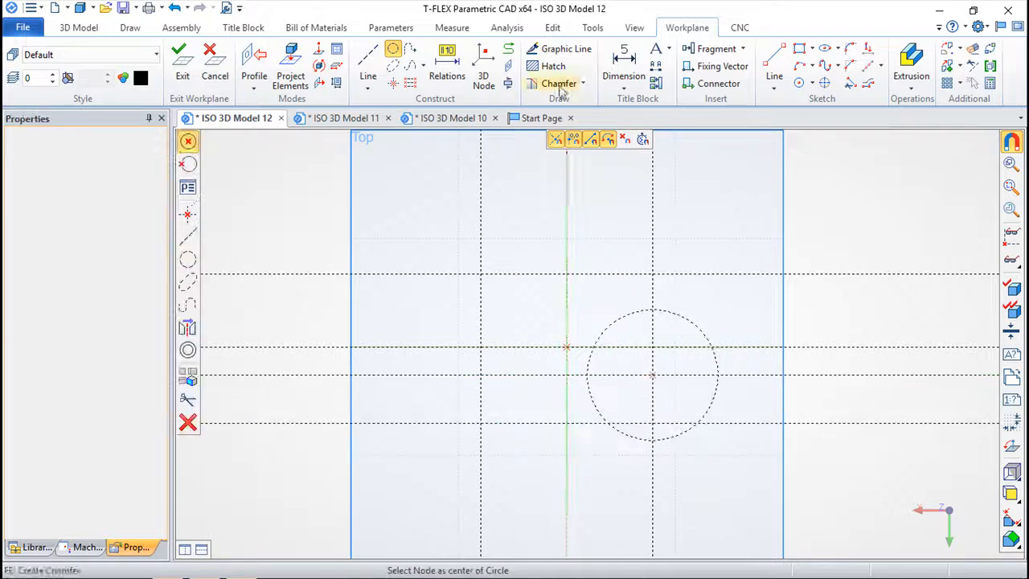
# Step: Trace a closed outline of the rectangle and outer circle arc with graphic lines, and finish the workplane drawing as a 3D profile
pyautogui.click(560, 48)
pyautogui.click(652, 274)
pyautogui.click(481, 274)
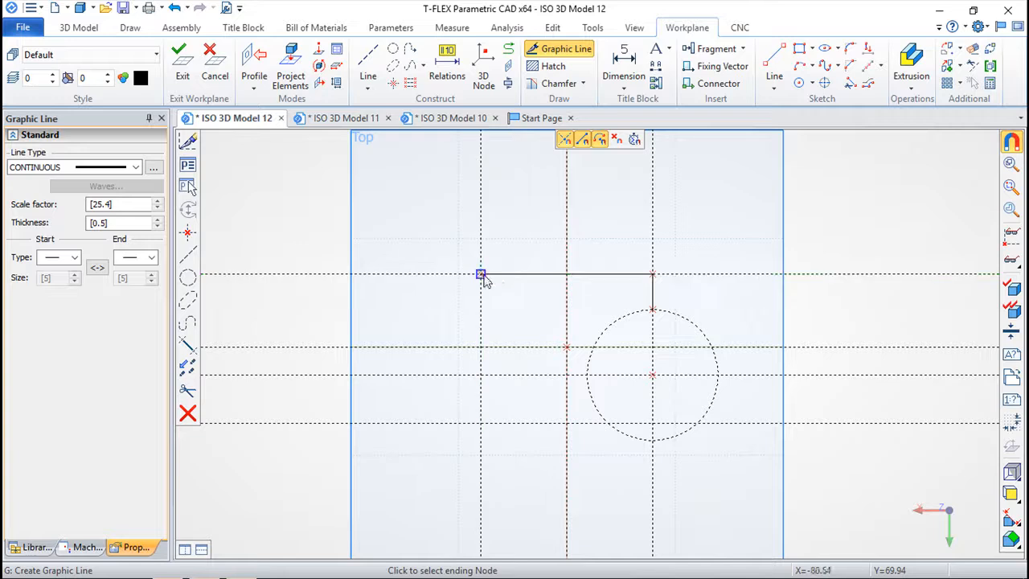
pyautogui.click(481, 375)
pyautogui.click(587, 375)
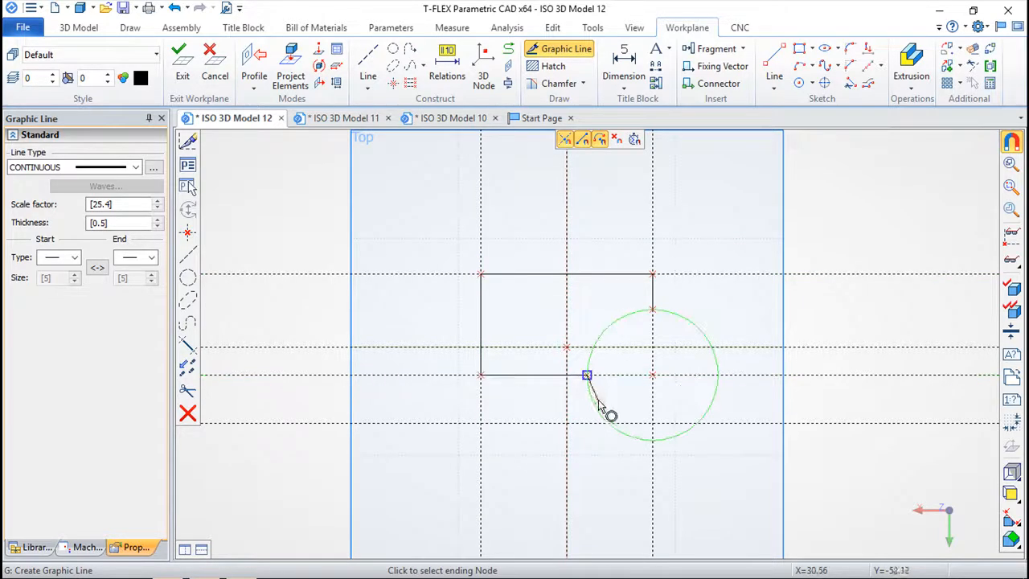
pyautogui.click(652, 309)
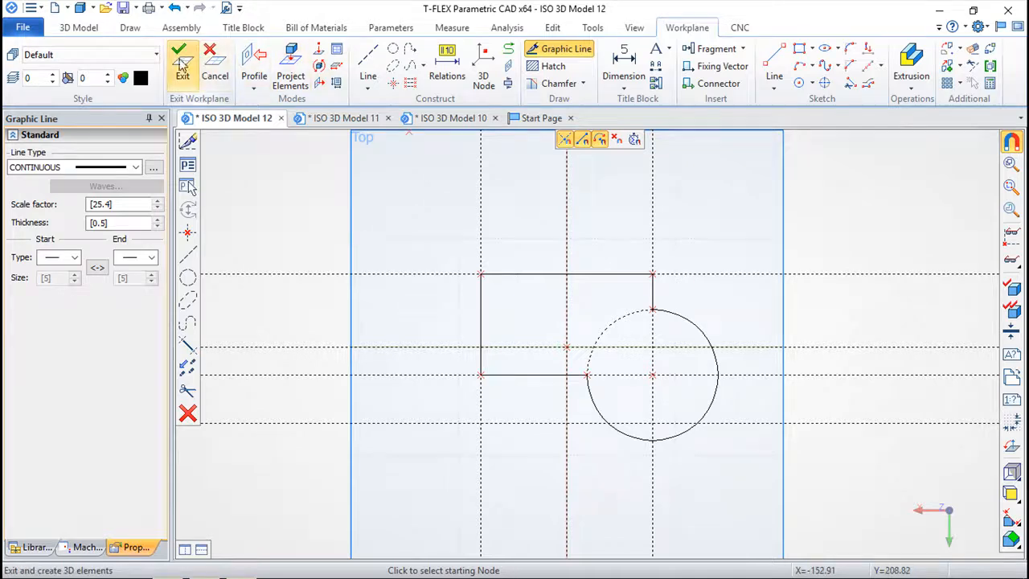
pyautogui.click(181, 66)
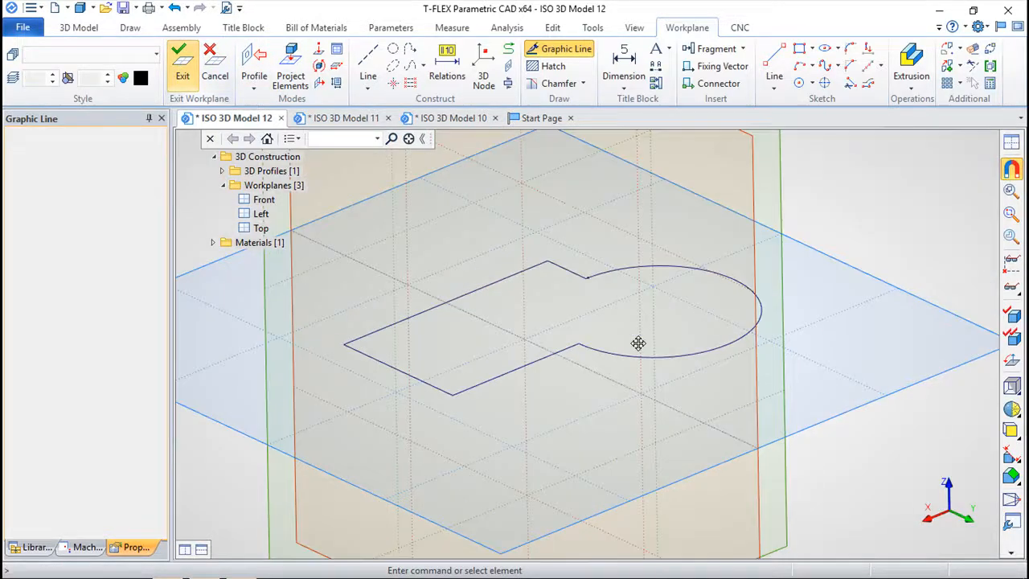
# Step: Try to create a 3D profile offset by 10 from the existing profile, with natural gaps and enlarged internal contours
pyautogui.click(387, 53)
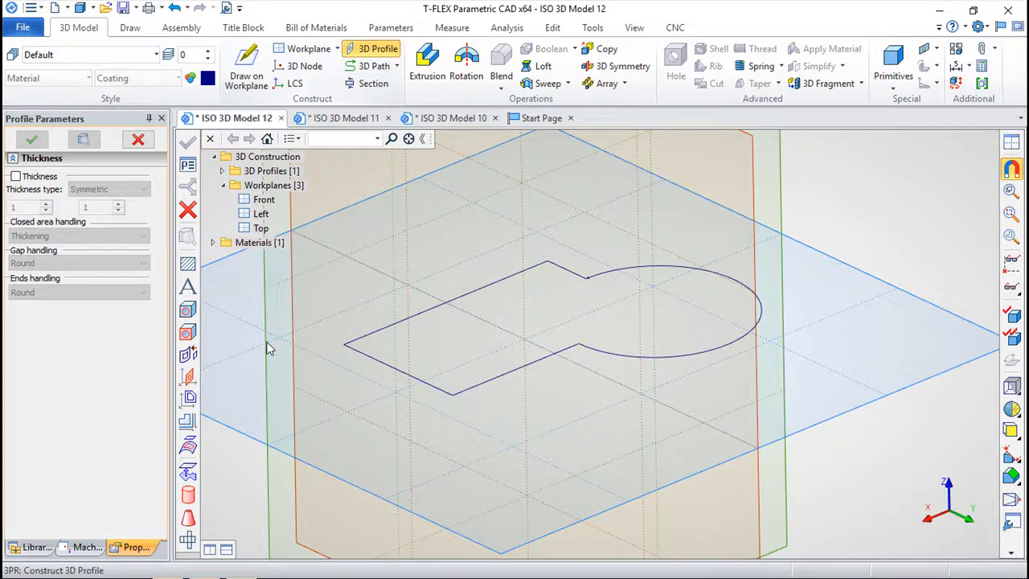
pyautogui.click(190, 409)
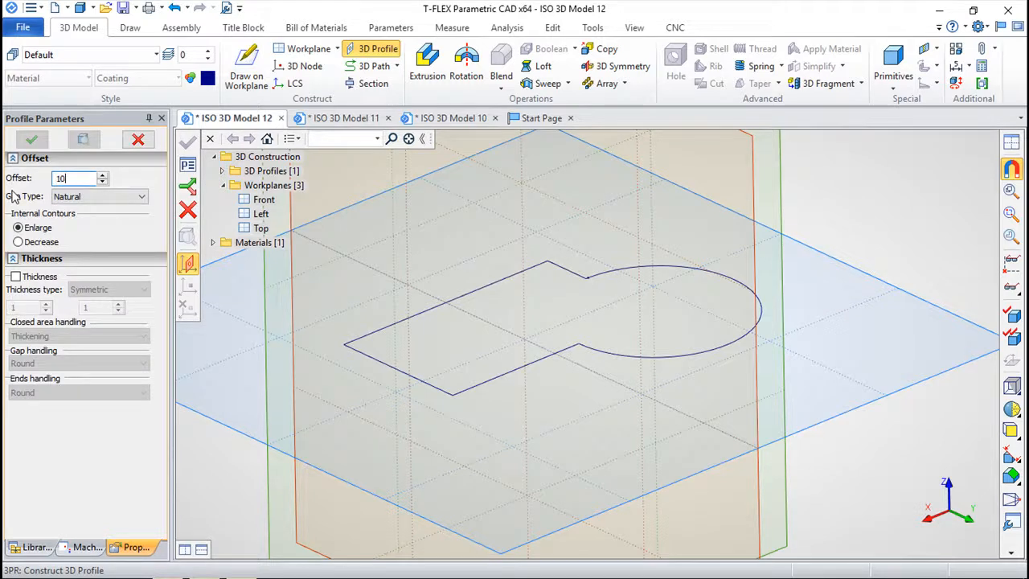
pyautogui.click(586, 353)
pyautogui.moveTo(584, 440); pyautogui.dragTo(304, 415, button='middle')
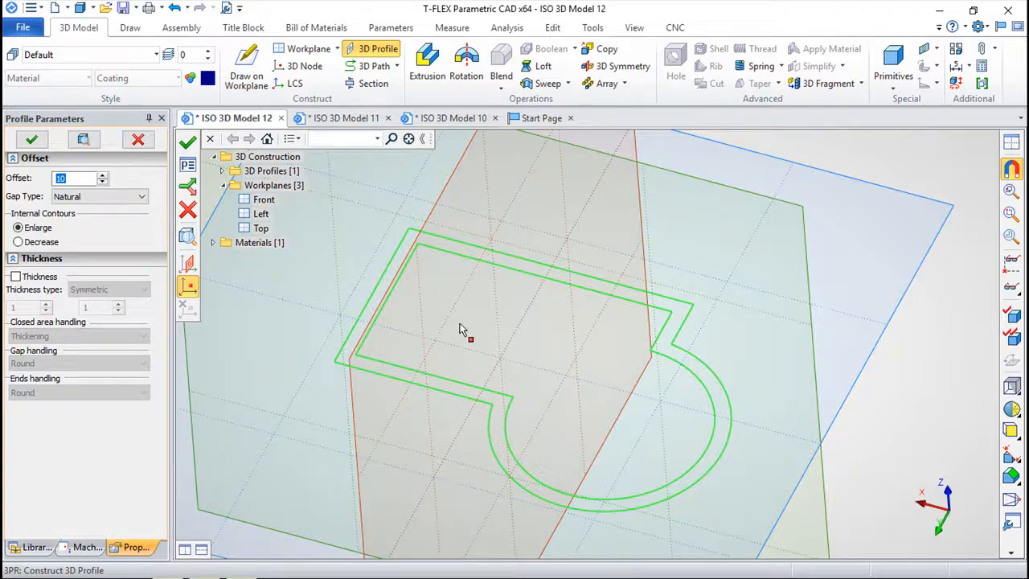
pyautogui.press('Escape')
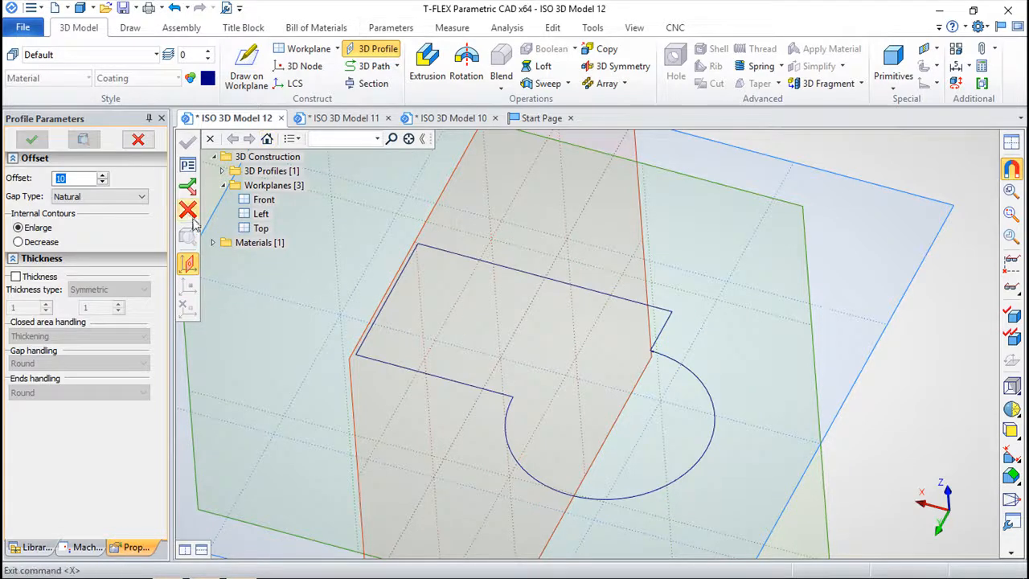
pyautogui.click(190, 214)
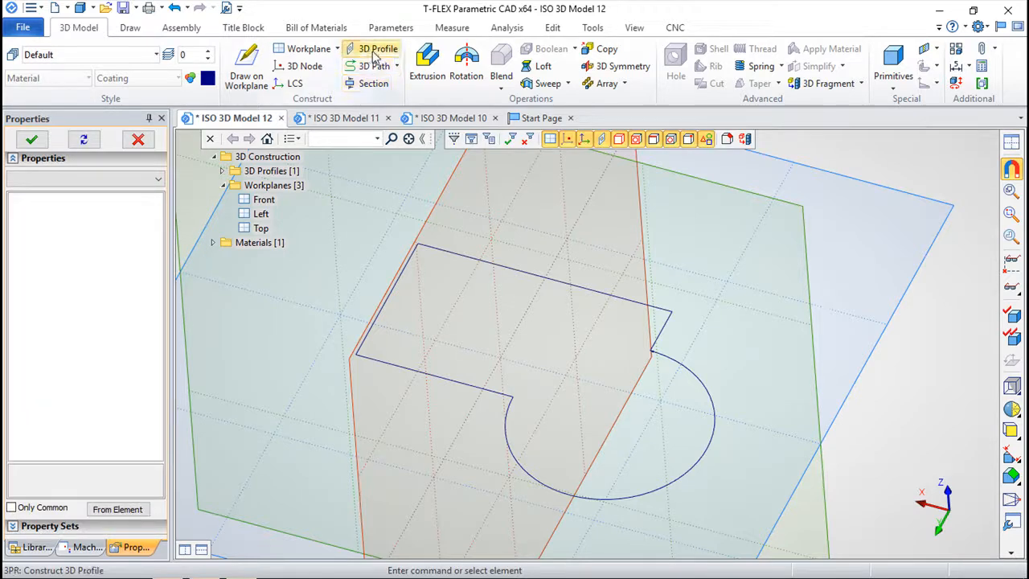
pyautogui.click(374, 50)
pyautogui.click(488, 390)
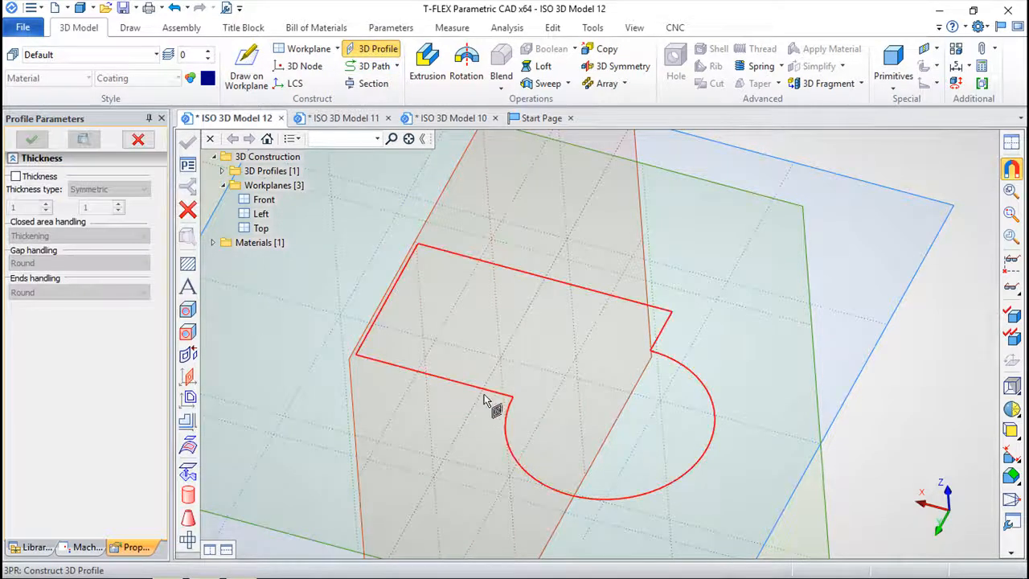
pyautogui.click(485, 400)
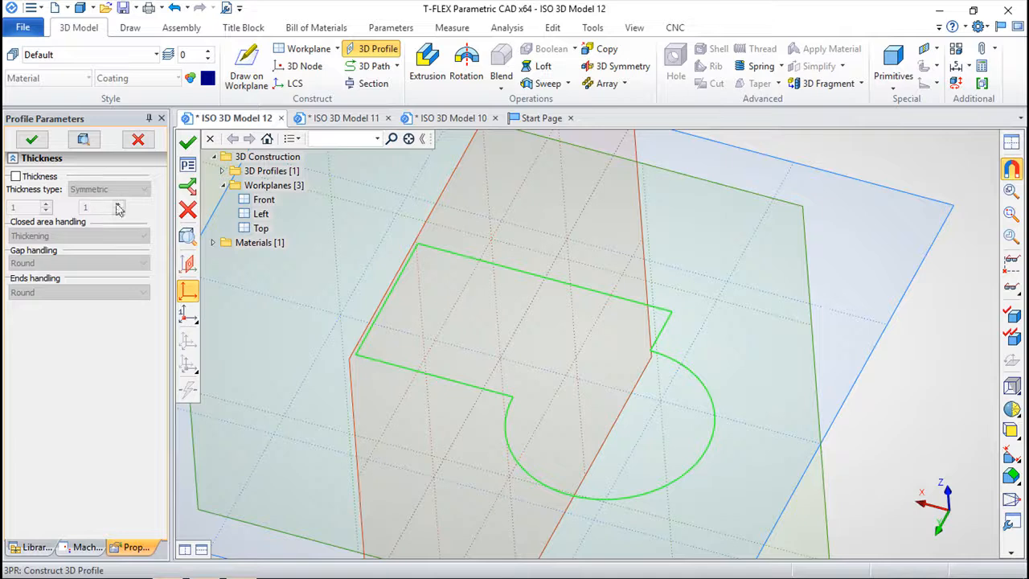
pyautogui.press('Escape')
# Step: Create a 3D profile offset outward by 10 from the existing profile, with round gap type and enlarged internal contours
pyautogui.click(368, 56)
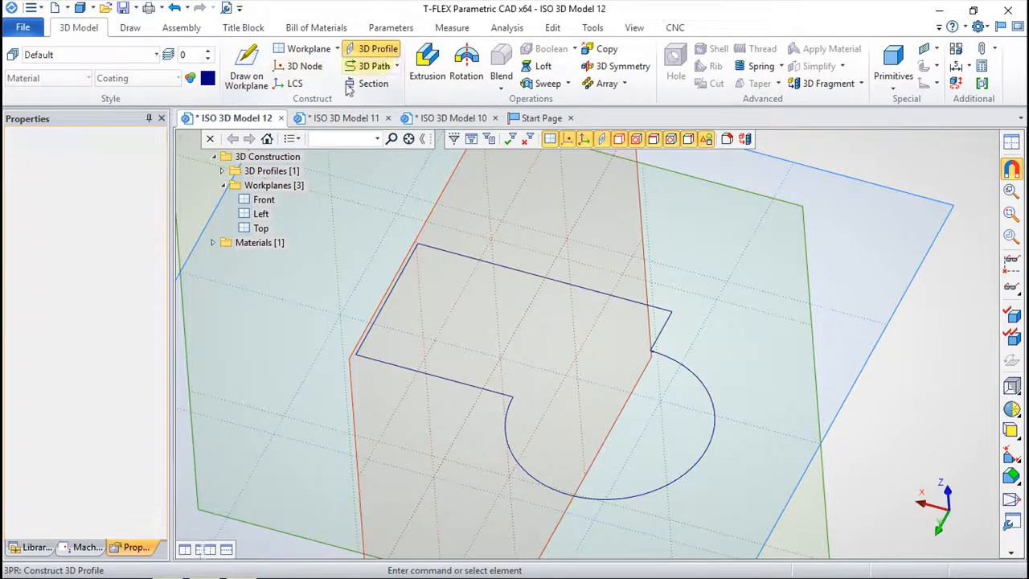
pyautogui.click(188, 397)
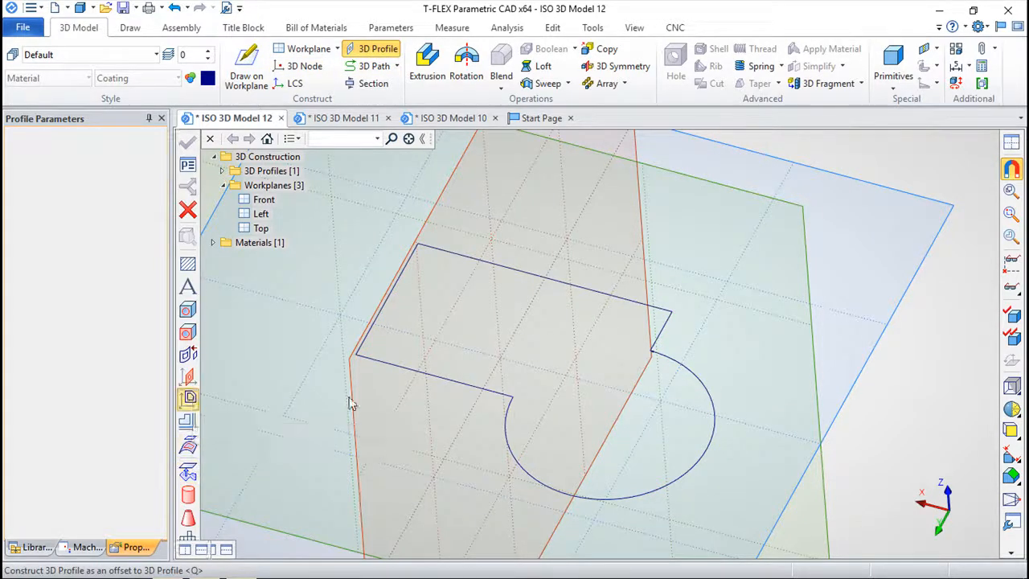
pyautogui.click(490, 402)
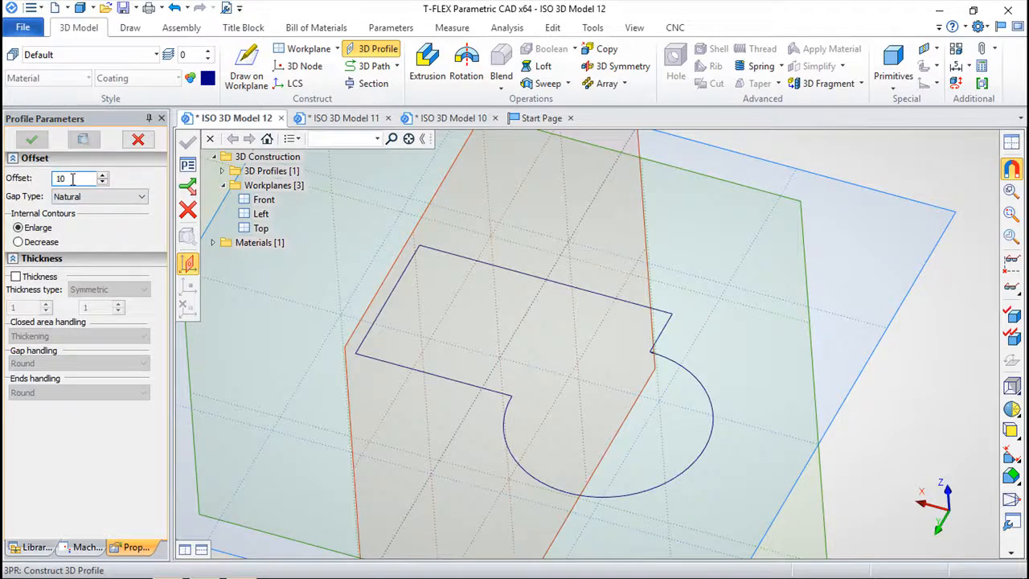
pyautogui.click(135, 197)
pyautogui.click(120, 220)
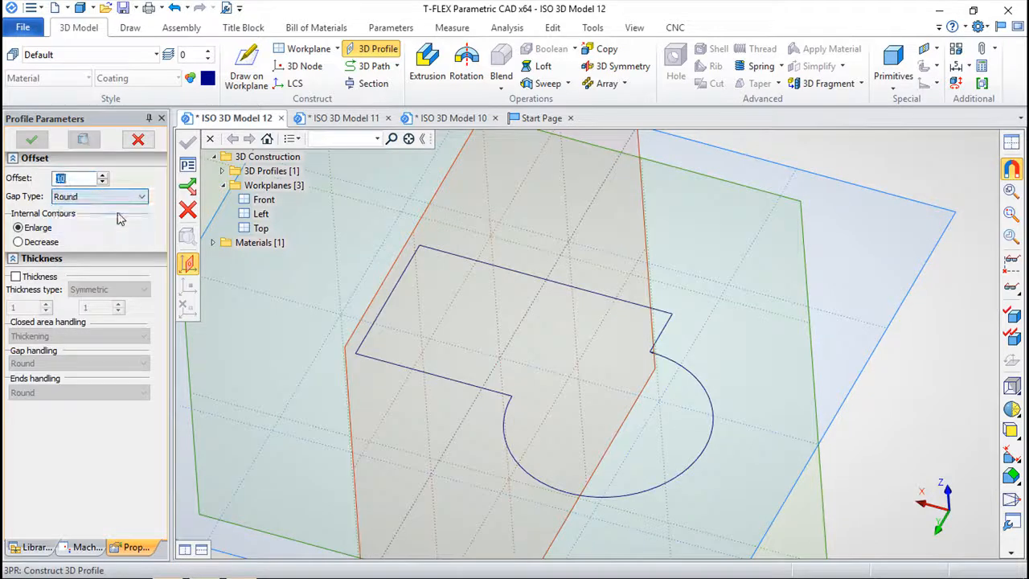
pyautogui.click(458, 390)
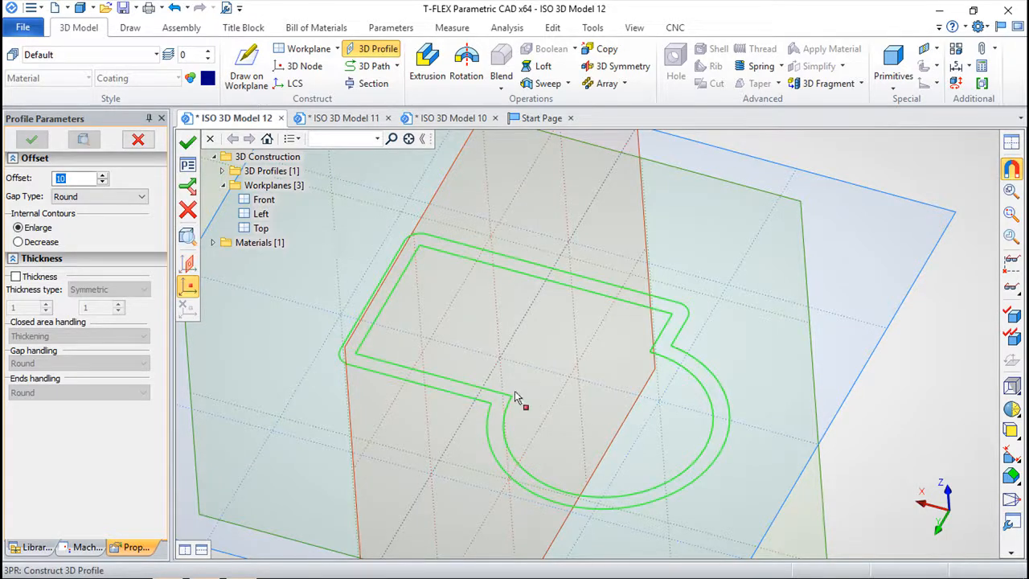
pyautogui.scroll(4, 507, 402)
pyautogui.scroll(-3, 508, 407)
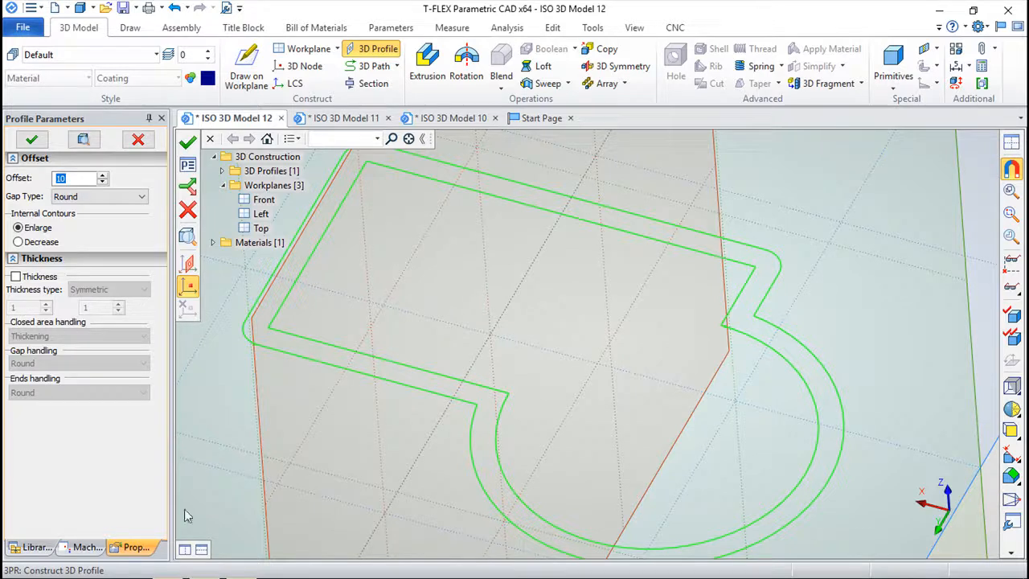
# Step: Start a new 3D model and open its Top workplane for drawing
pyautogui.click(537, 118)
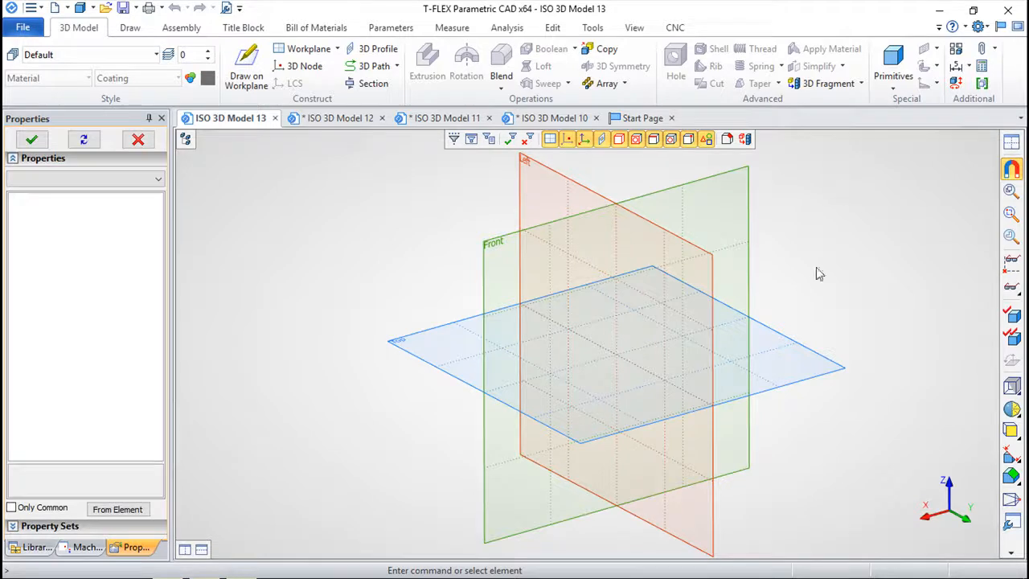
pyautogui.rightClick(800, 350)
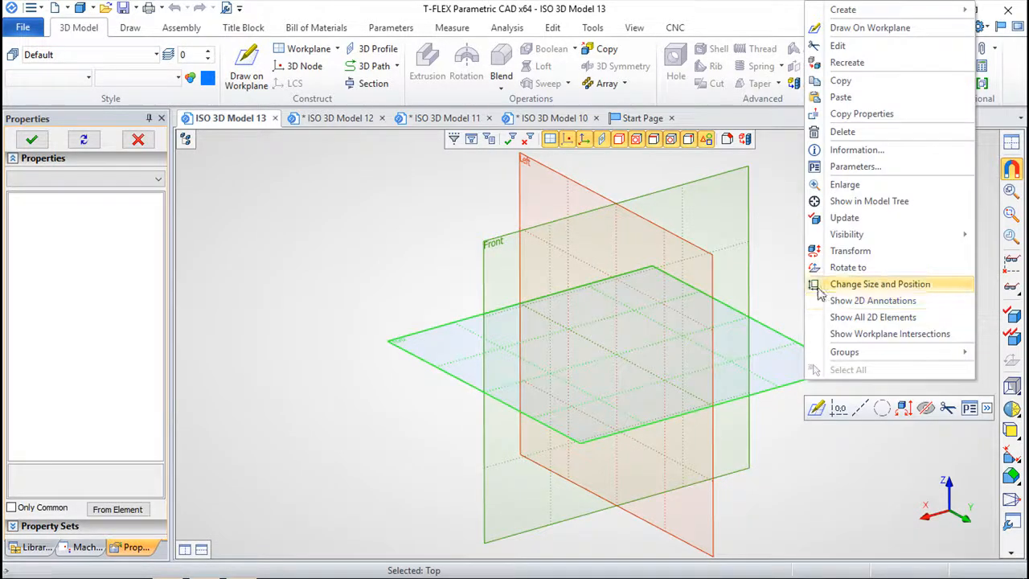
pyautogui.click(872, 28)
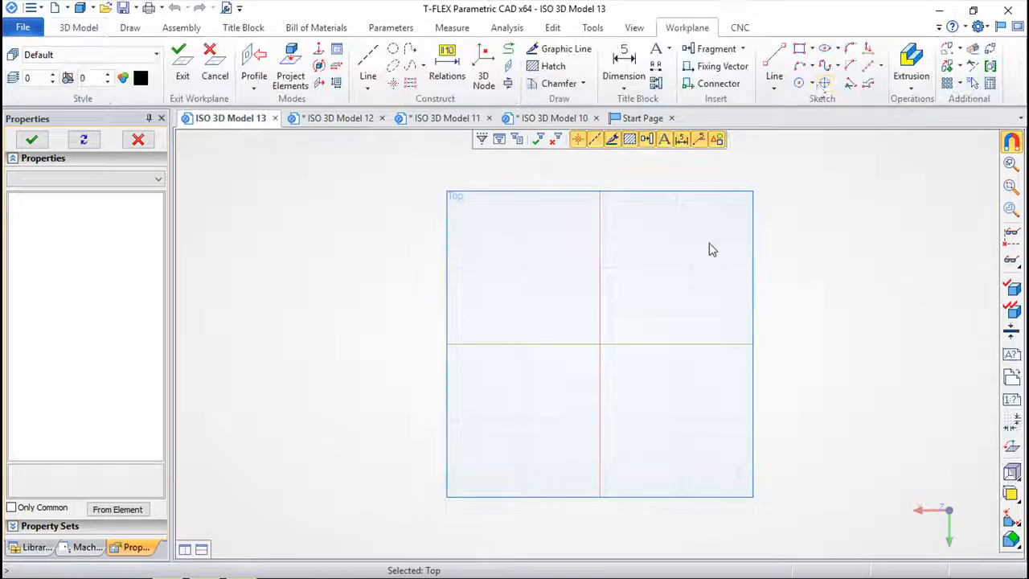
# Step: Sketch an S-shaped four-point spline across the upper half of the Top workplane and finish the workplane drawing
pyautogui.click(828, 70)
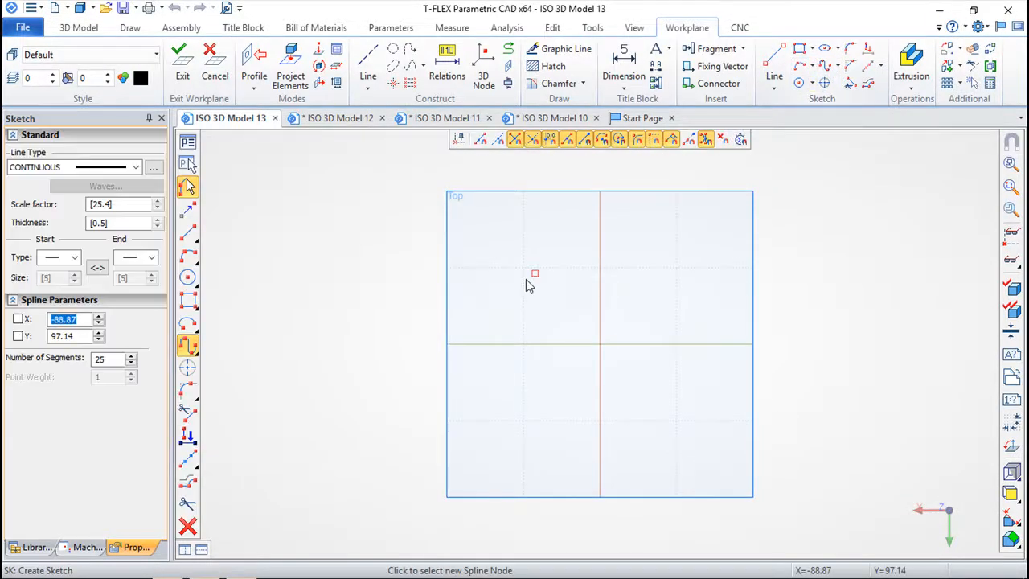
pyautogui.click(489, 301)
pyautogui.click(558, 247)
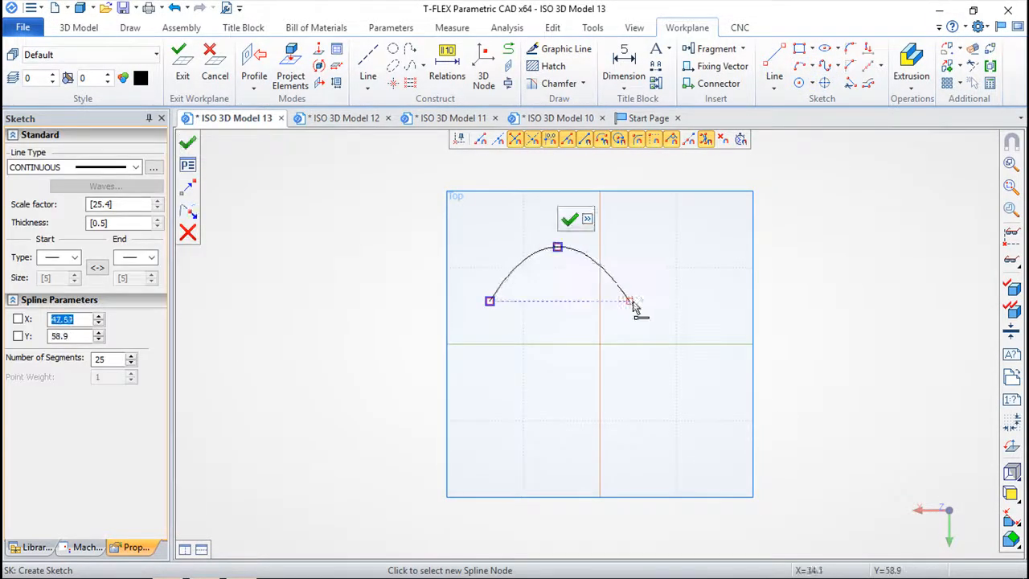
pyautogui.click(636, 301)
pyautogui.click(707, 247)
pyautogui.rightClick(716, 274)
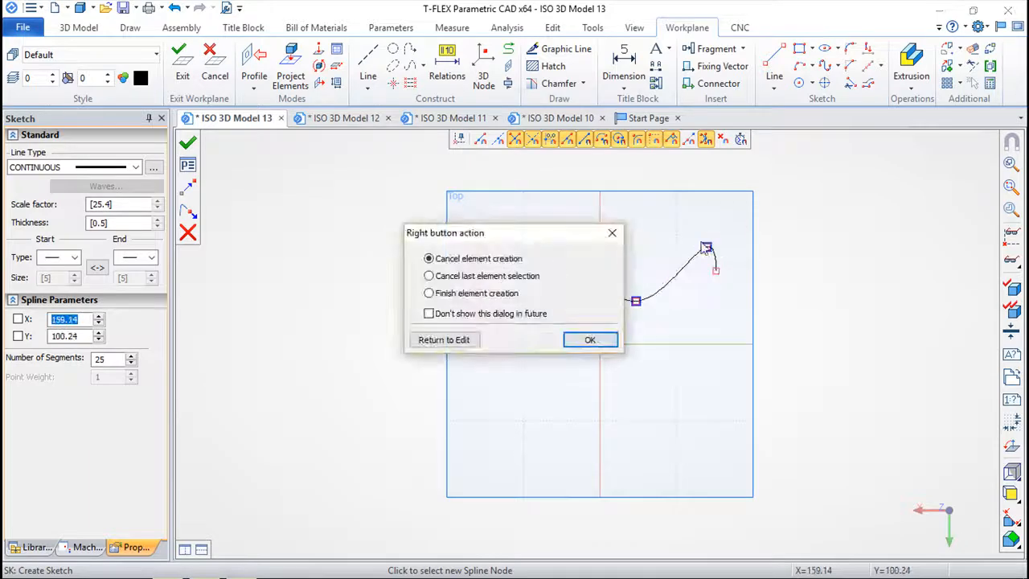
pyautogui.click(609, 347)
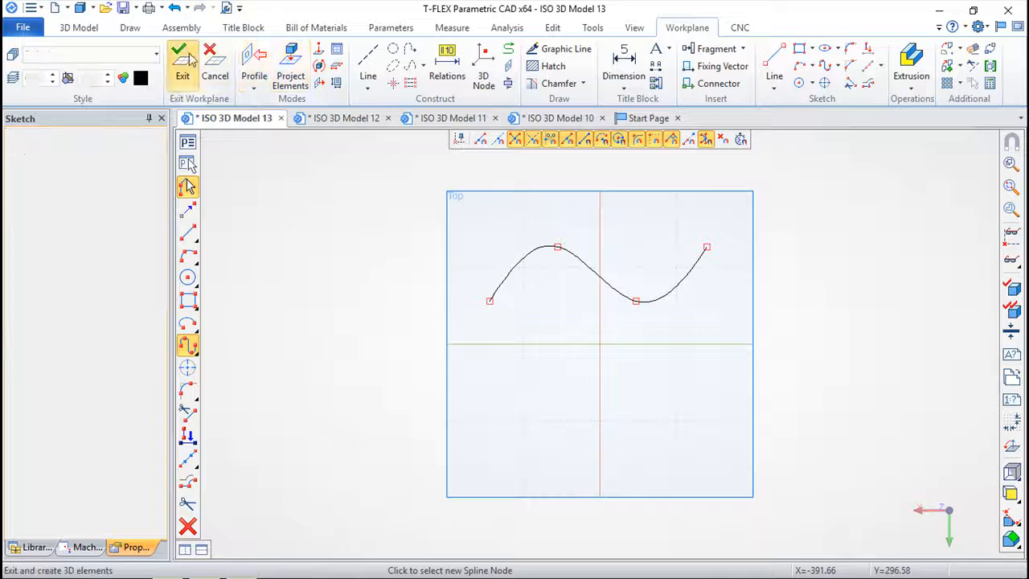
pyautogui.click(187, 48)
# Step: Extrude the spline profile upward by 109 as a surface
pyautogui.click(427, 64)
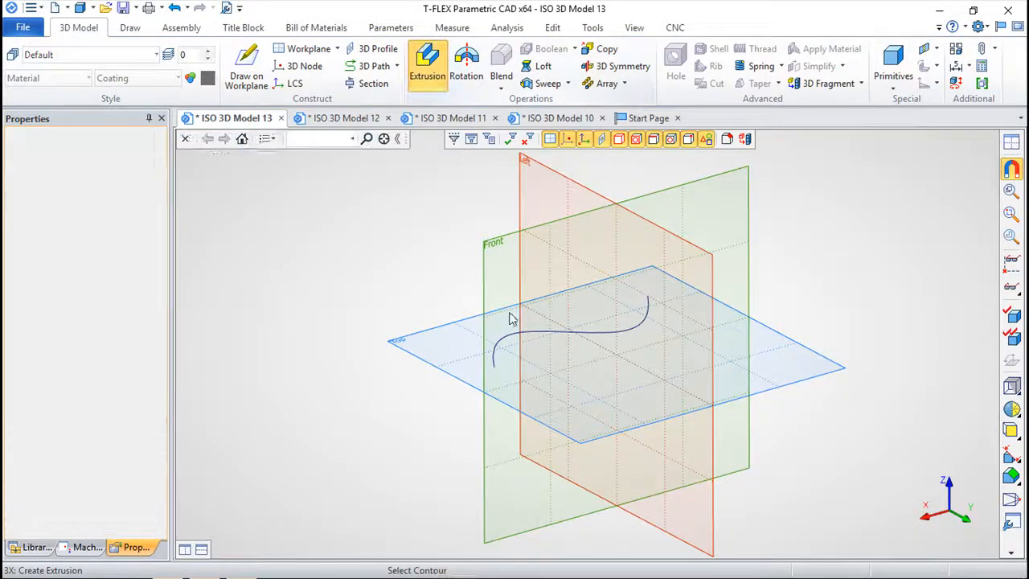
pyautogui.click(532, 333)
pyautogui.moveTo(570, 279); pyautogui.dragTo(570, 245)
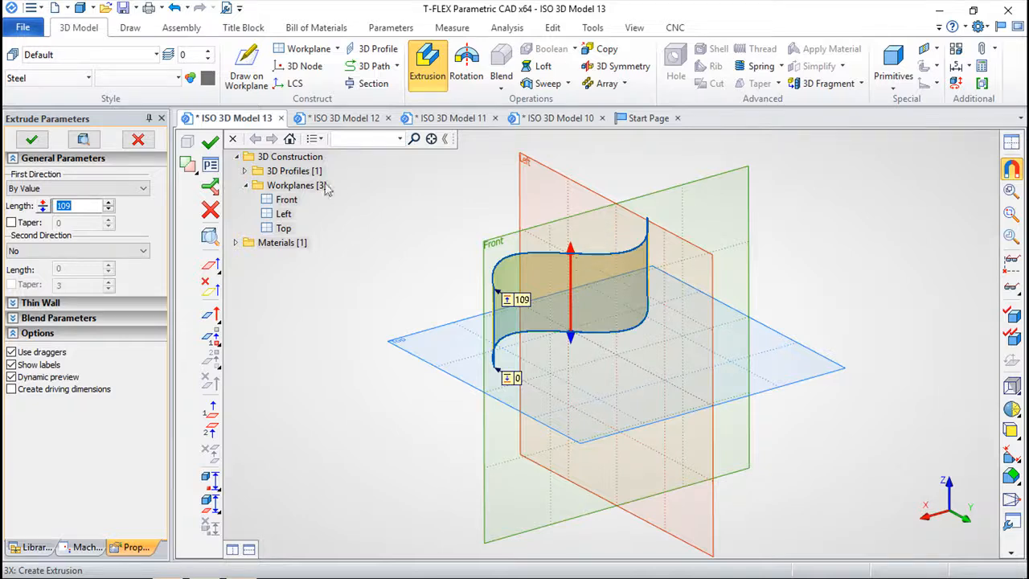
pyautogui.click(210, 141)
pyautogui.moveTo(572, 398); pyautogui.dragTo(732, 271, button='right')
pyautogui.press('Escape')
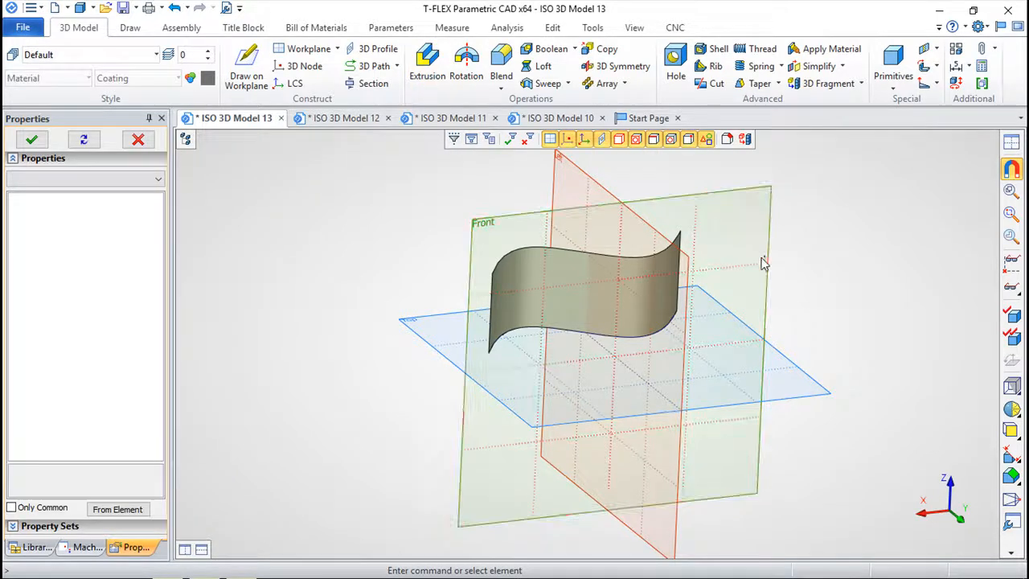
# Step: On the Front workplane, construct crossing lines through the origin and two horizontal construction lines above the horizontal axis, within the surface's height
pyautogui.rightClick(770, 259)
pyautogui.click(826, 218)
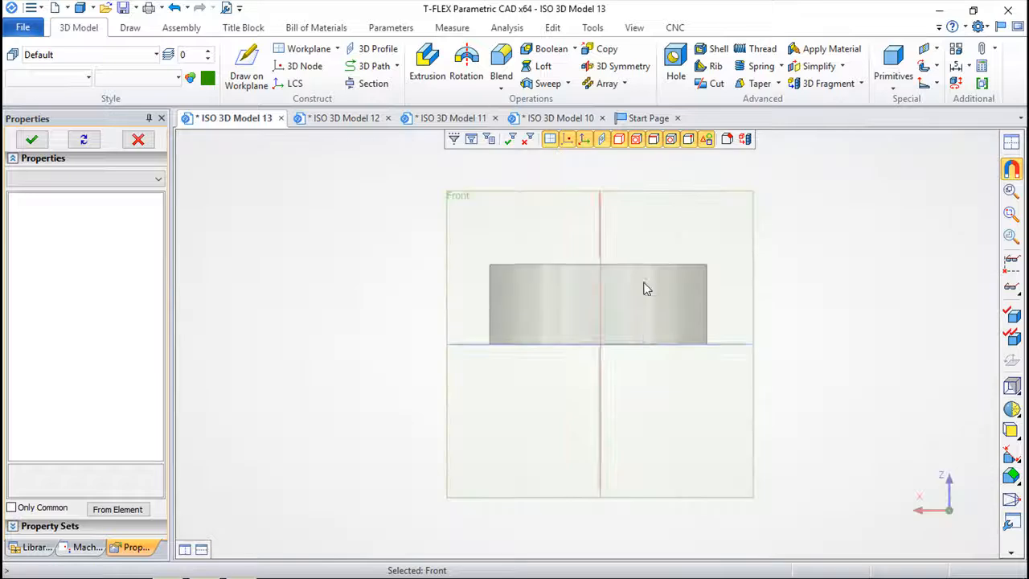
pyautogui.click(368, 64)
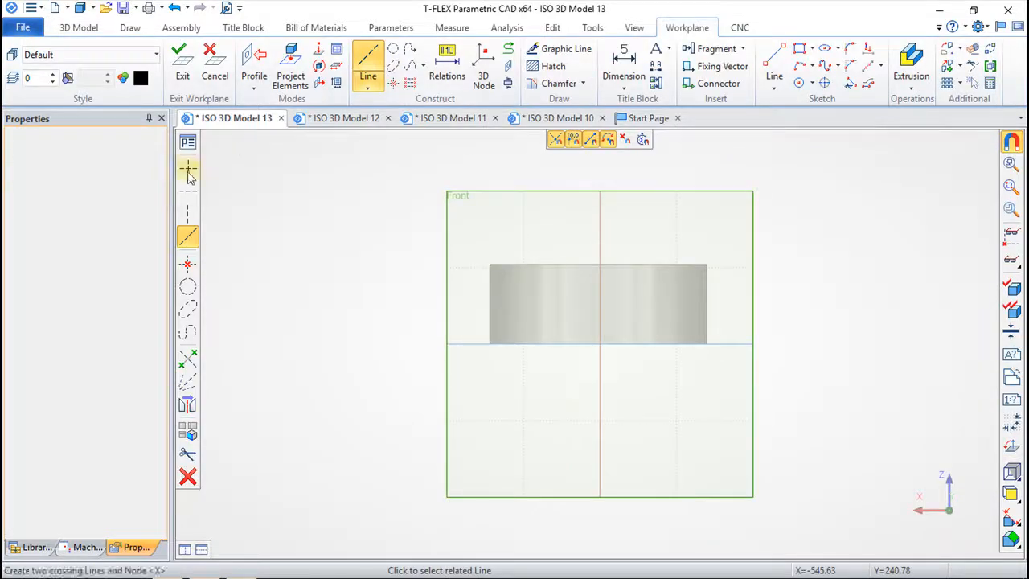
pyautogui.click(601, 345)
pyautogui.scroll(2, 741, 312)
pyautogui.click(736, 365)
pyautogui.click(682, 339)
pyautogui.rightClick(658, 307)
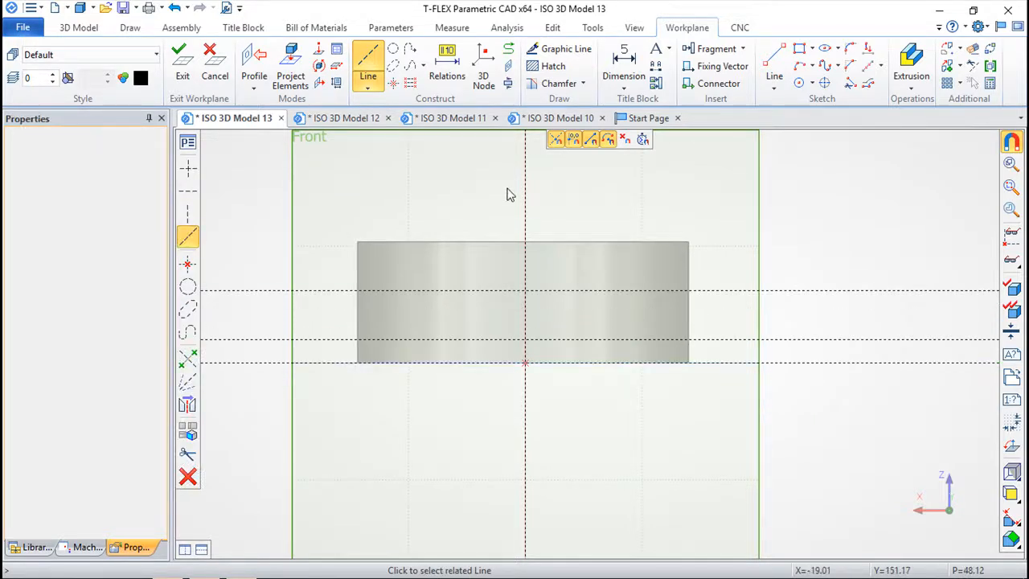
# Step: Add one vertical construction line on each side of the vertical axis, within the width of the surface
pyautogui.click(527, 203)
pyautogui.click(452, 235)
pyautogui.click(608, 219)
pyautogui.rightClick(649, 190)
# Step: Trace a closed rectangle with graphic lines through the intersections of the offset construction lines
pyautogui.click(563, 50)
pyautogui.click(451, 292)
pyautogui.click(451, 338)
pyautogui.click(605, 338)
pyautogui.click(604, 290)
pyautogui.click(451, 291)
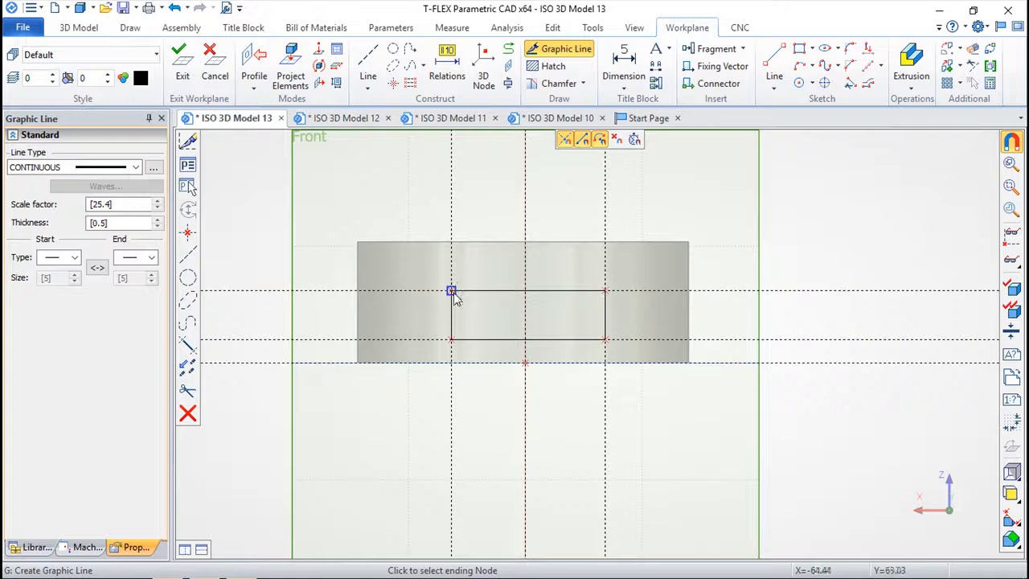
# Step: Place a 3D node midway along the rectangle's left edge and finish the Front workplane drawing
pyautogui.click(483, 72)
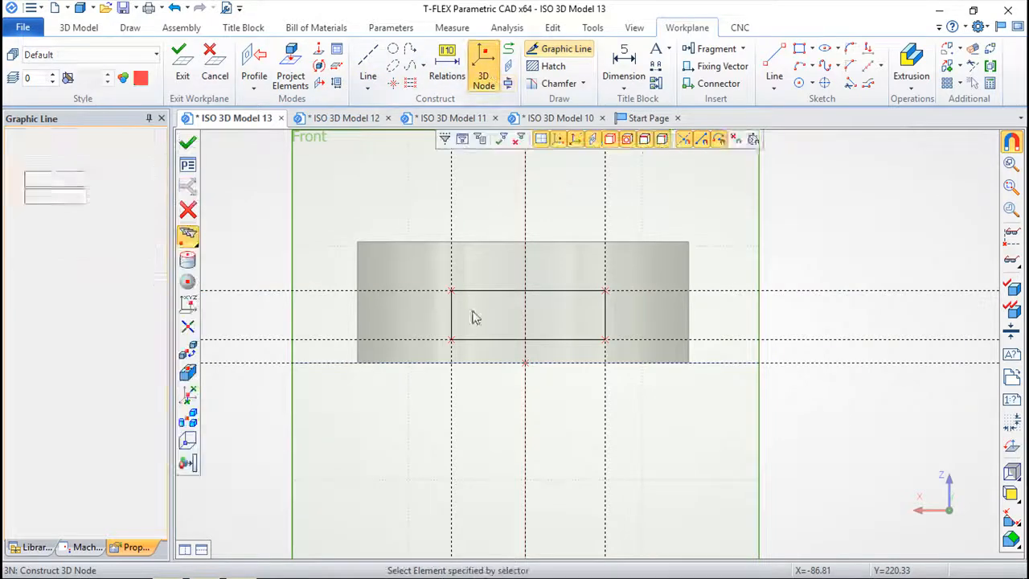
pyautogui.click(451, 314)
pyautogui.click(481, 290)
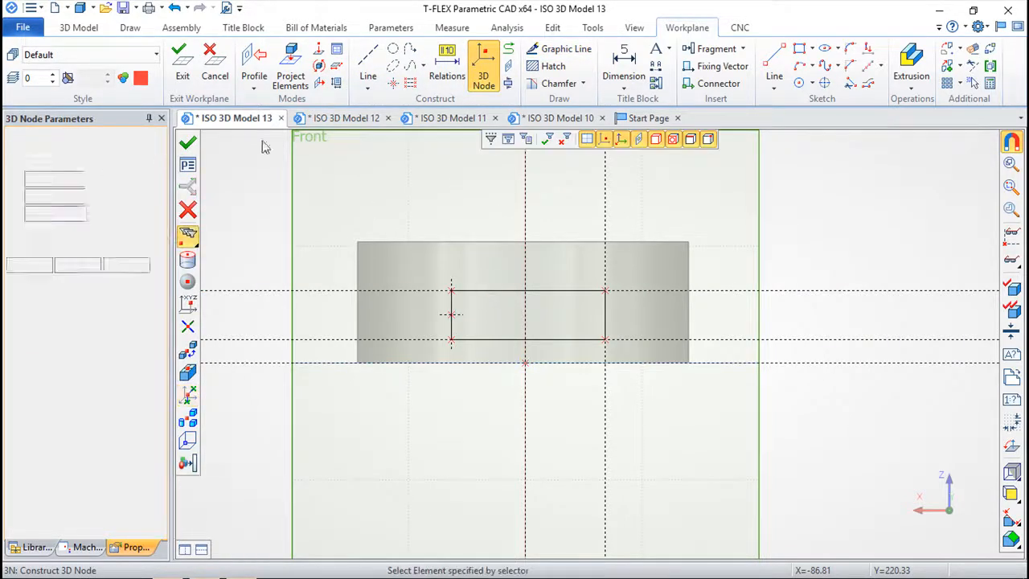
pyautogui.click(183, 64)
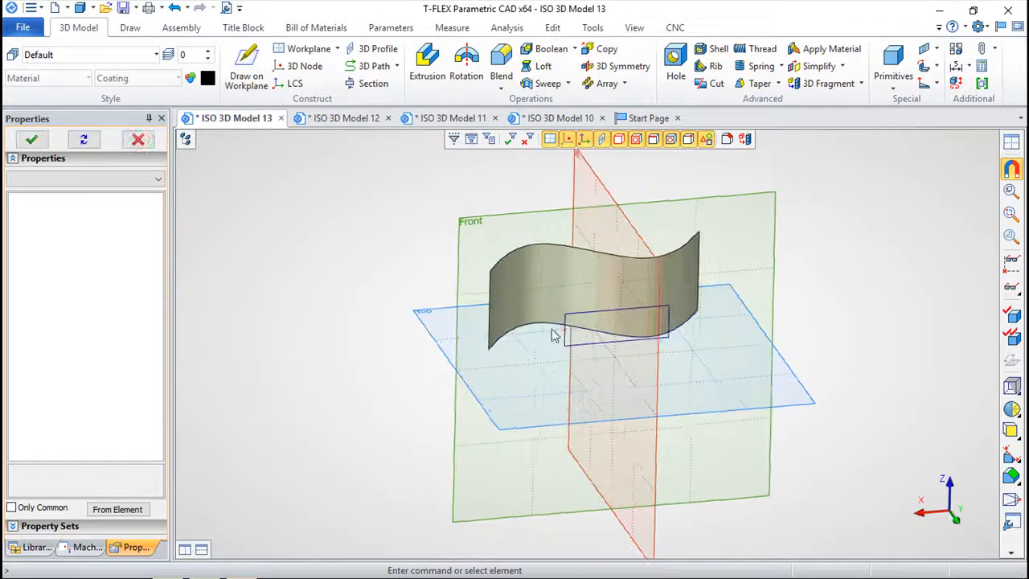
# Step: Place two 3D nodes on the curved surface, near its left half
pyautogui.click(301, 66)
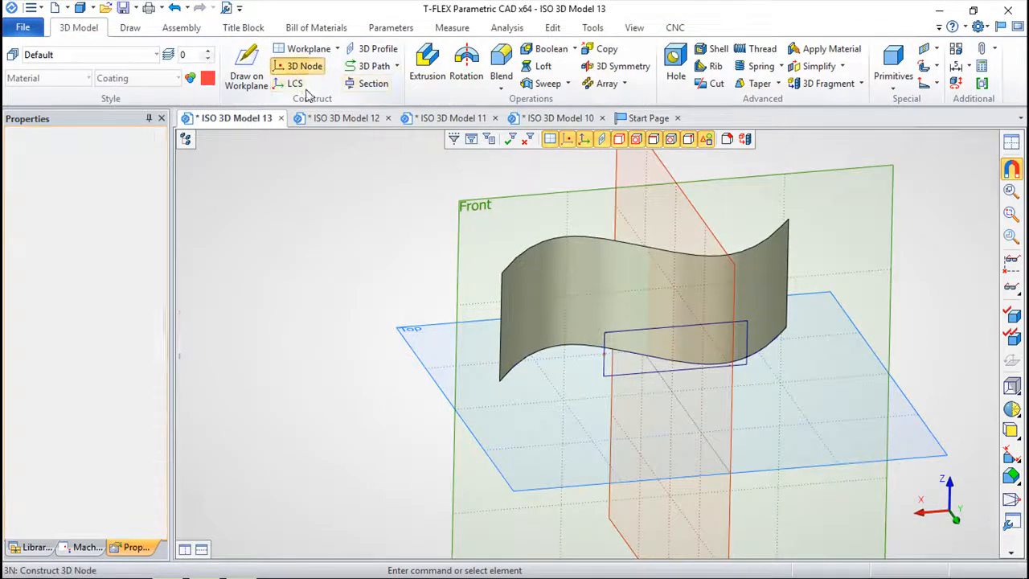
pyautogui.click(590, 309)
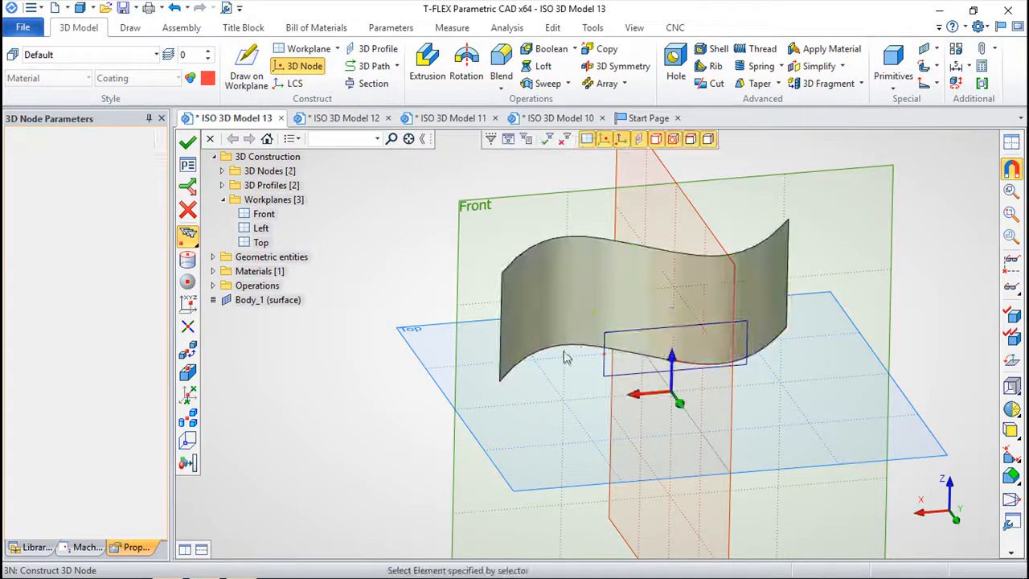
pyautogui.click(561, 312)
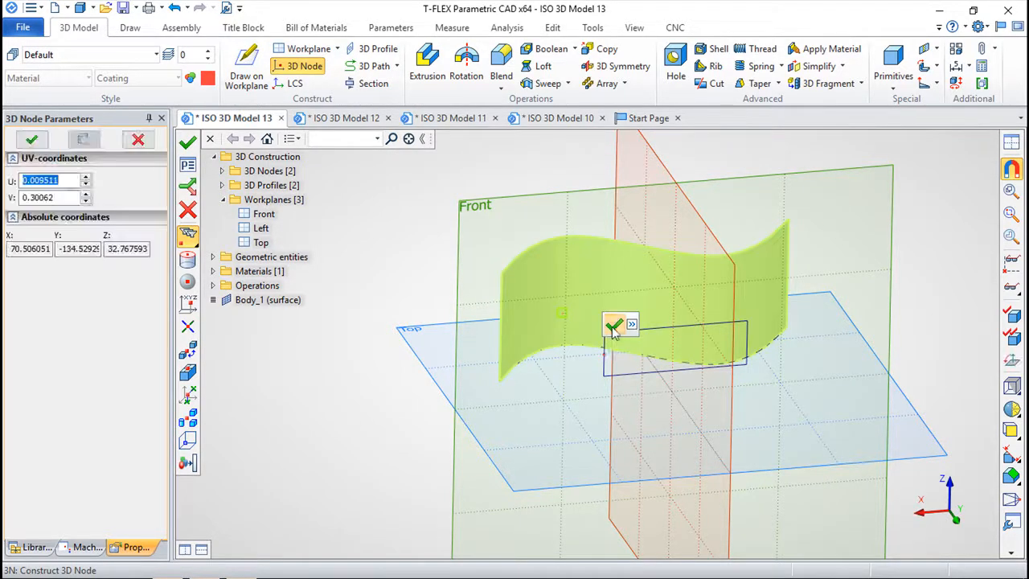
pyautogui.click(614, 327)
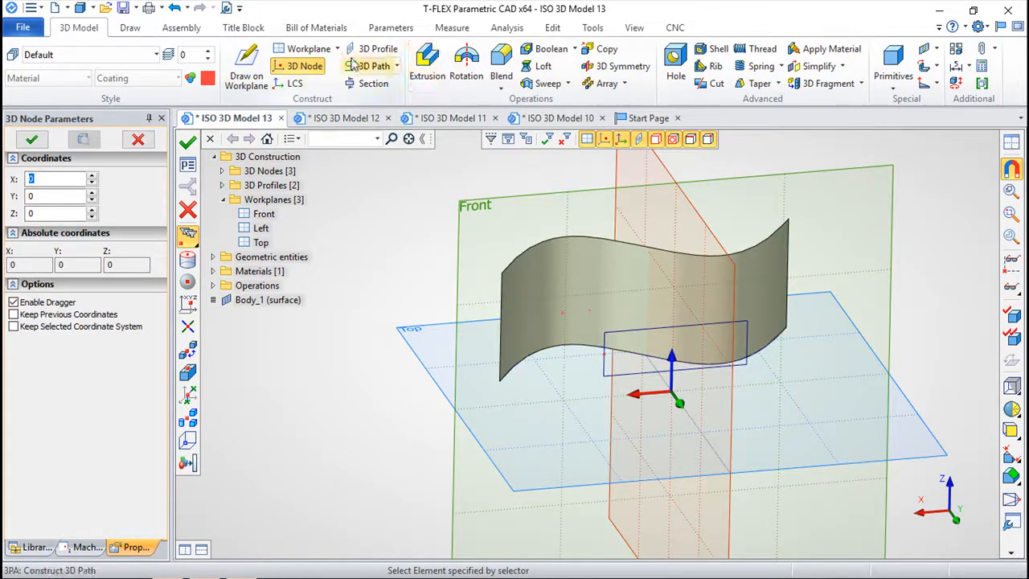
pyautogui.click(374, 50)
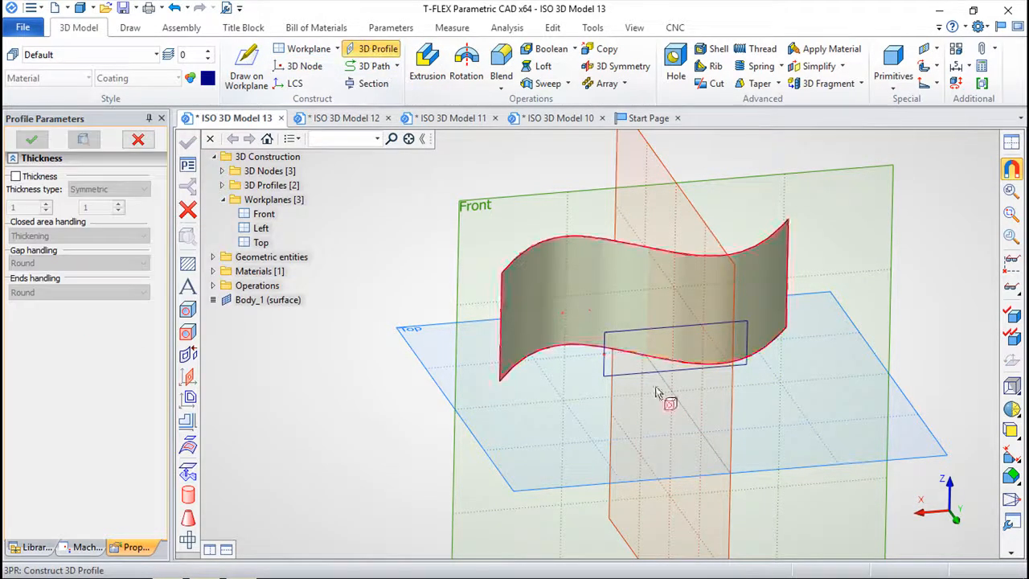
pyautogui.click(641, 257)
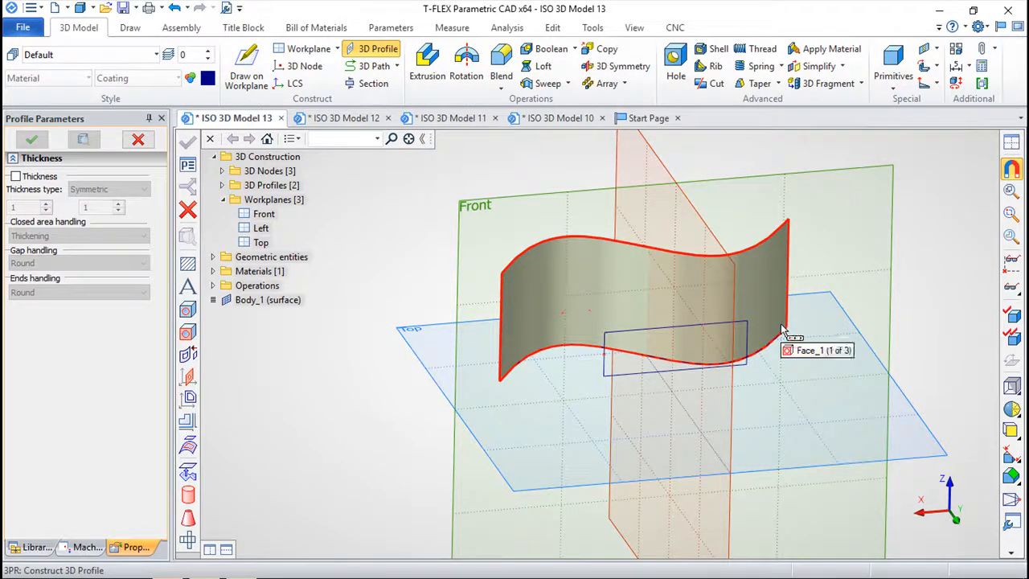
pyautogui.click(189, 447)
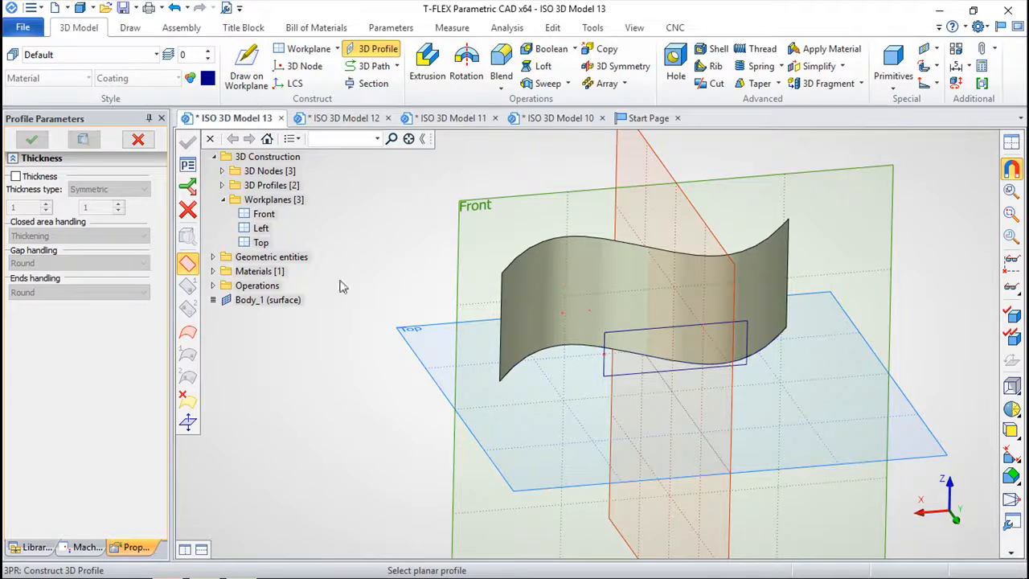
pyautogui.press('Escape')
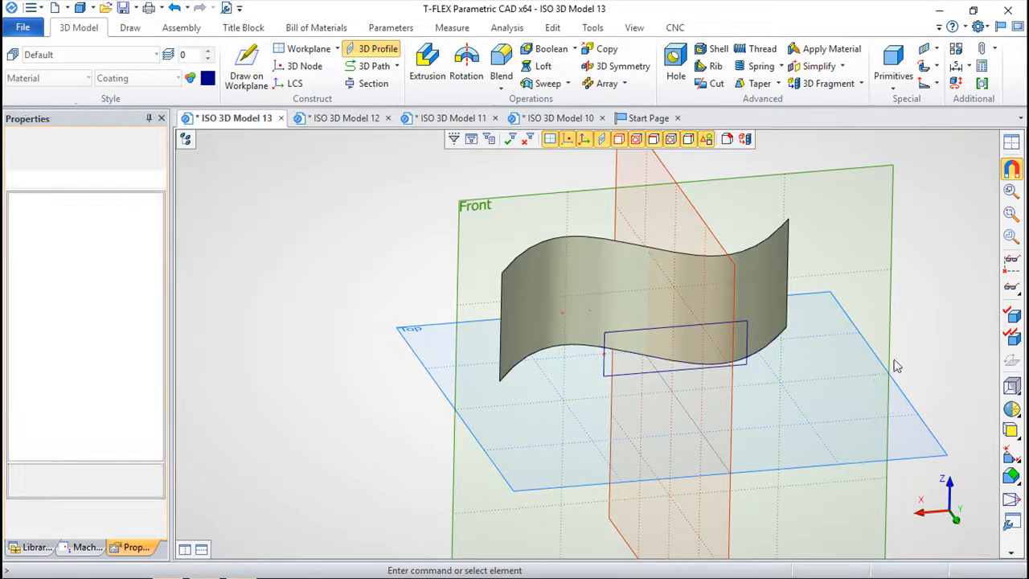
# Step: Sketch an arc by three points below the spline on the Top workplane and finish the workplane drawing
pyautogui.click(877, 359)
pyautogui.rightClick(876, 359)
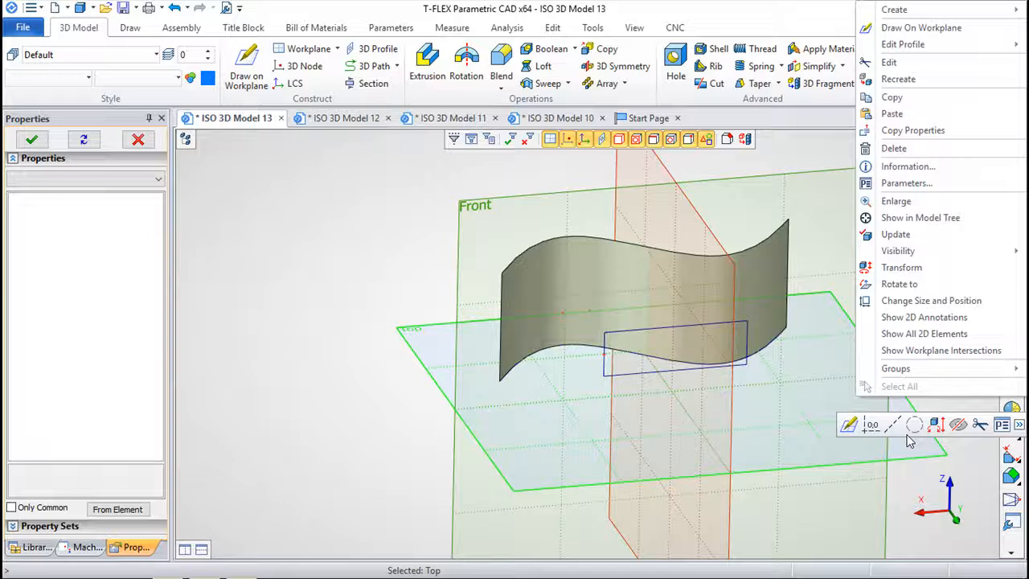
pyautogui.click(850, 425)
pyautogui.doubleClick(639, 336)
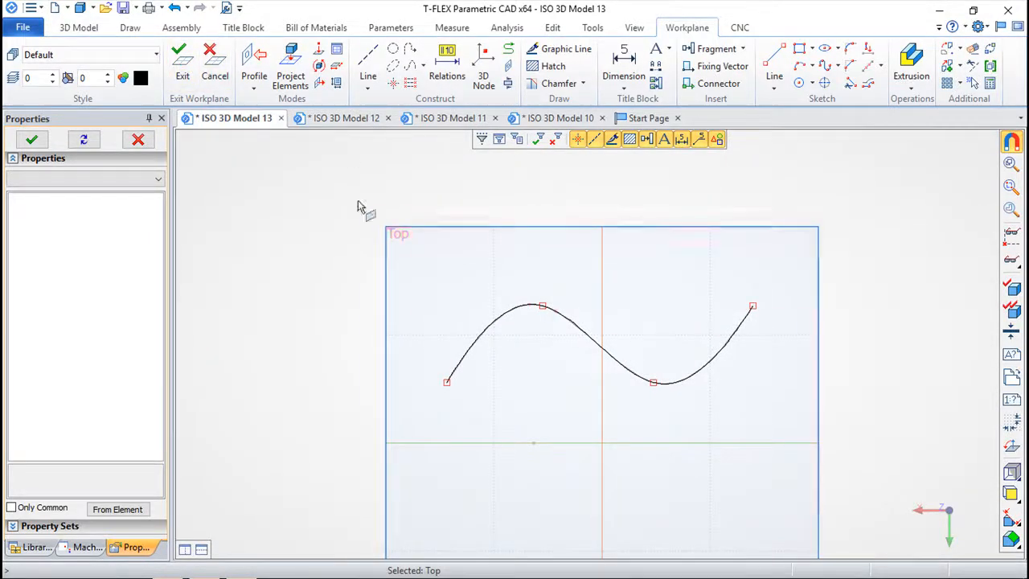
pyautogui.click(800, 69)
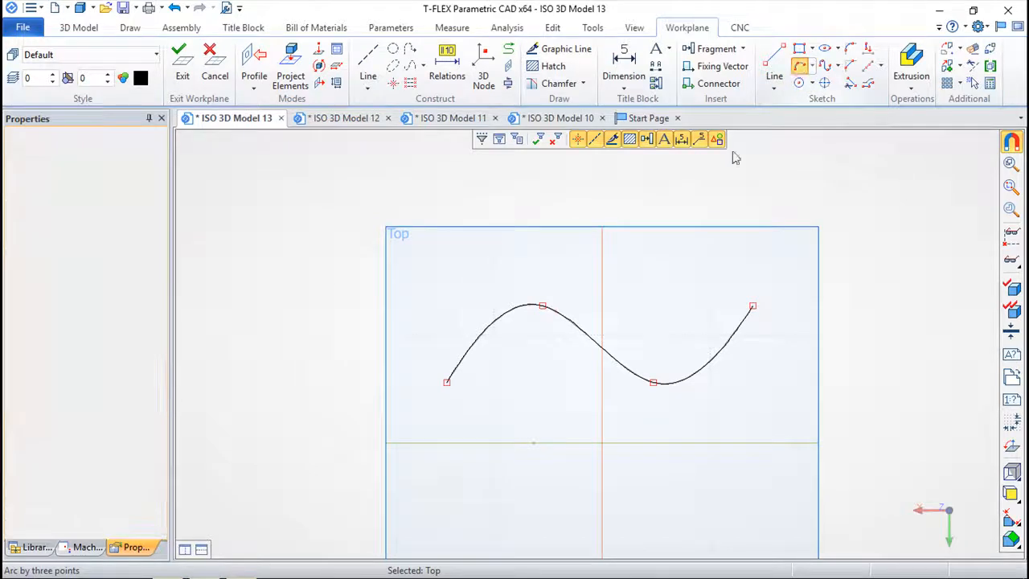
pyautogui.click(414, 383)
pyautogui.click(632, 423)
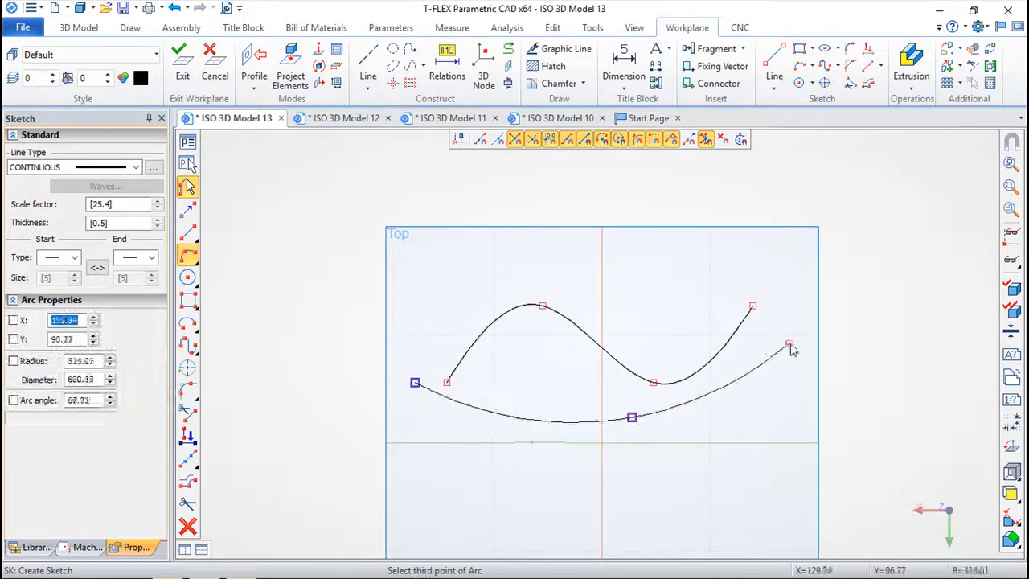
pyautogui.click(795, 329)
pyautogui.click(180, 58)
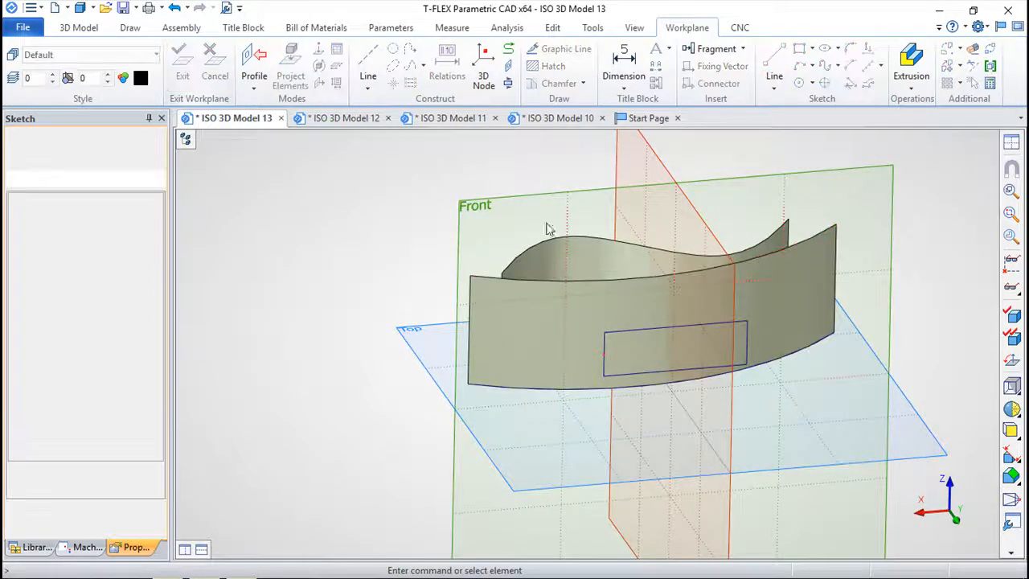
# Step: Place two 3D nodes on the arc-shaped surface, near the rectangle's left edge
pyautogui.click(295, 67)
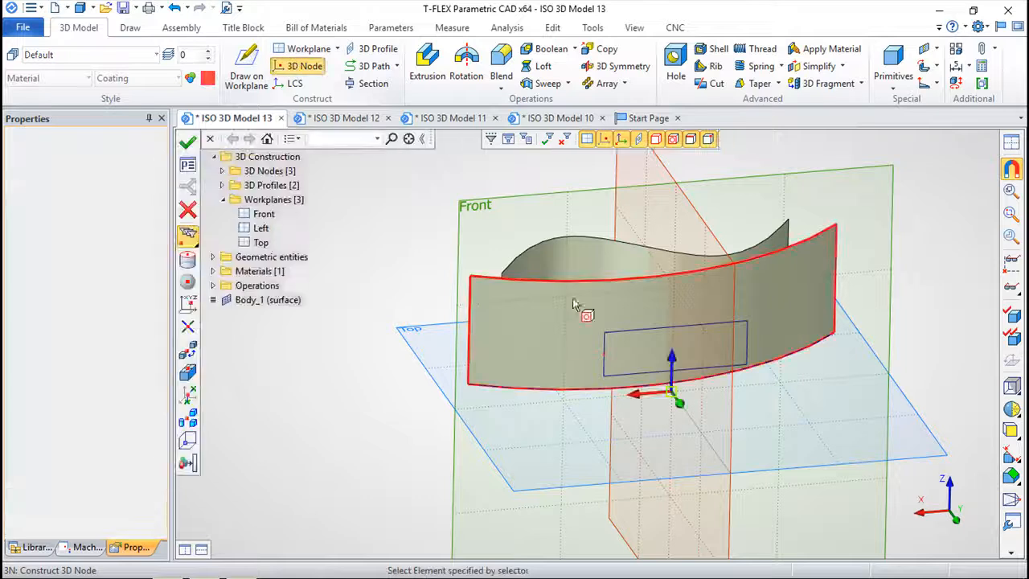
pyautogui.click(616, 374)
pyautogui.click(601, 345)
pyautogui.click(604, 362)
pyautogui.click(602, 348)
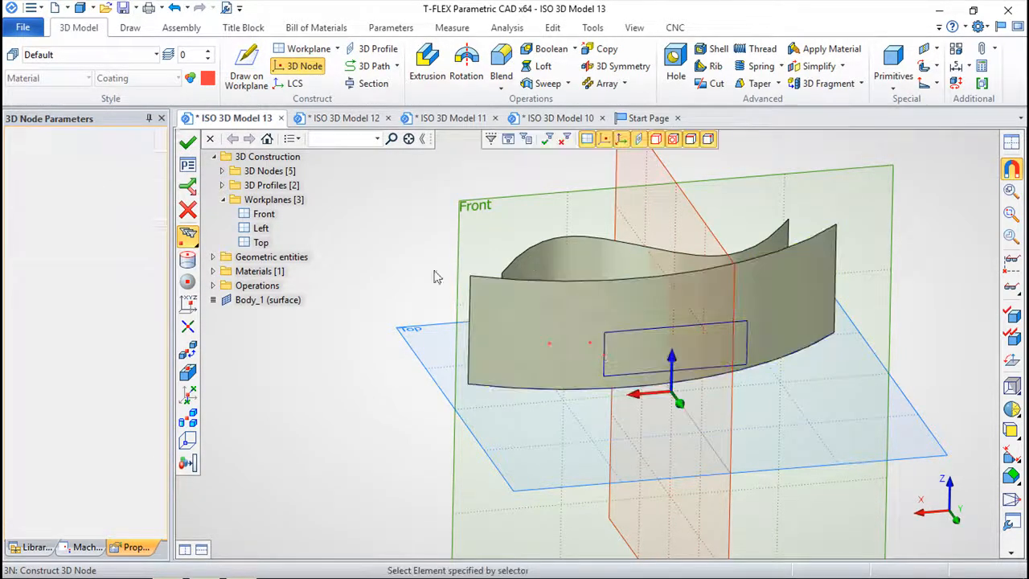
pyautogui.click(371, 49)
pyautogui.click(189, 446)
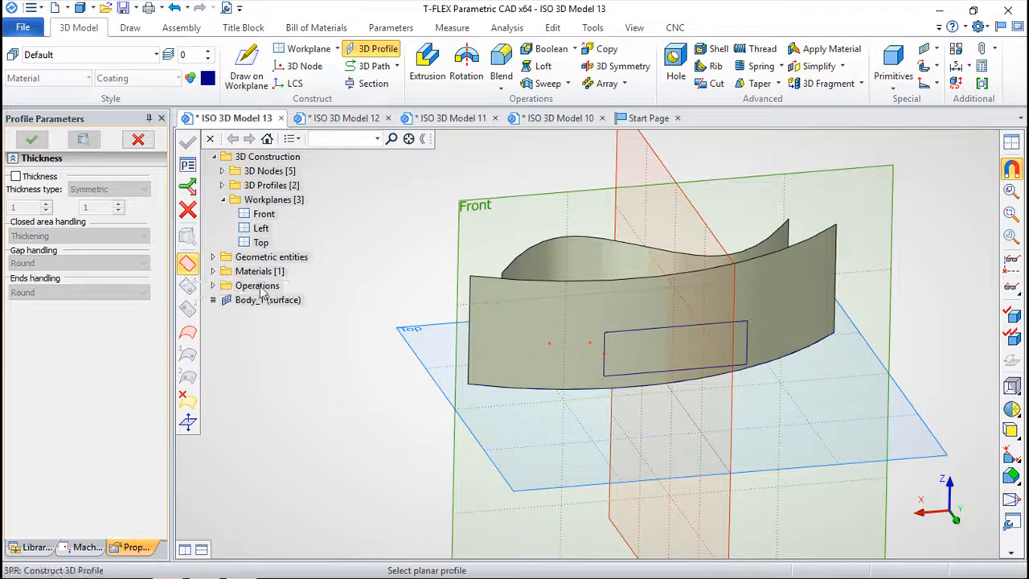
pyautogui.click(188, 209)
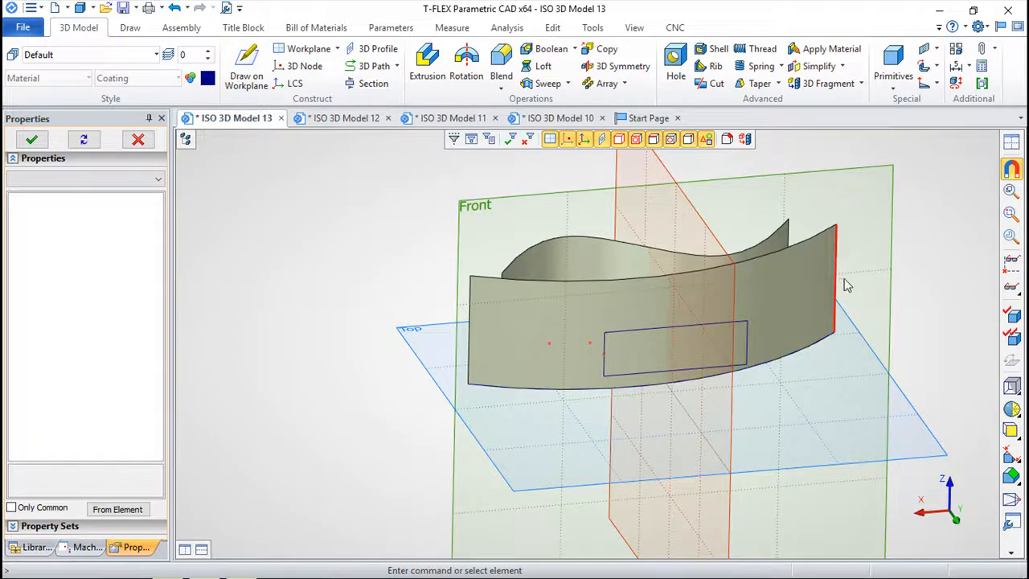
pyautogui.click(815, 321)
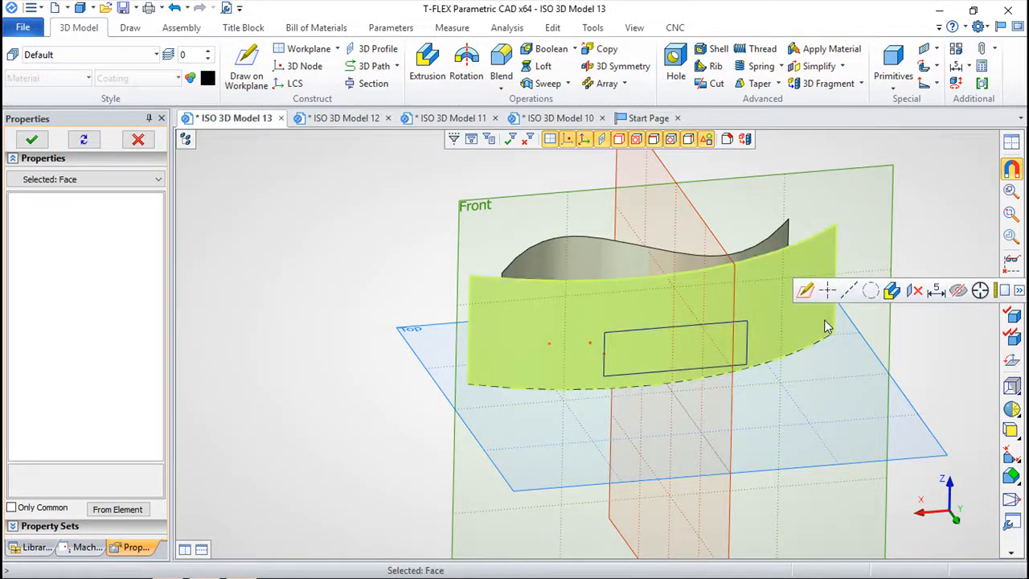
pyautogui.press('Escape')
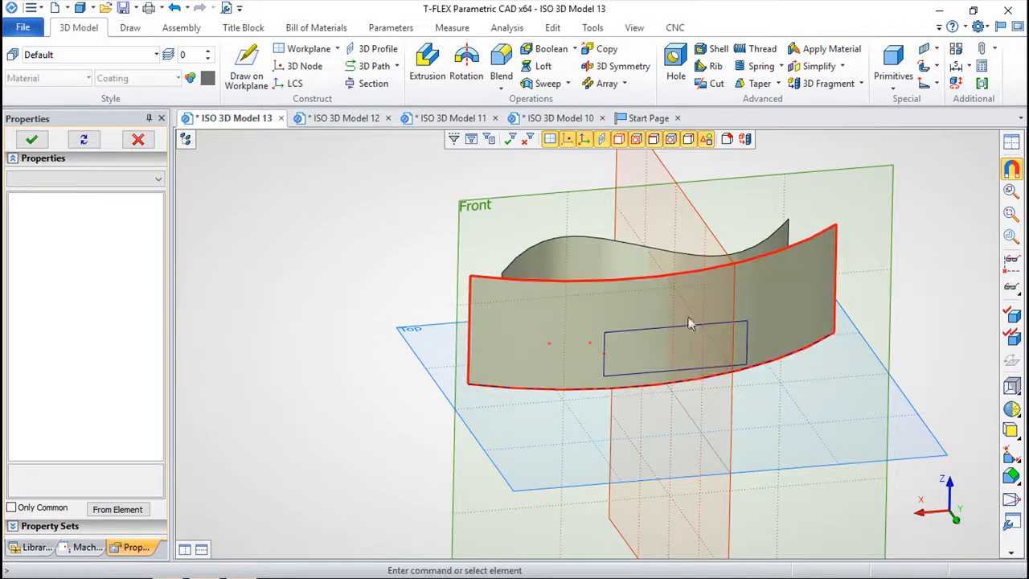
pyautogui.click(184, 140)
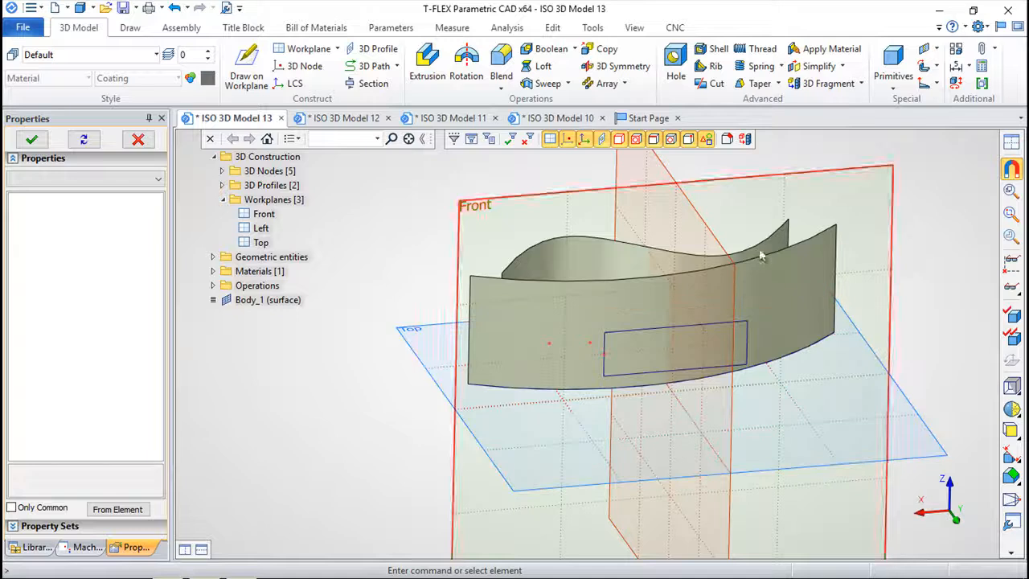
# Step: Undo the extra nodes and the added arc, keeping the two original 3D nodes on the wavy surface
pyautogui.click(173, 8)
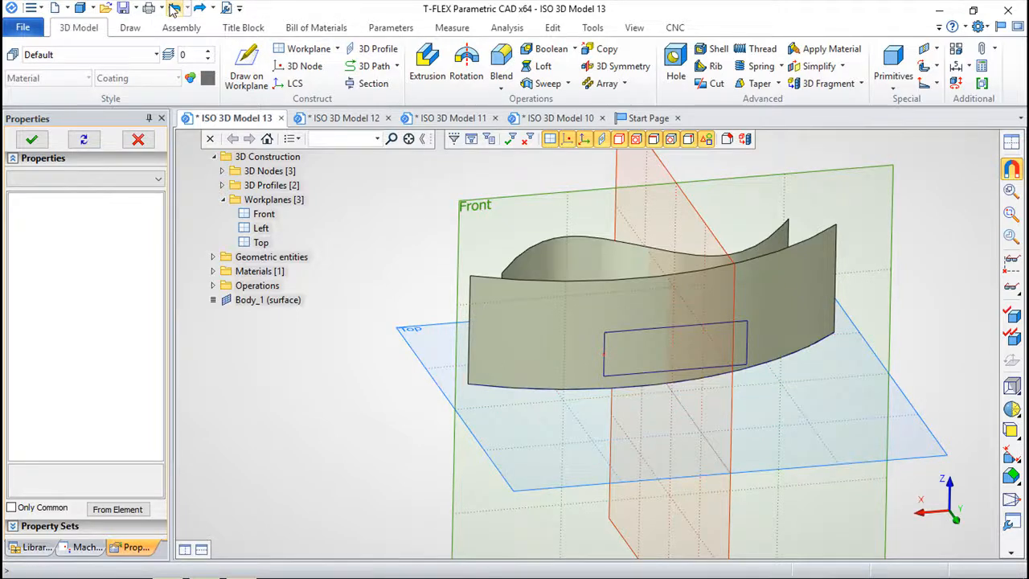
pyautogui.click(174, 8)
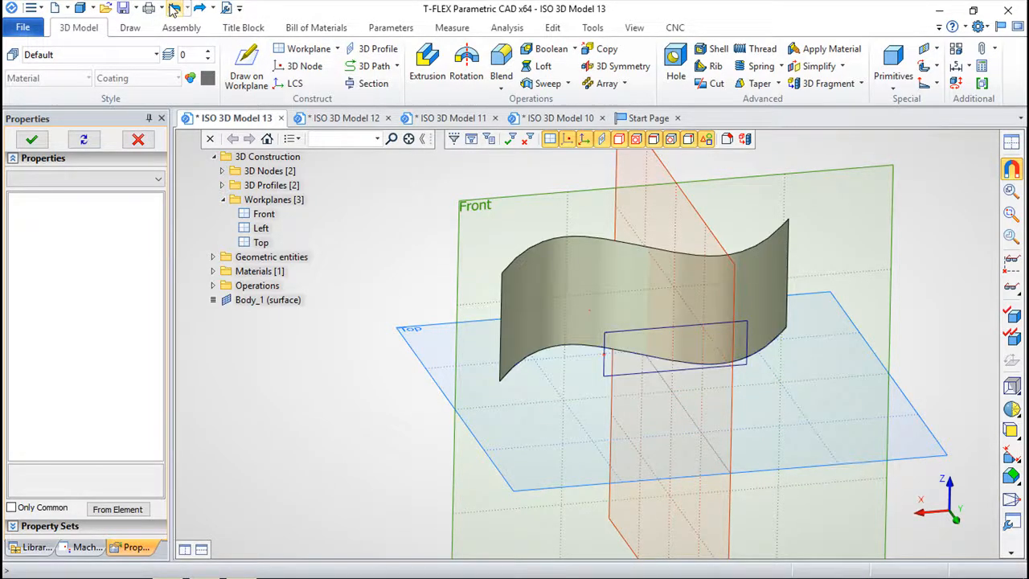
pyautogui.click(200, 8)
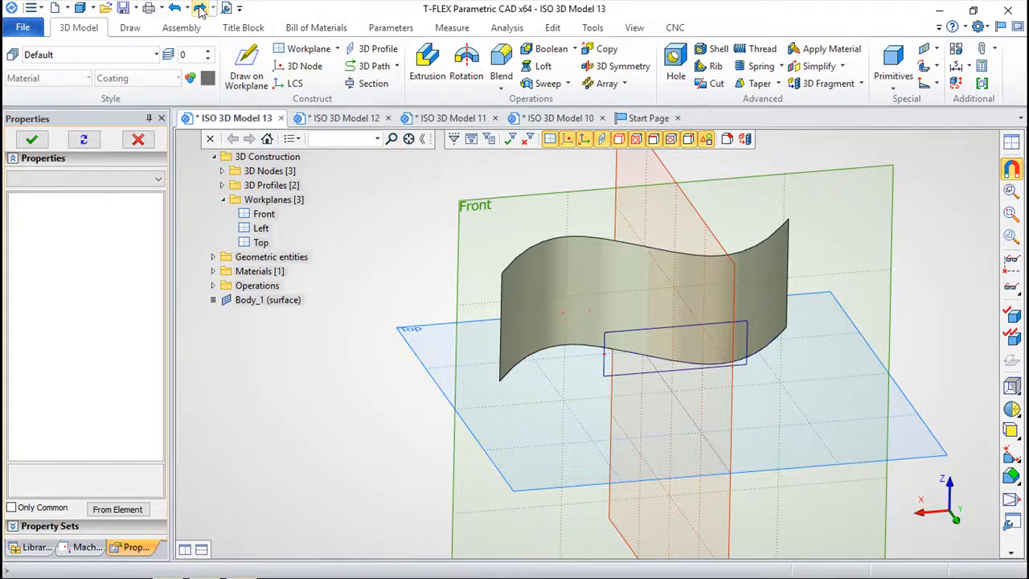
# Step: Wrap the rectangular profile onto the wavy surface, using its left-edge 3D node as source point and the surface's two 3D nodes as target points
pyautogui.click(370, 48)
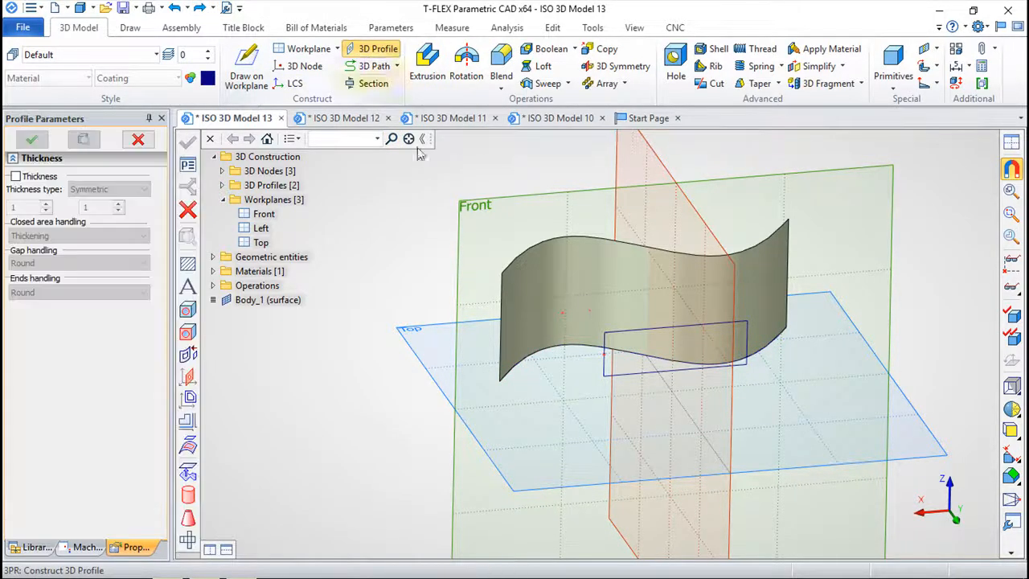
pyautogui.click(188, 446)
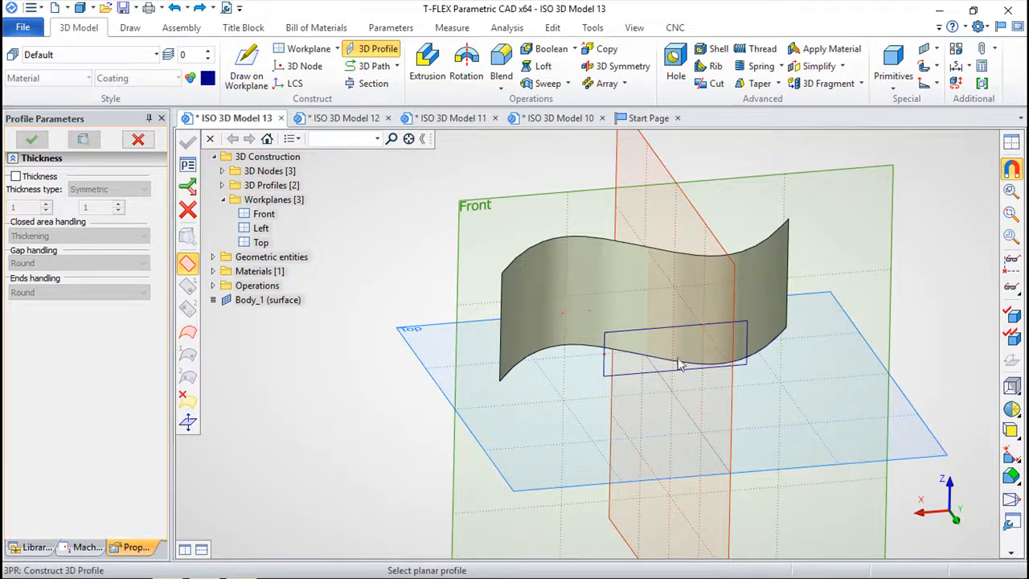
pyautogui.click(751, 365)
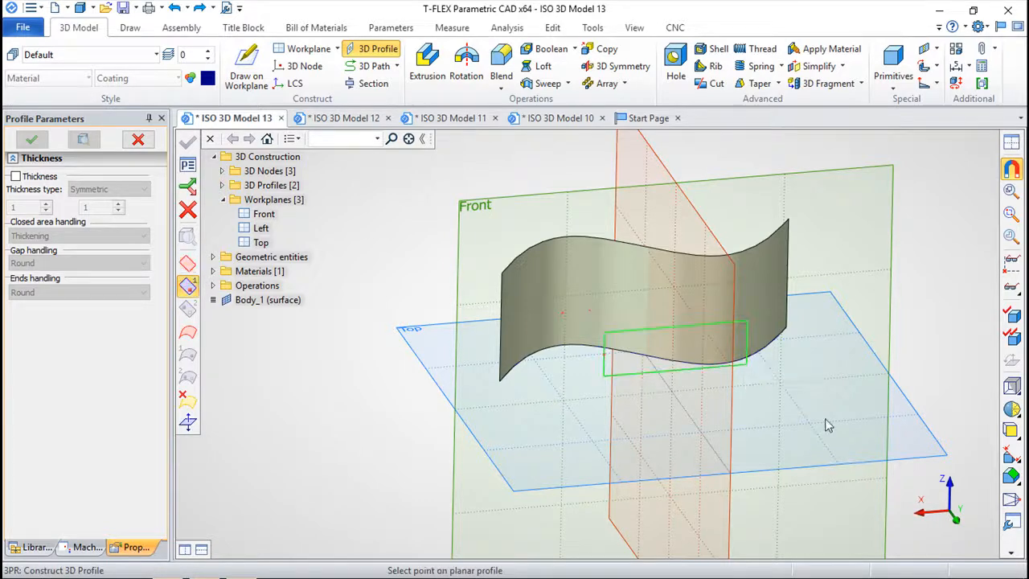
pyautogui.click(605, 355)
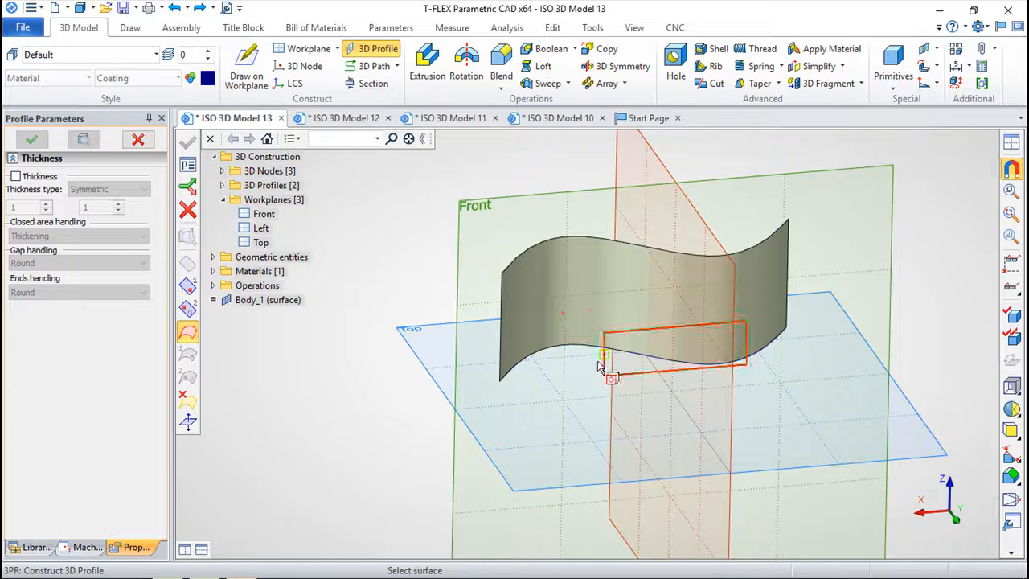
pyautogui.click(621, 295)
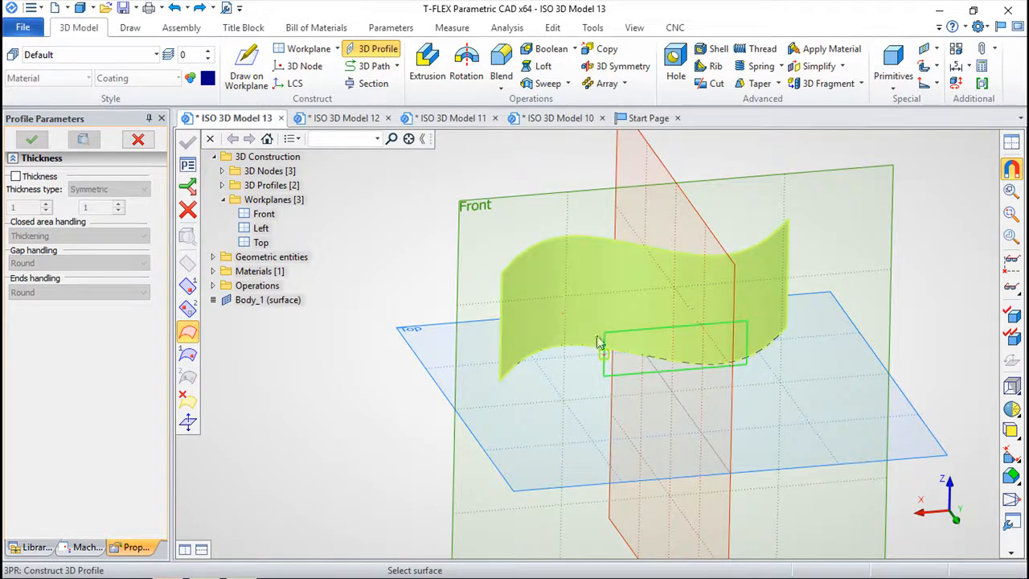
pyautogui.click(189, 356)
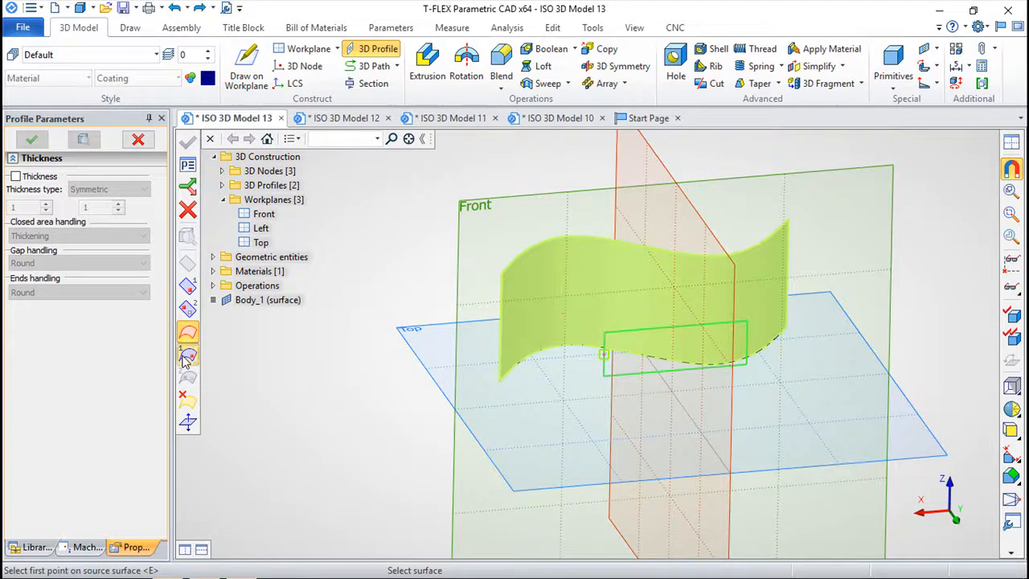
pyautogui.click(591, 311)
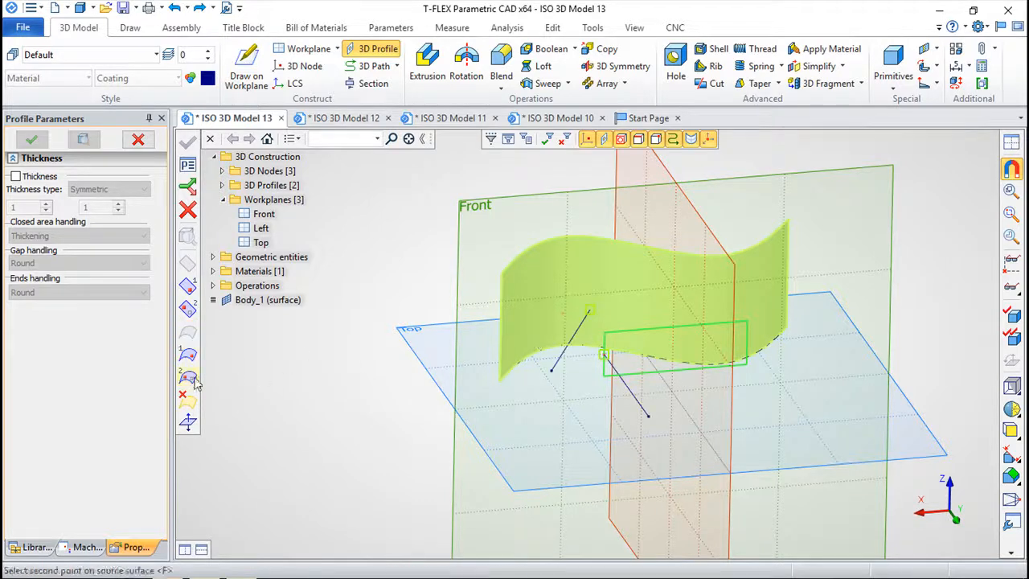
pyautogui.click(560, 315)
pyautogui.moveTo(565, 366); pyautogui.dragTo(619, 362, button='right')
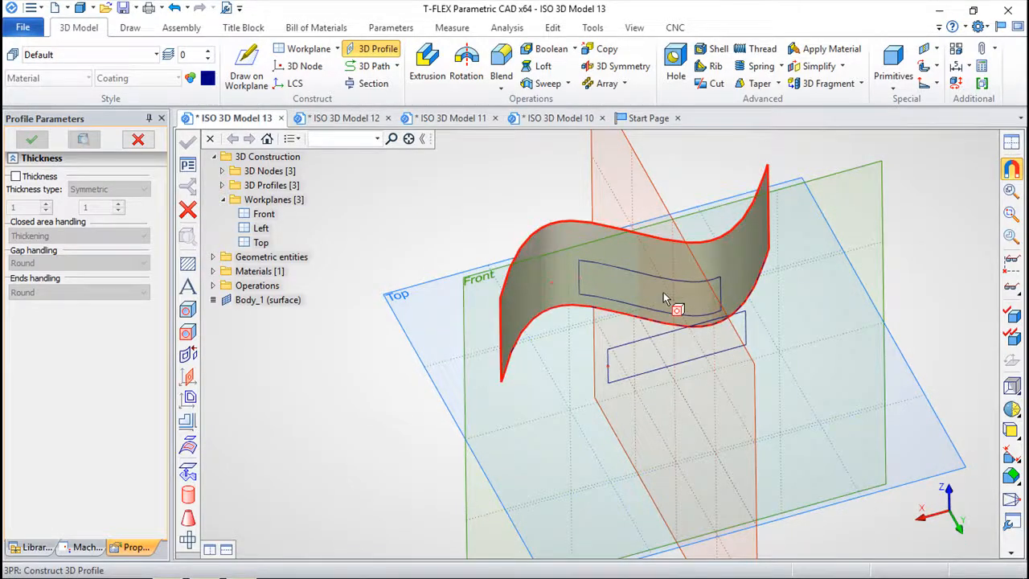
pyautogui.click(691, 301)
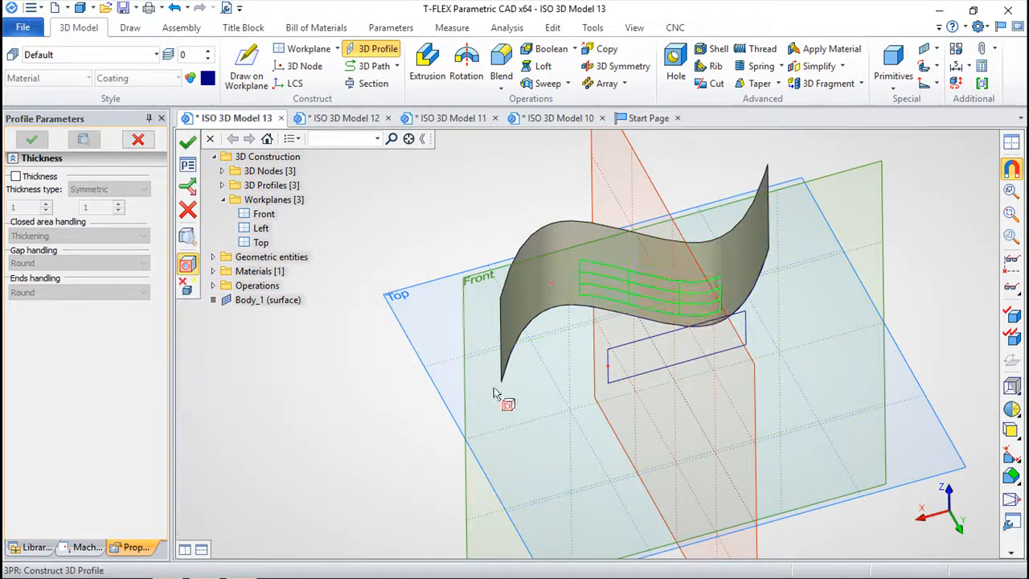
pyautogui.moveTo(799, 363); pyautogui.dragTo(631, 367, button='right')
pyautogui.hotkey('ctrl', 'Return')
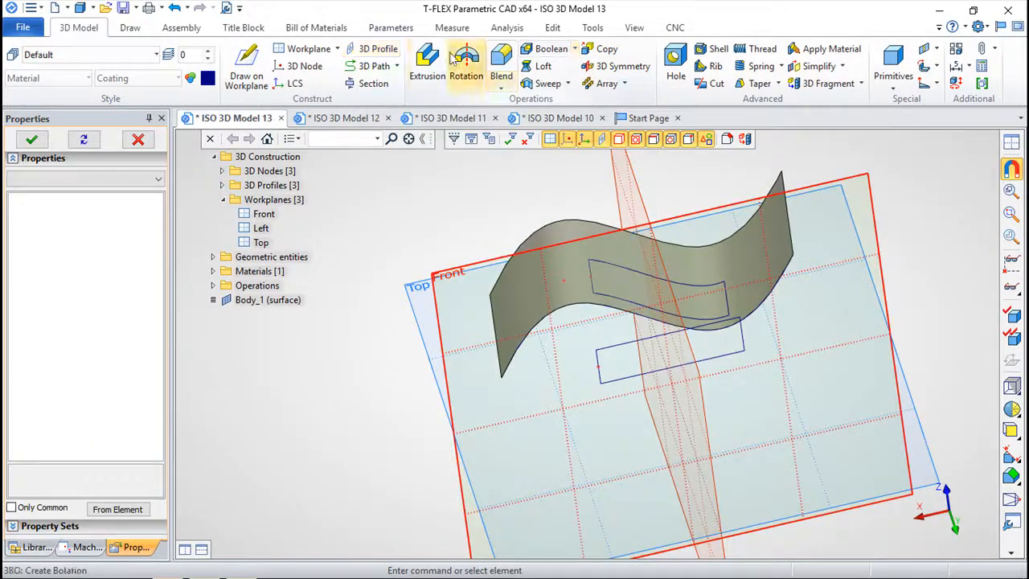
# Step: Try an Extrusion of the wrapped profile with a length of 10
pyautogui.click(427, 60)
pyautogui.click(632, 275)
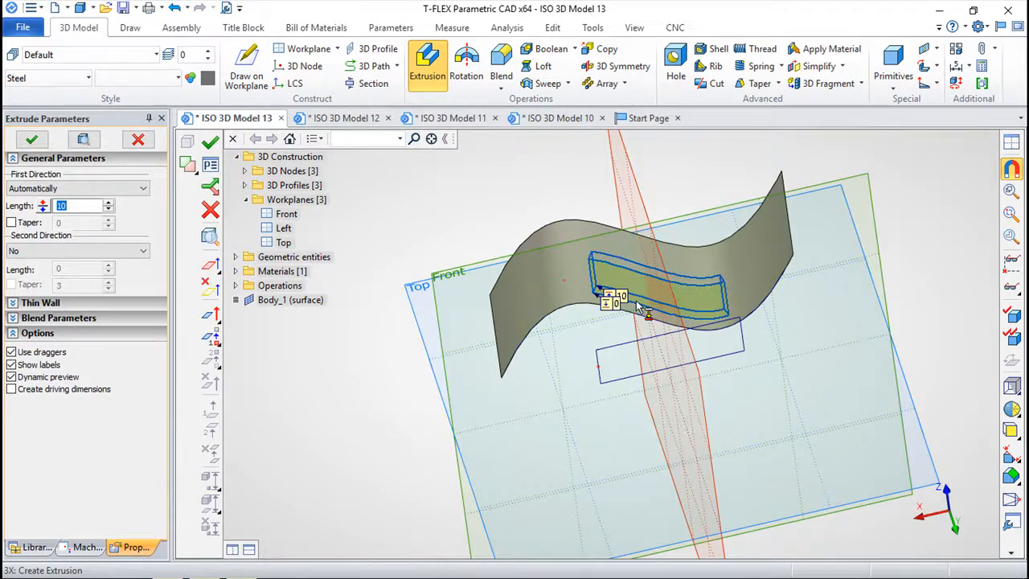
pyautogui.press('Escape')
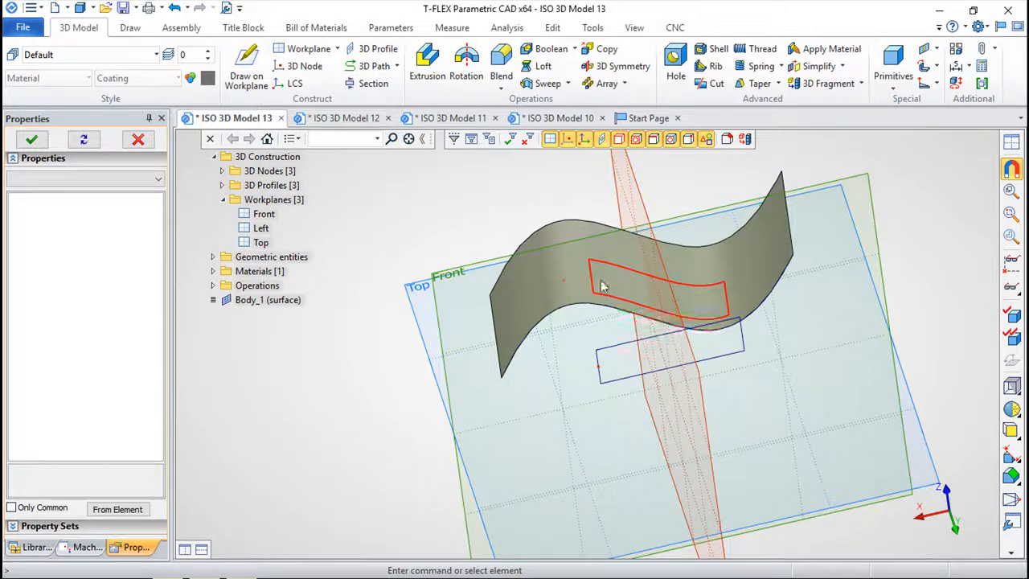
# Step: Create a new ISO 3D Model document and start drawing on its Top workplane
pyautogui.click(645, 119)
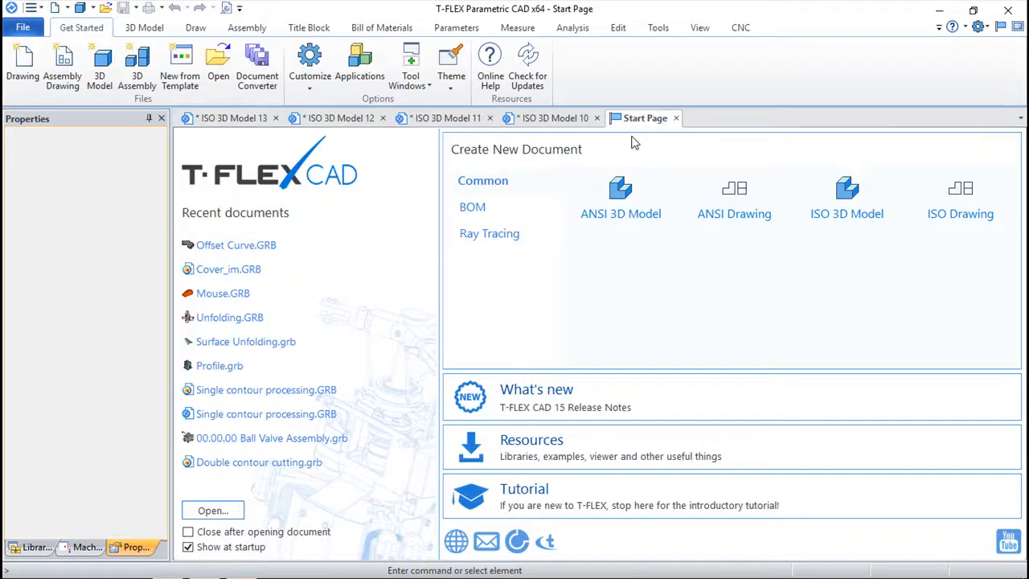
pyautogui.click(848, 214)
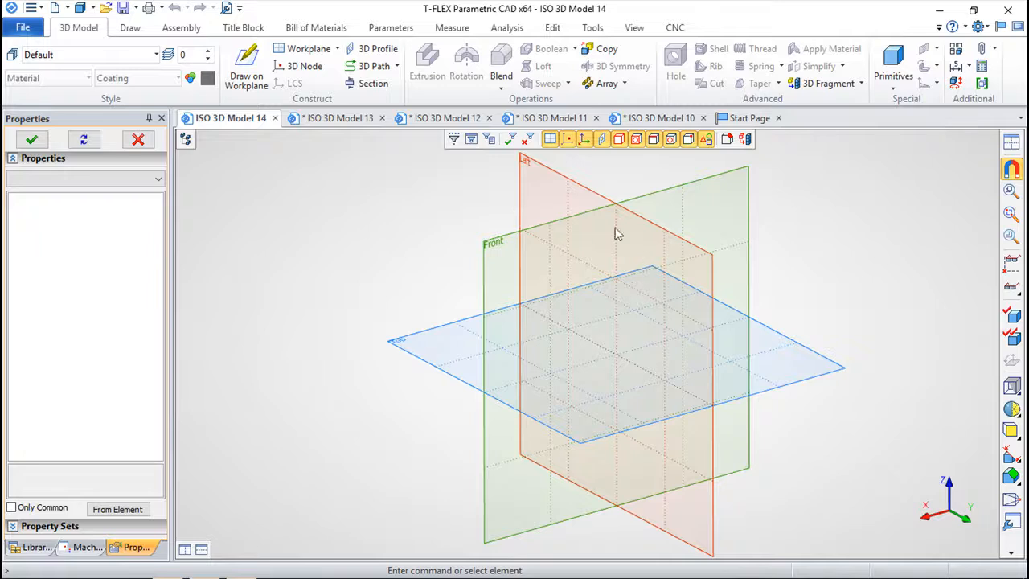
pyautogui.rightClick(809, 354)
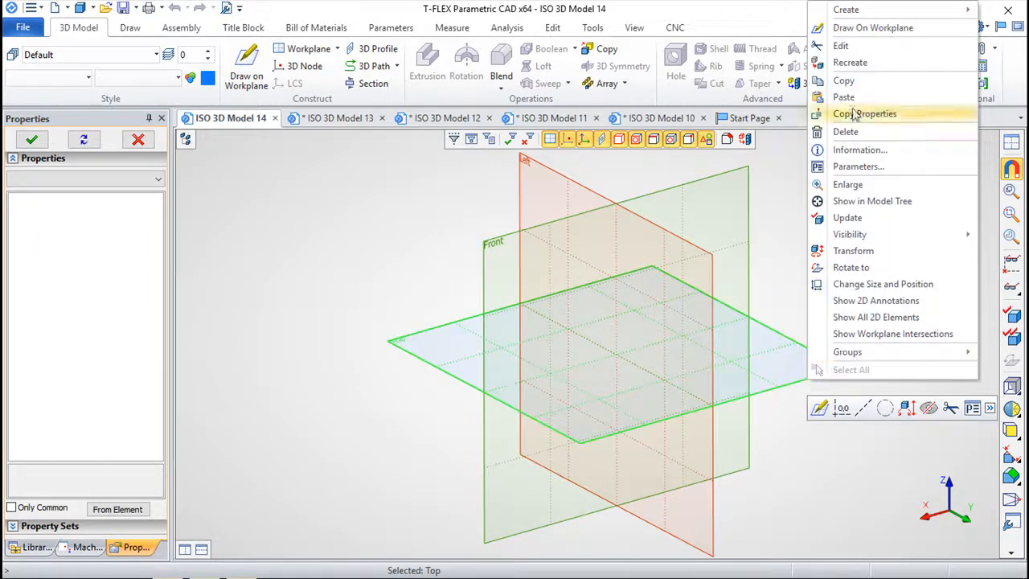
pyautogui.click(873, 32)
# Step: Place crossing construction lines at the workplane origin and construct a circle centred on their node, inside the workplane boundary
pyautogui.click(368, 66)
pyautogui.click(188, 167)
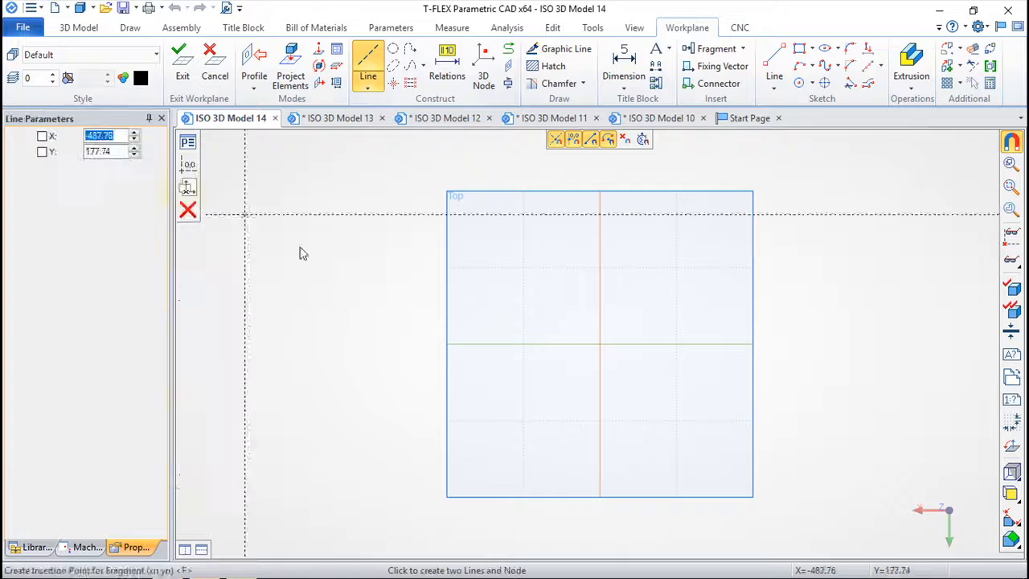
pyautogui.click(600, 345)
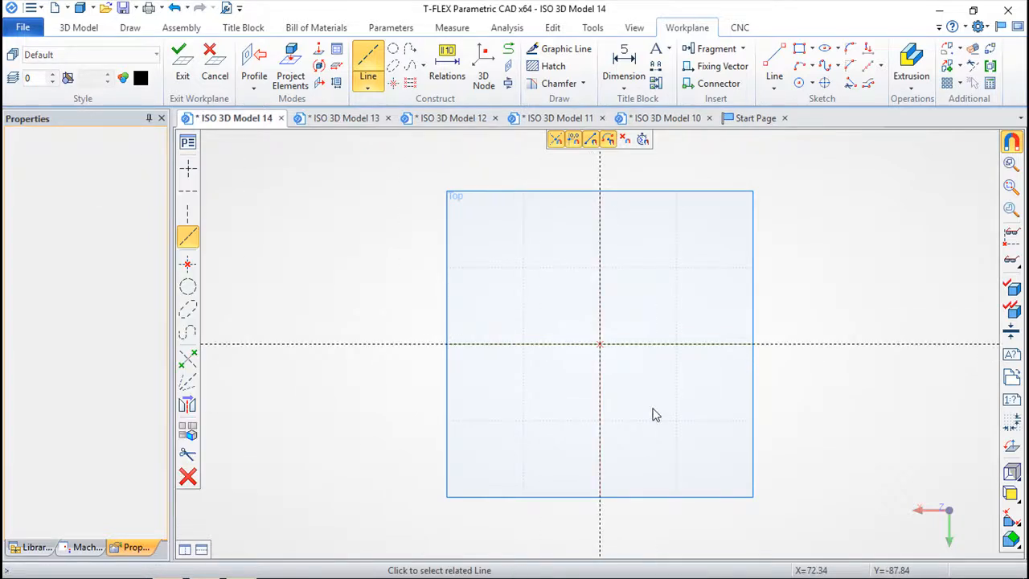
pyautogui.click(393, 49)
pyautogui.click(600, 344)
pyautogui.click(664, 418)
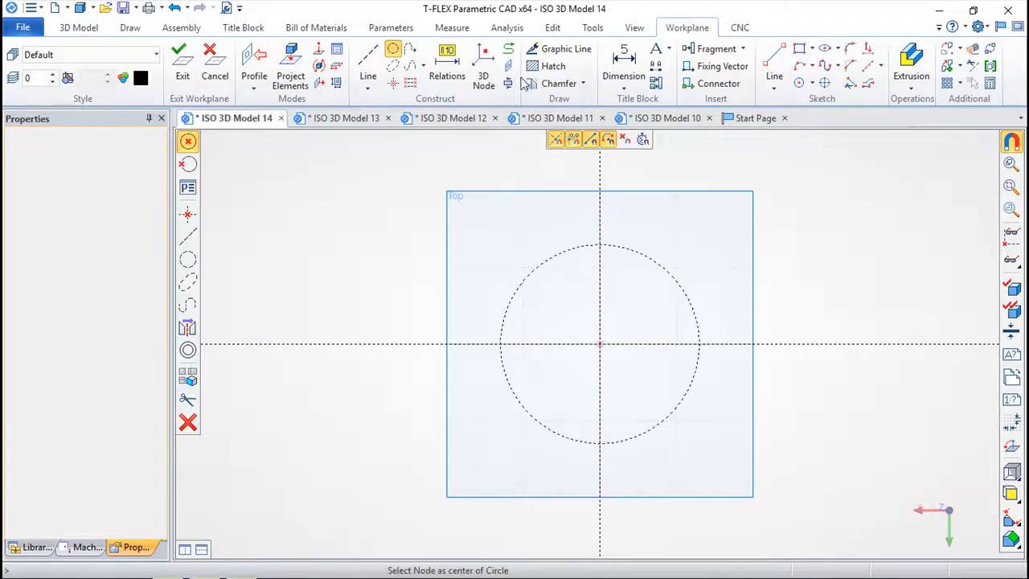
# Step: Trace the construction circle with a graphic line and finish the Top workplane drawing
pyautogui.click(565, 48)
pyautogui.click(632, 249)
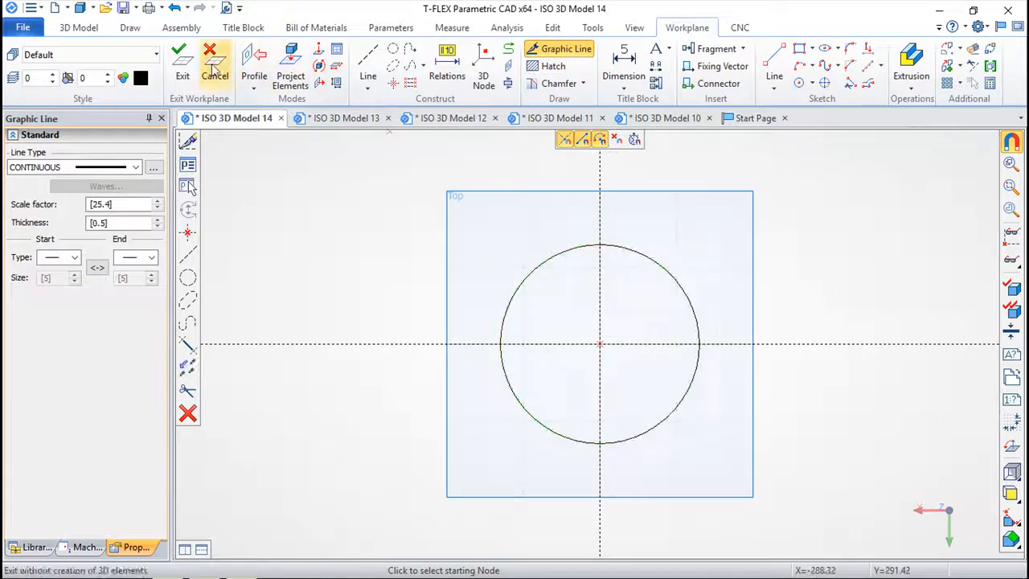
pyautogui.click(182, 64)
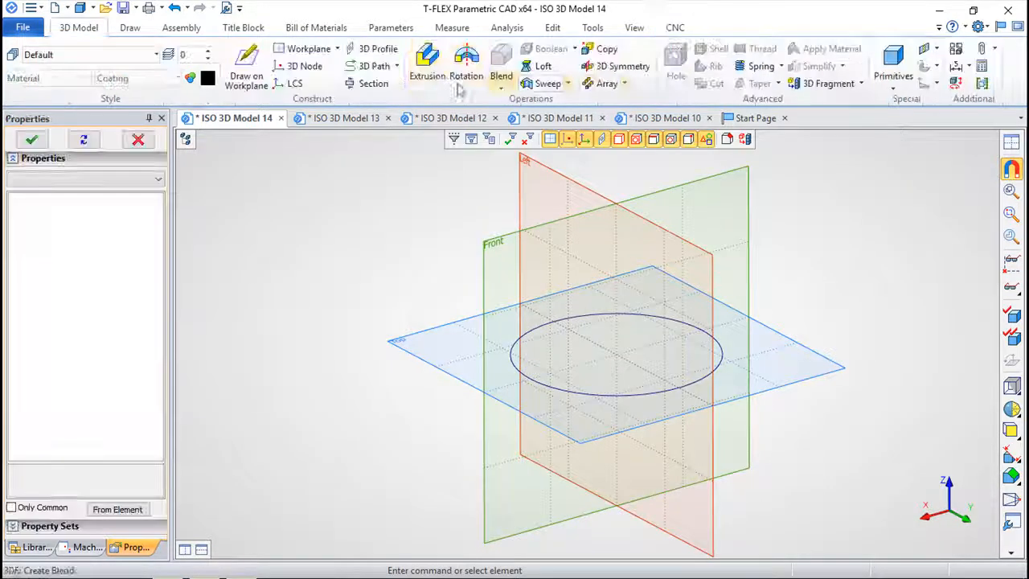
# Step: Extrude the circle on the Top workplane upward by about 161 with a taper of 20
pyautogui.click(427, 66)
pyautogui.click(689, 330)
pyautogui.moveTo(616, 352); pyautogui.dragTo(611, 237)
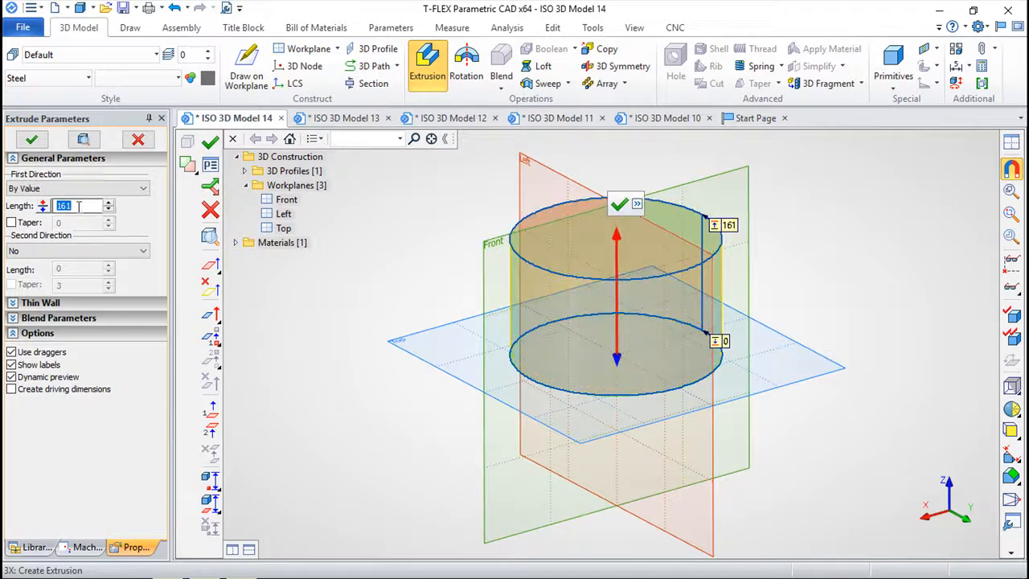
pyautogui.click(11, 222)
pyautogui.click(58, 222)
pyautogui.write('20')
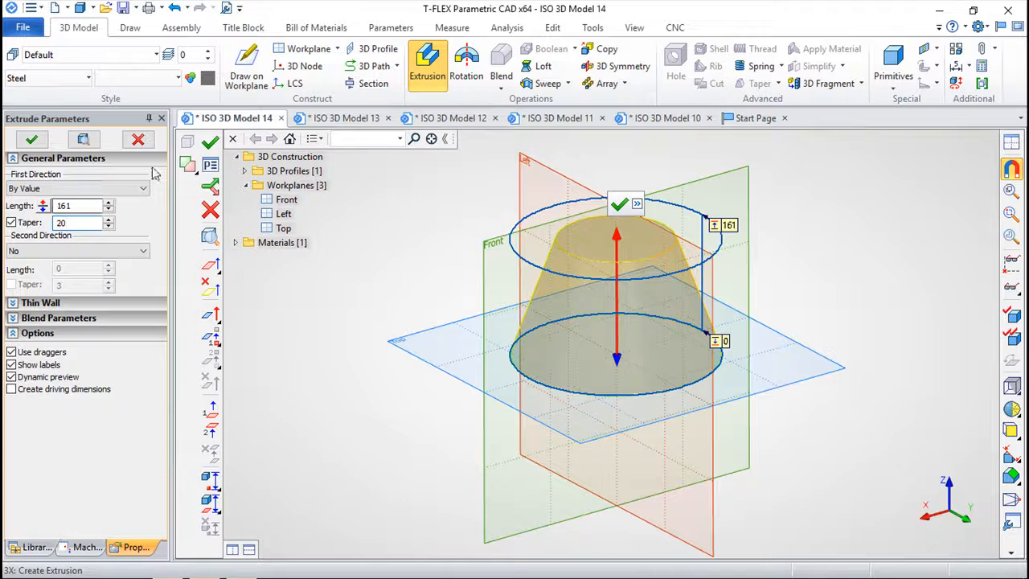
pyautogui.click(210, 142)
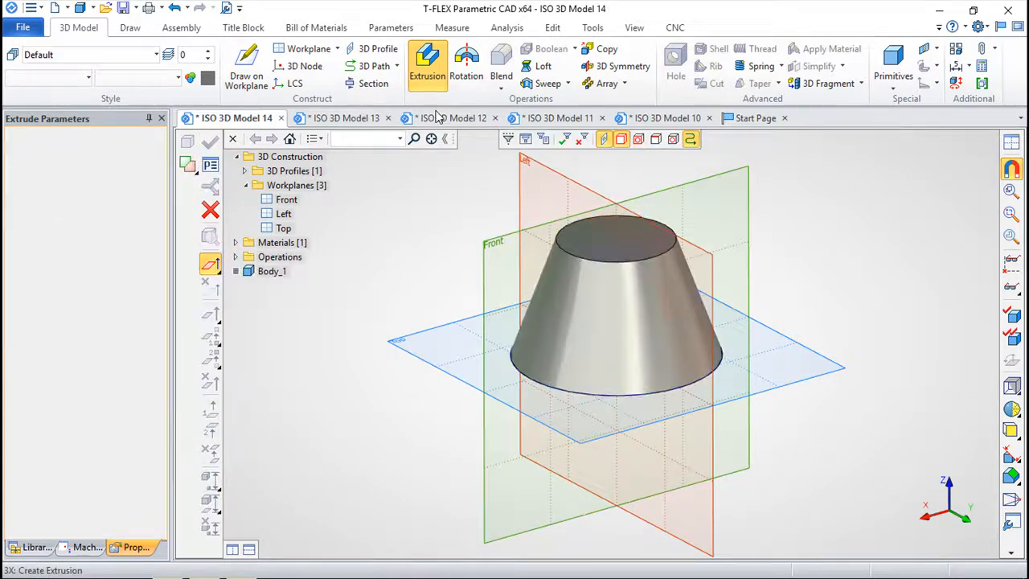
pyautogui.press('Escape')
# Step: Place two 3D nodes on the cone's side face, one higher up and one lower down
pyautogui.click(299, 66)
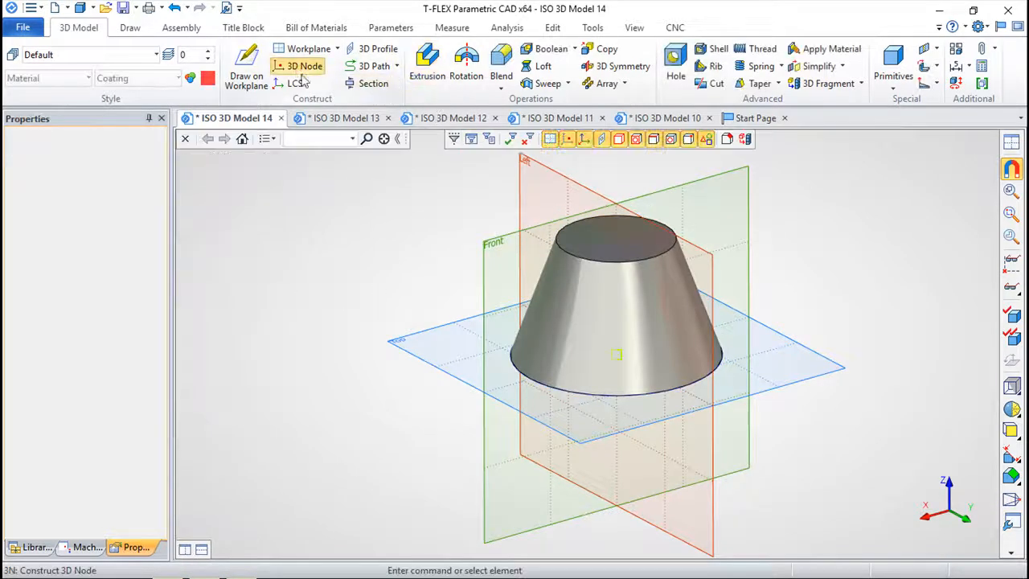
pyautogui.click(634, 322)
pyautogui.click(570, 340)
pyautogui.click(610, 331)
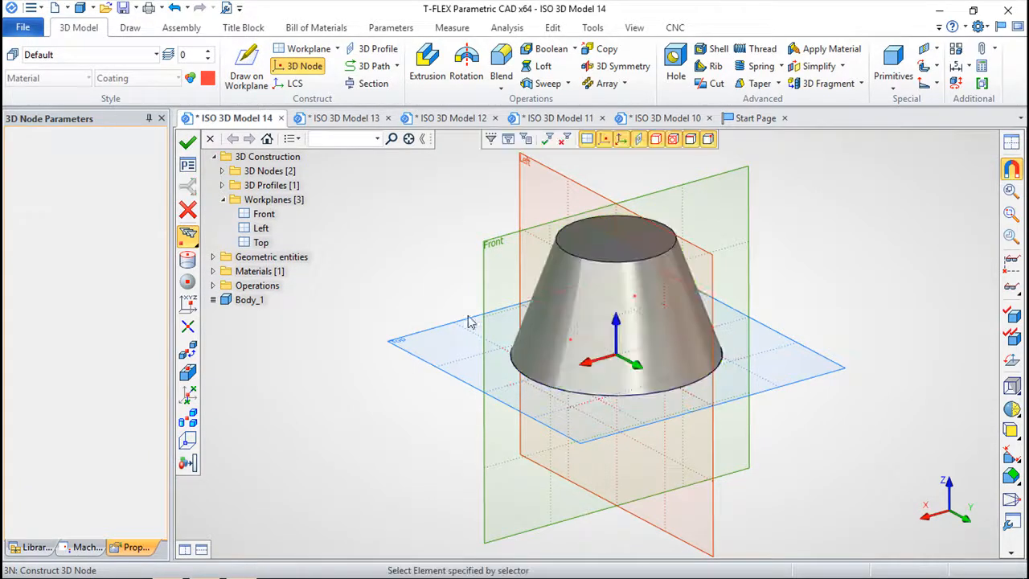
pyautogui.press('Escape')
# Step: Unfold the cone's side face into a 3D profile, picking the upper node first and the lower node second
pyautogui.click(372, 48)
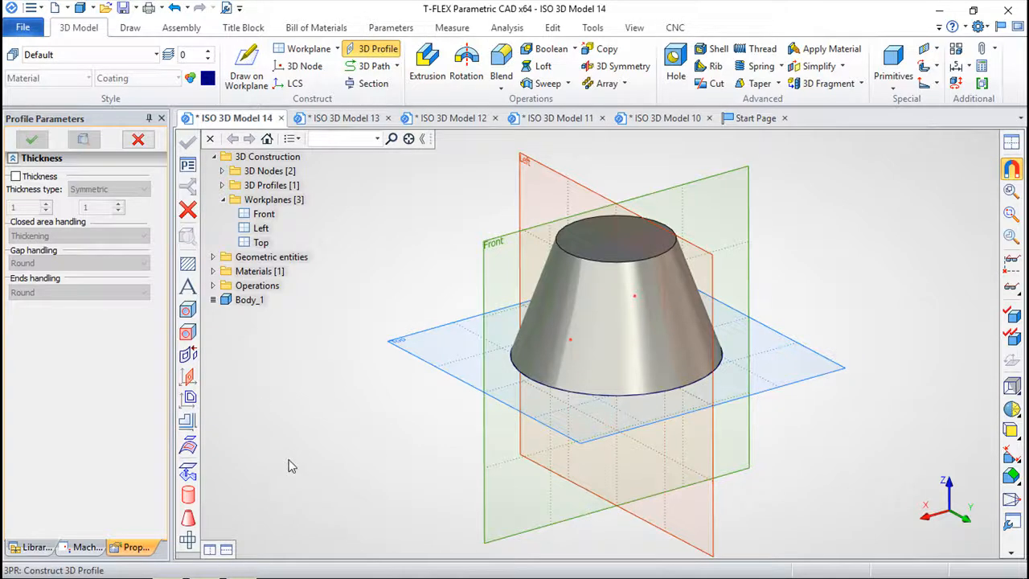
pyautogui.click(188, 518)
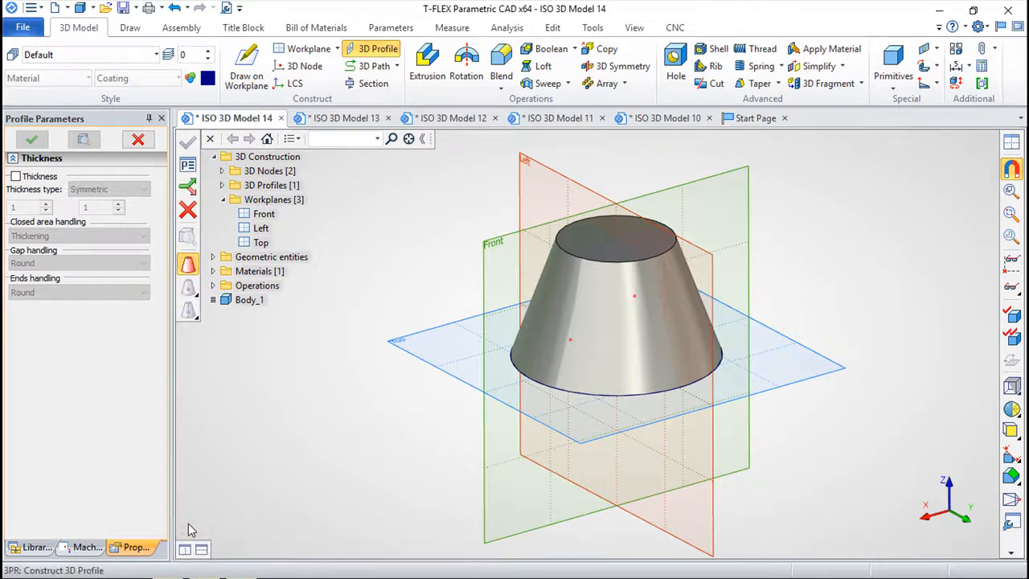
pyautogui.click(682, 359)
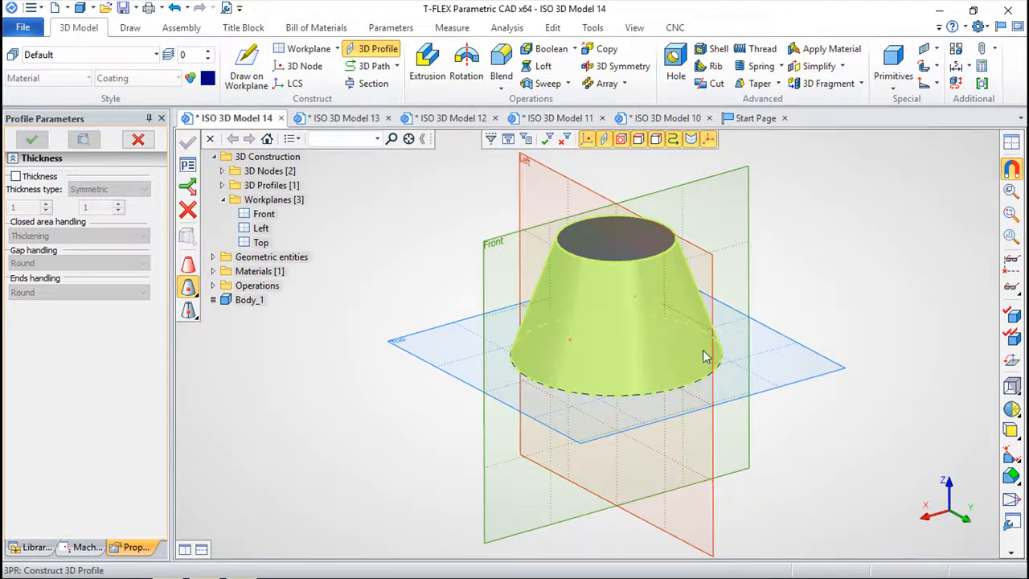
pyautogui.click(634, 297)
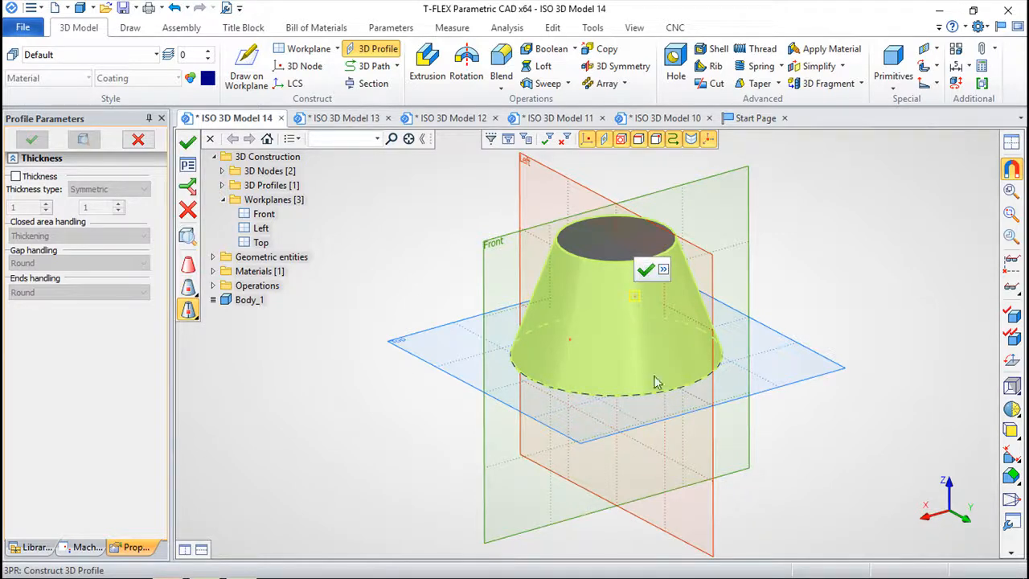
pyautogui.click(569, 342)
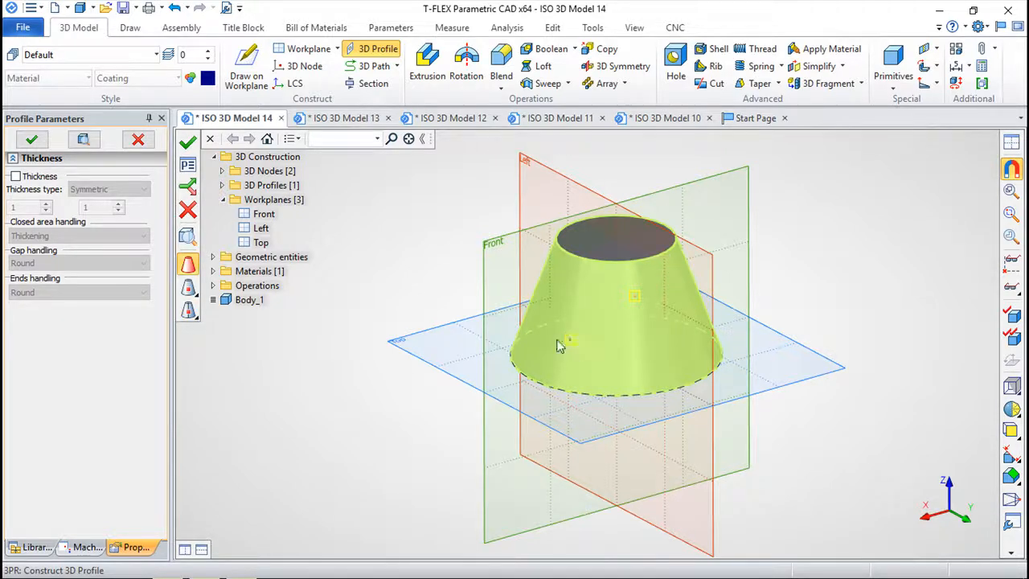
pyautogui.click(187, 141)
# Step: Try an Extrusion of the unfolded conical profile with a length of 10
pyautogui.moveTo(563, 434)
pyautogui.mouseDown(button='right')
pyautogui.moveTo(578, 443)
pyautogui.moveTo(696, 349)
pyautogui.moveTo(729, 485)
pyautogui.moveTo(721, 508)
pyautogui.moveTo(715, 453)
pyautogui.moveTo(604, 357)
pyautogui.mouseUp(button='right')
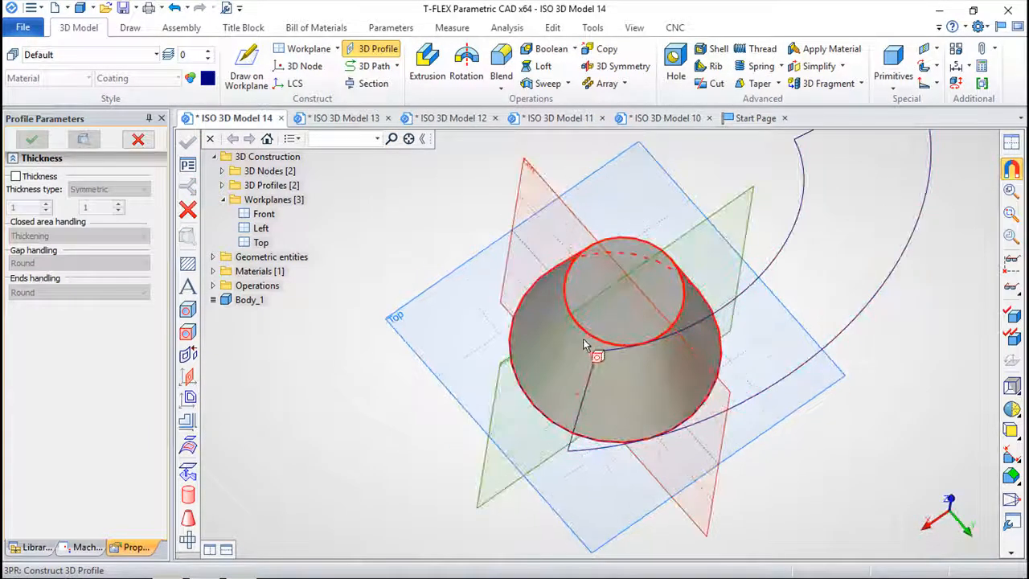
pyautogui.moveTo(682, 358); pyautogui.dragTo(834, 352, button='right')
pyautogui.moveTo(834, 352); pyautogui.dragTo(748, 402, button='middle')
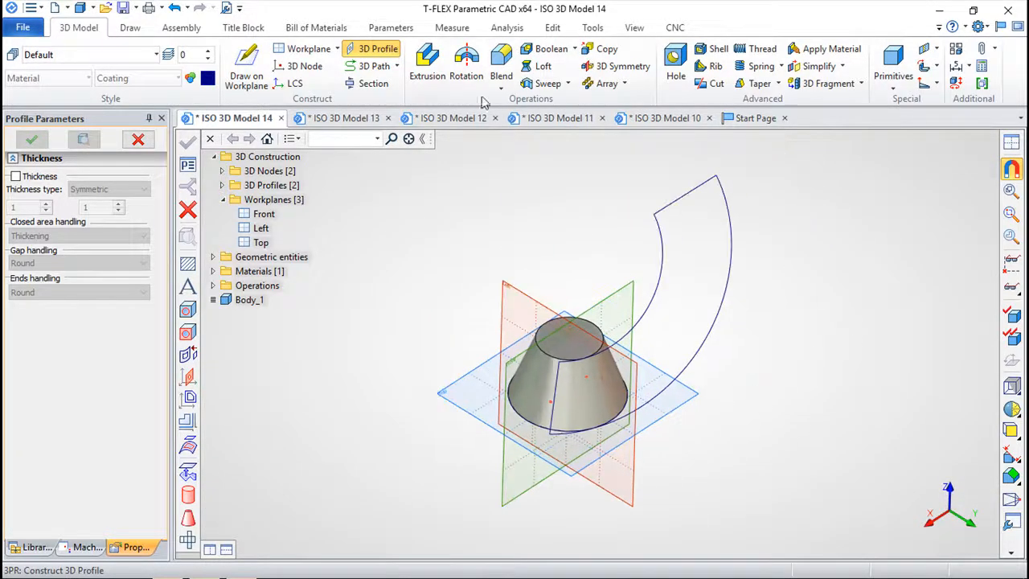
pyautogui.click(427, 60)
pyautogui.click(666, 267)
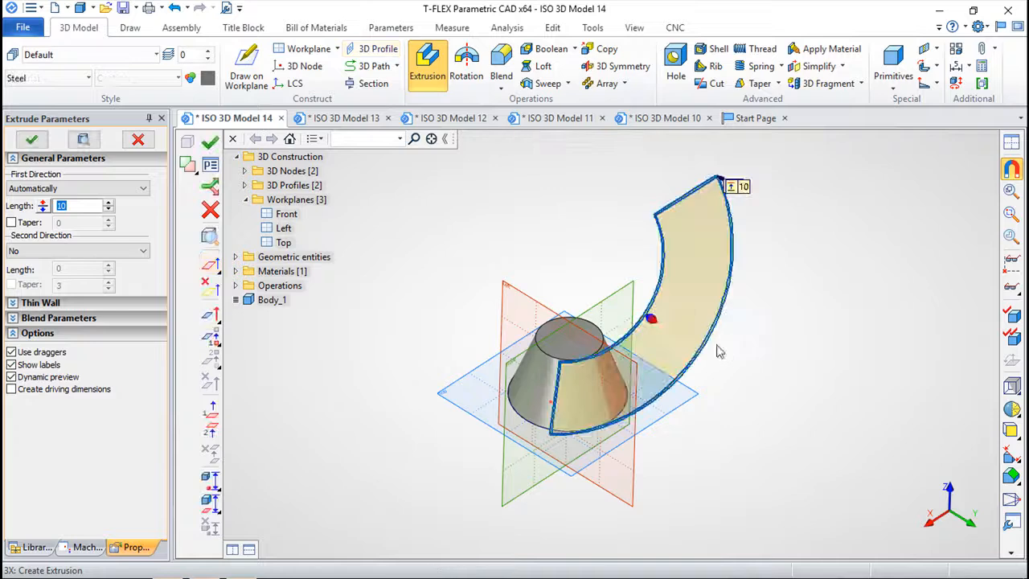
pyautogui.press('Escape')
pyautogui.press('Escape')
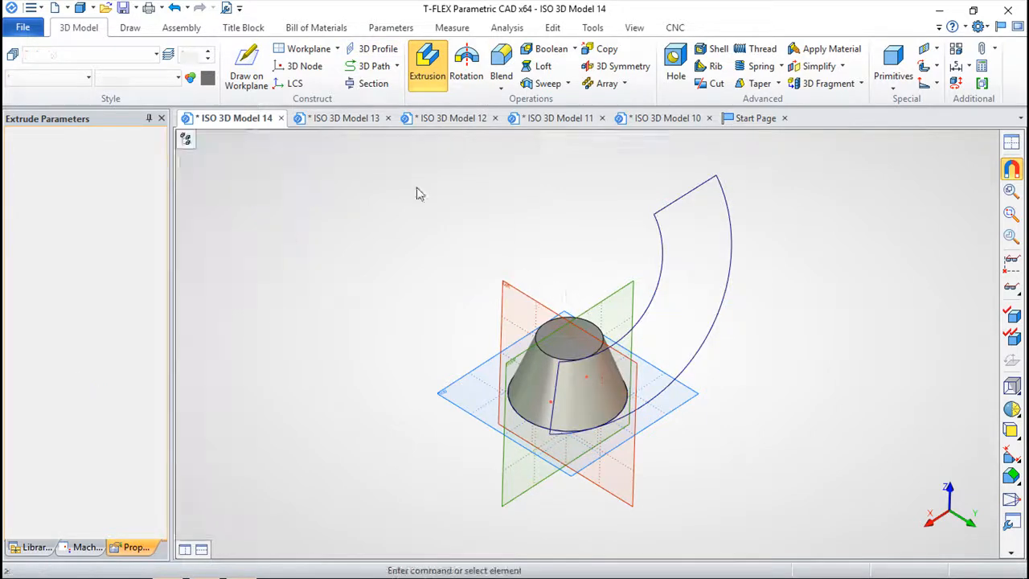
# Step: Undo the cone example back to the circle and extrude the circle straight upward by about 327
pyautogui.click(174, 8)
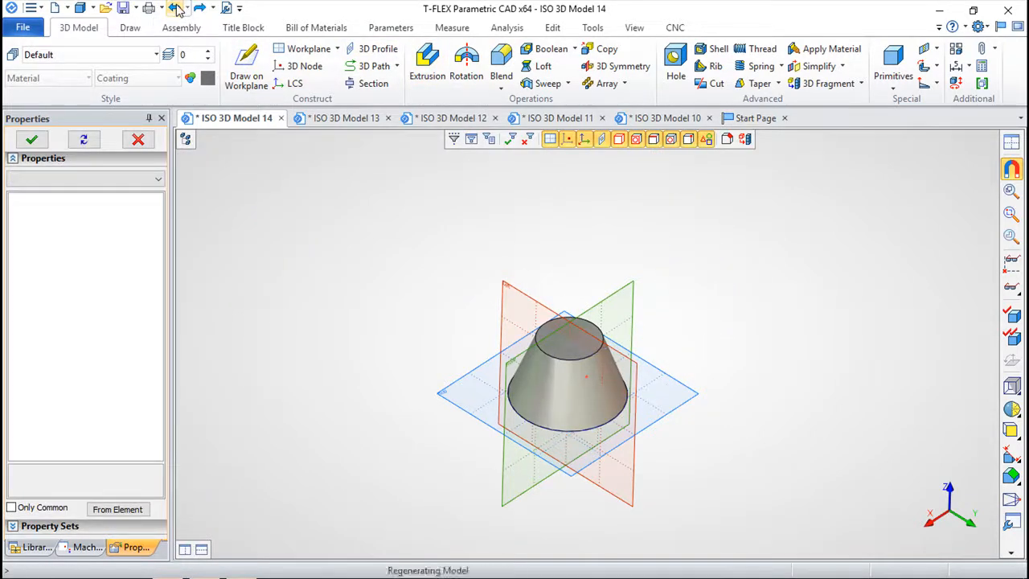
pyautogui.click(176, 7)
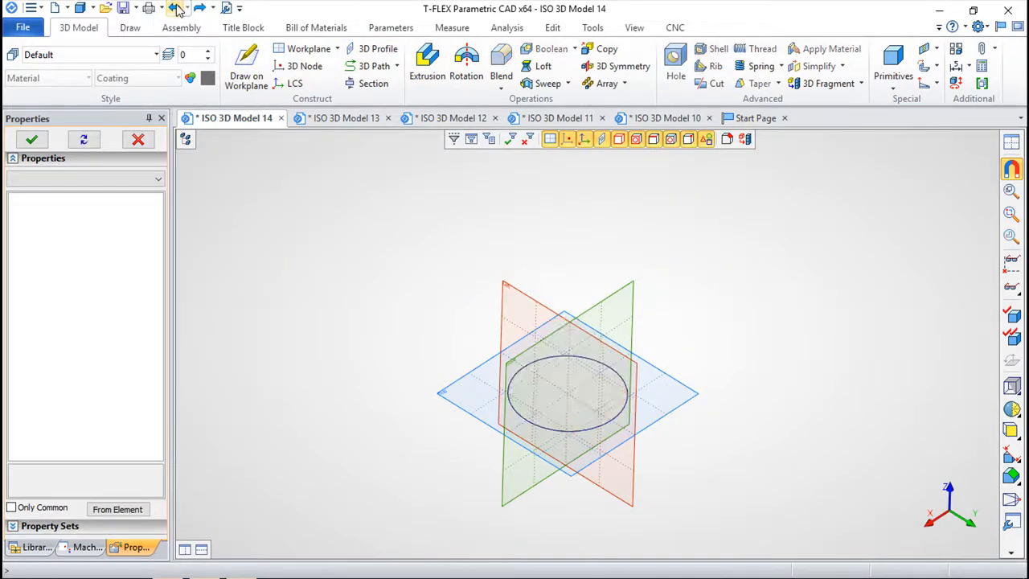
pyautogui.click(426, 62)
pyautogui.moveTo(484, 257); pyautogui.dragTo(424, 453, button='right')
pyautogui.click(609, 420)
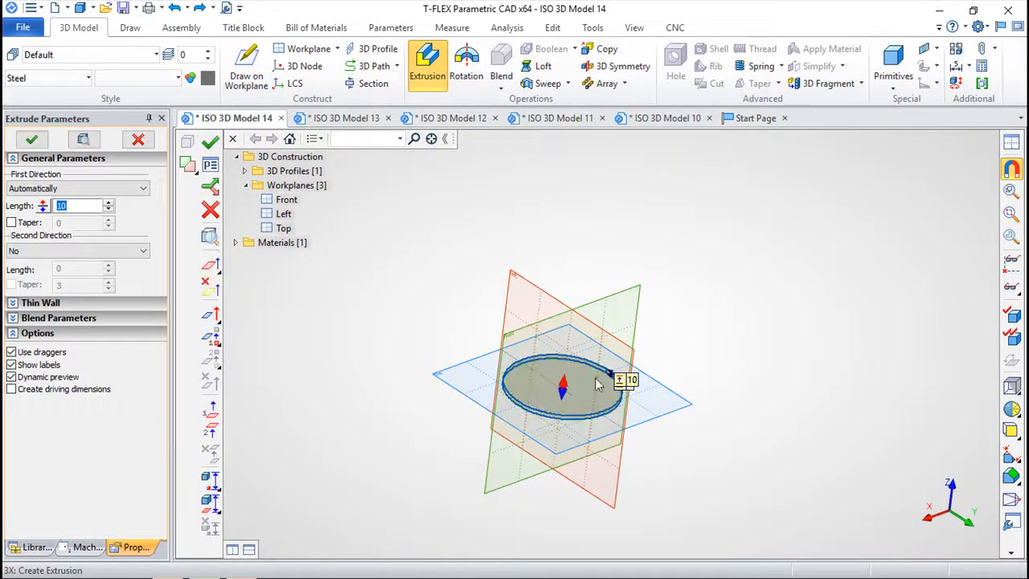
pyautogui.moveTo(568, 387); pyautogui.dragTo(613, 233)
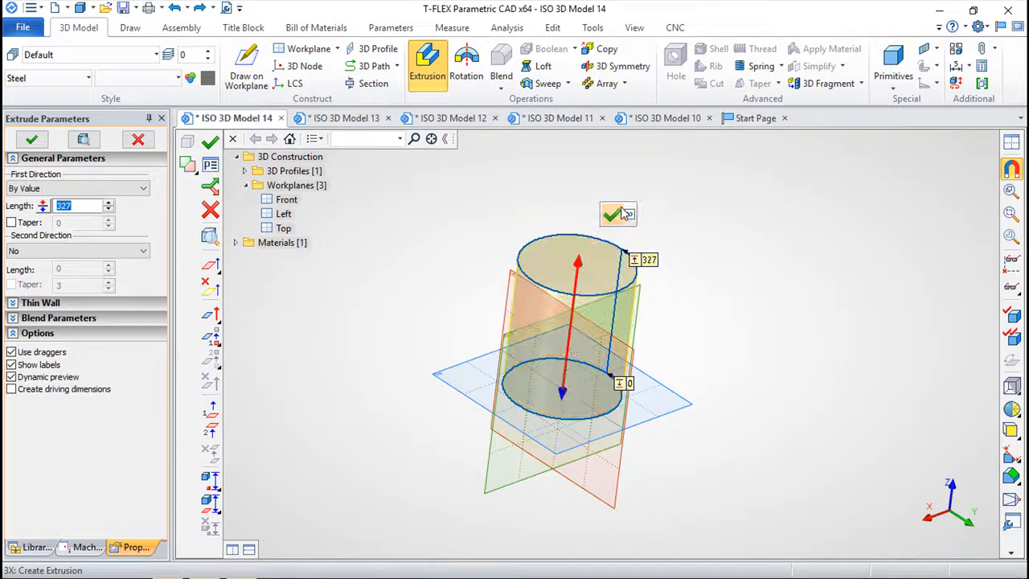
pyautogui.click(629, 214)
# Step: Place two 3D nodes on the cylinder's side face, one higher up and one lower down
pyautogui.moveTo(804, 211); pyautogui.dragTo(735, 276, button='right')
pyautogui.scroll(2, 651, 283)
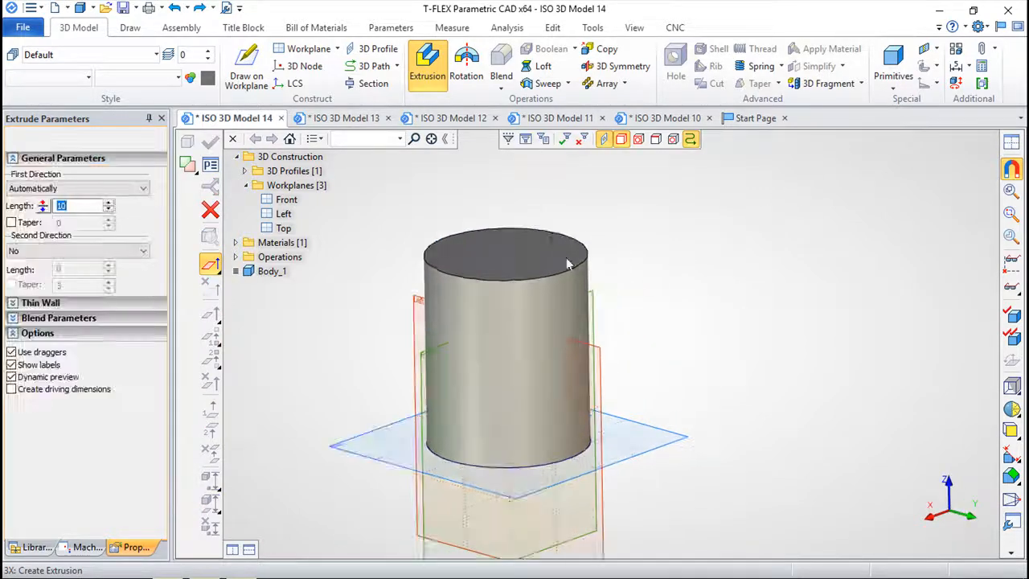
pyautogui.click(296, 66)
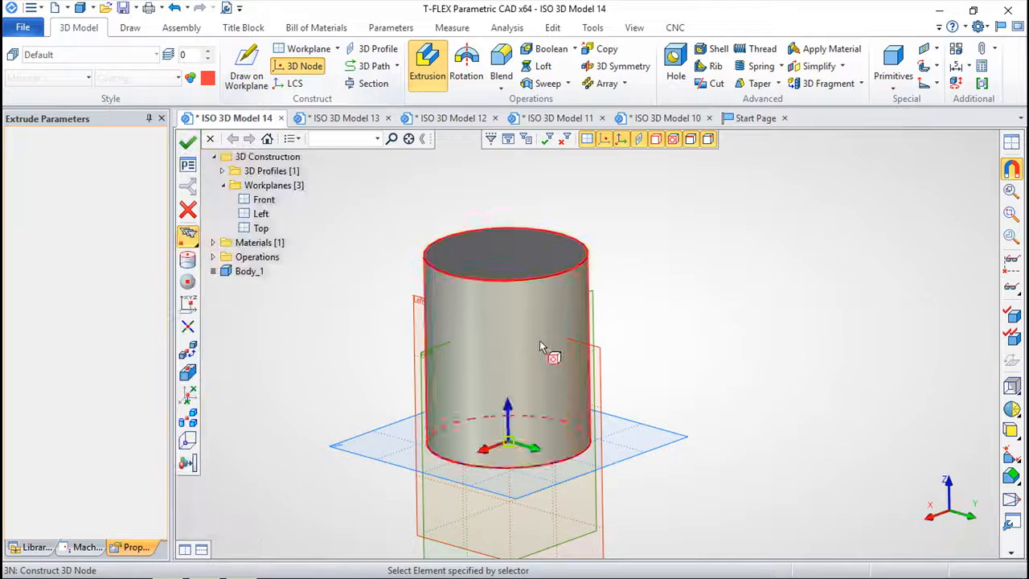
pyautogui.click(540, 339)
pyautogui.click(550, 353)
pyautogui.click(469, 392)
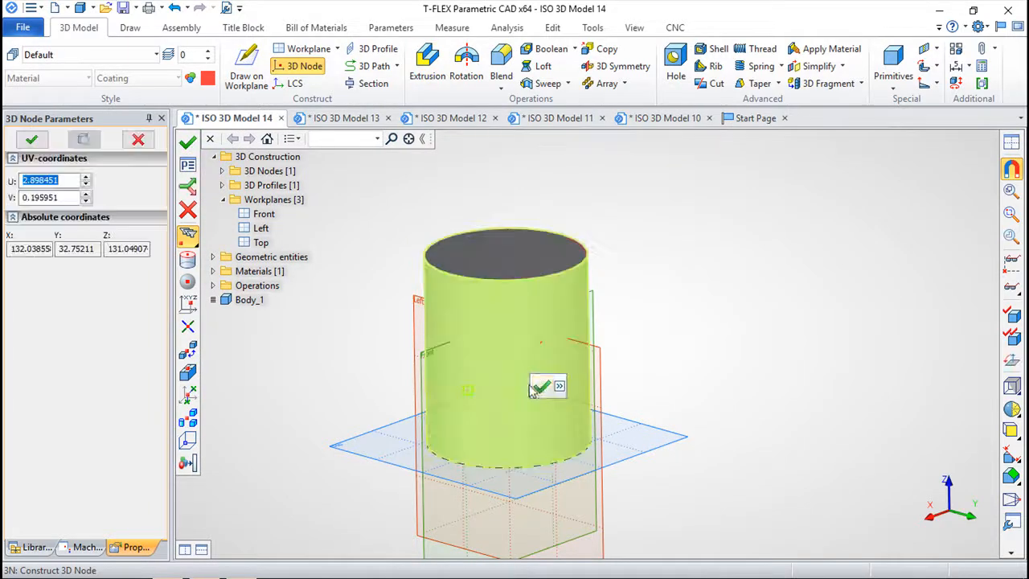
pyautogui.click(542, 389)
pyautogui.press('Escape')
# Step: Unfold the cylinder's side face into a 3D profile, picking the upper node first and the lower node second
pyautogui.click(371, 49)
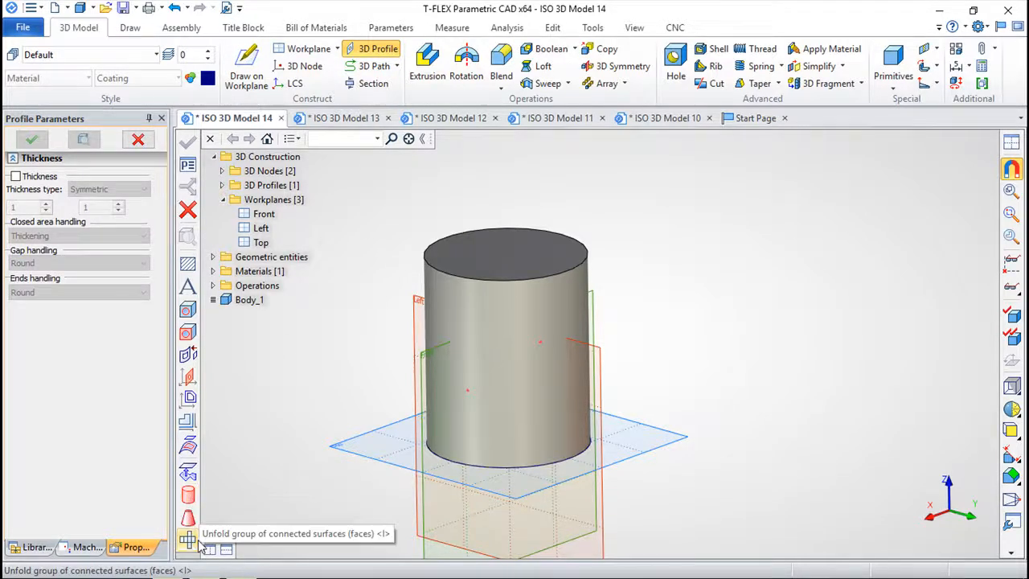
pyautogui.click(187, 496)
pyautogui.click(535, 391)
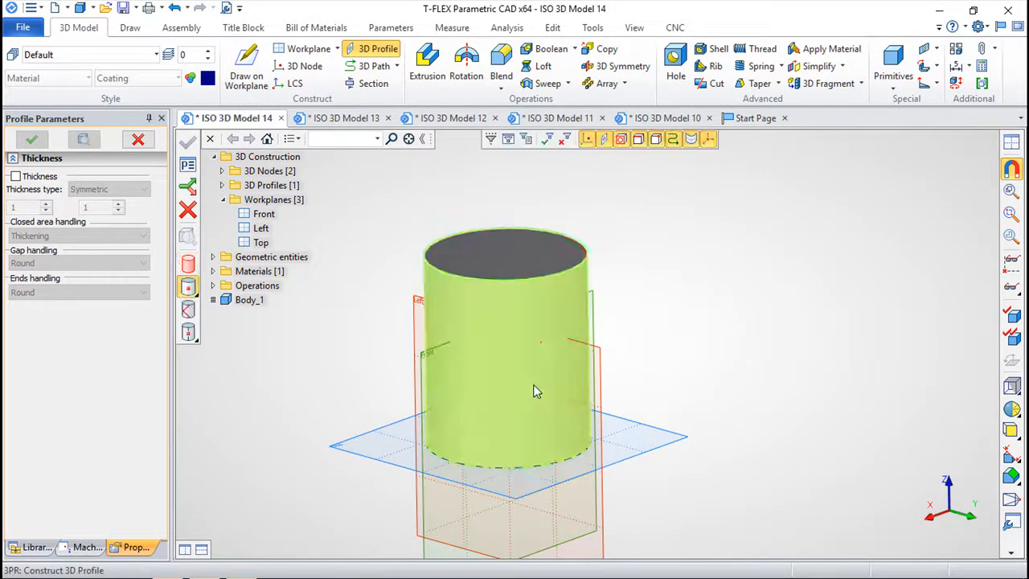
pyautogui.click(542, 347)
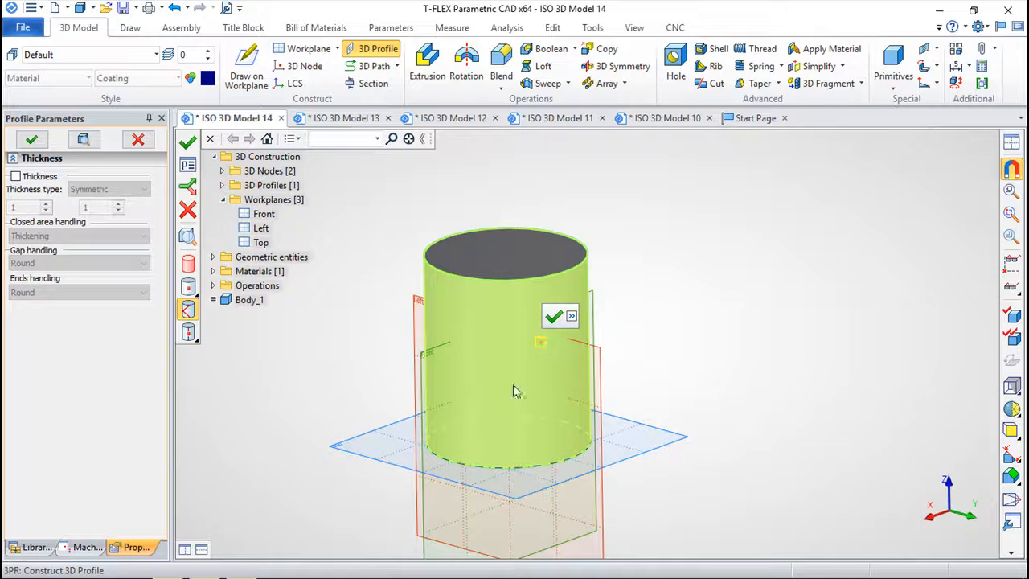
pyautogui.click(553, 316)
pyautogui.click(466, 392)
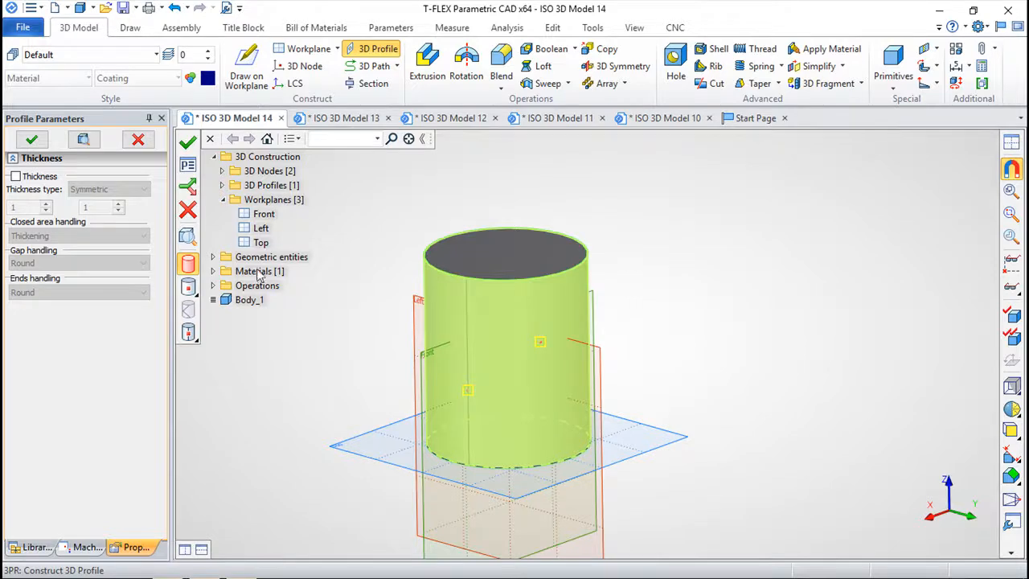
pyautogui.click(187, 141)
pyautogui.moveTo(634, 370); pyautogui.dragTo(529, 497, button='right')
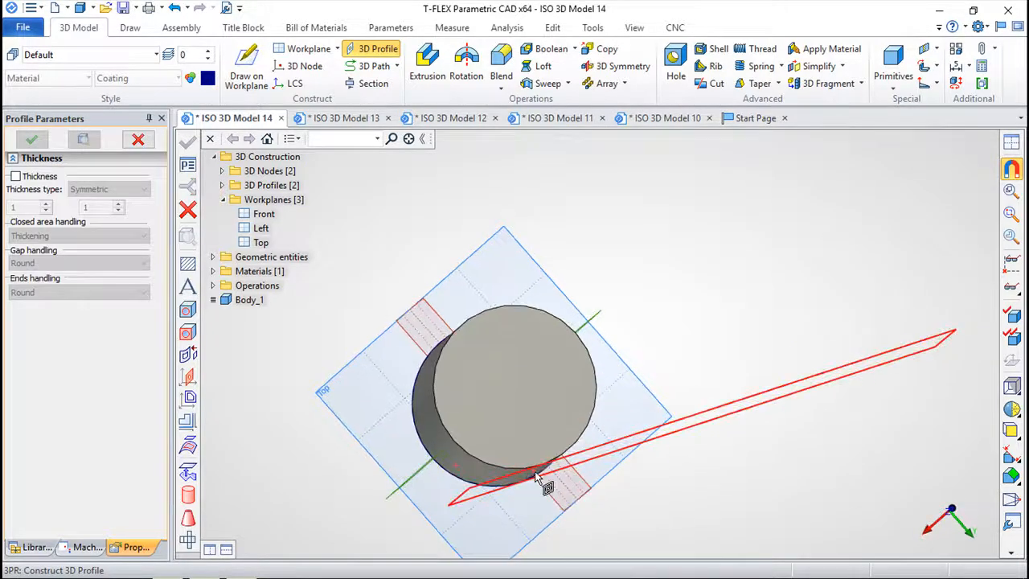
pyautogui.moveTo(584, 468); pyautogui.dragTo(696, 361, button='right')
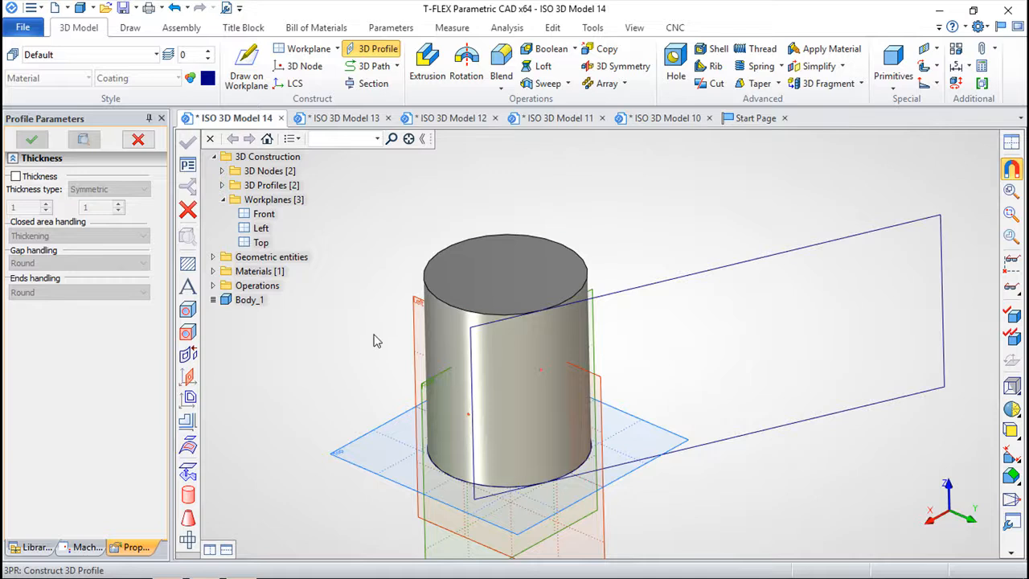
# Step: Undo the unfolded profile, nodes, cylinder and circle so that only the three workplanes remain
pyautogui.click(175, 7)
pyautogui.click(175, 7)
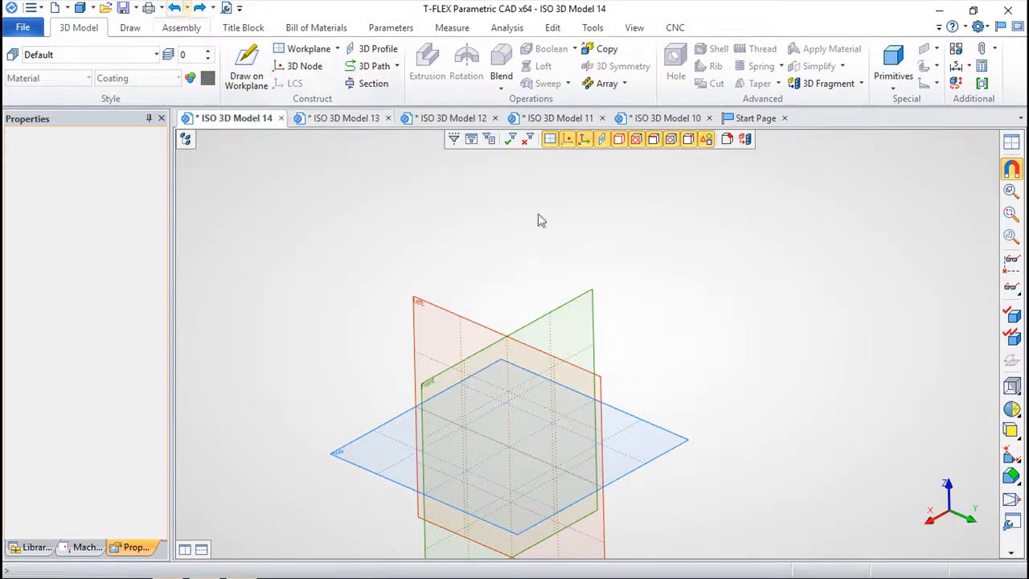
pyautogui.moveTo(717, 517); pyautogui.dragTo(707, 448, button='right')
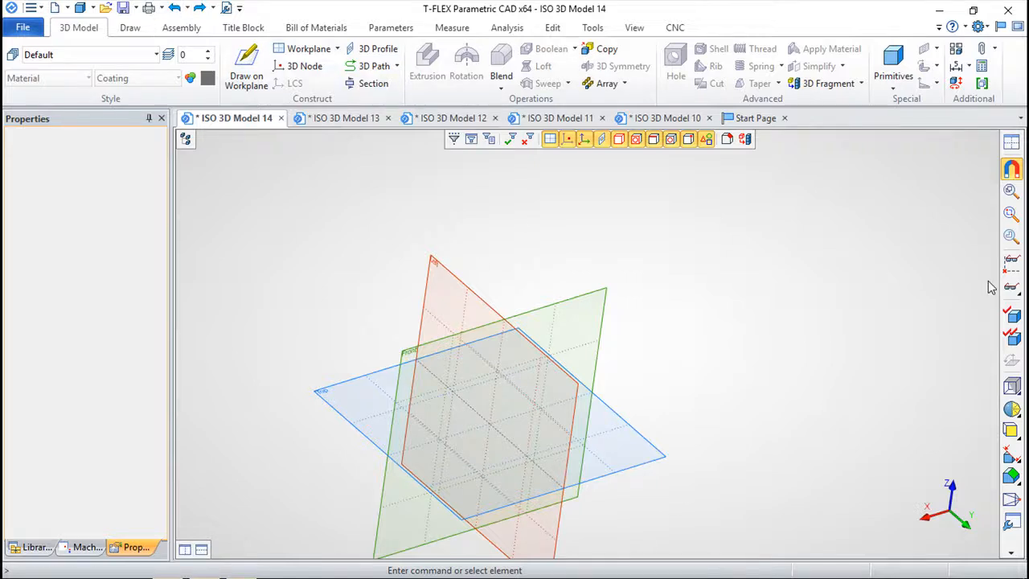
# Step: Create a box primitive at the origin with length, width and height of 100
pyautogui.click(895, 59)
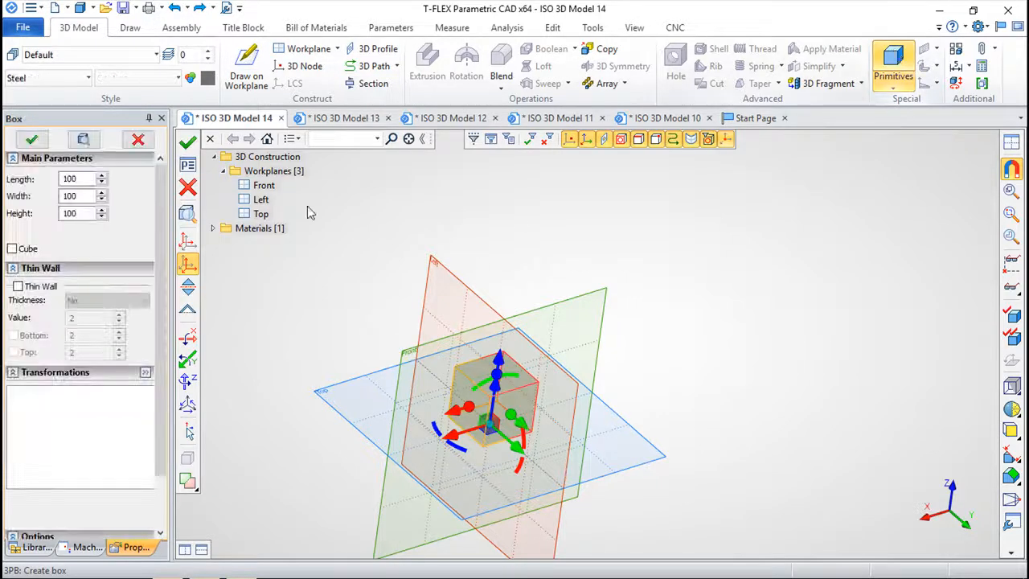
pyautogui.hotkey('ctrl', 'Return')
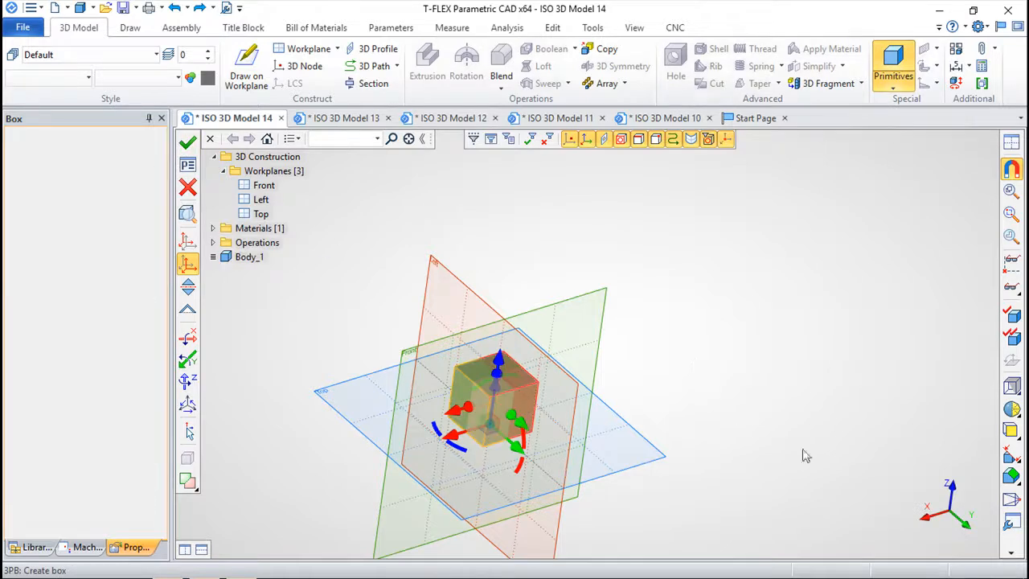
pyautogui.press('Escape')
# Step: Begin a 3D profile that unfolds a group of connected faces, selecting two adjacent side faces of the box
pyautogui.moveTo(714, 349); pyautogui.dragTo(662, 294)
pyautogui.scroll(3, 520, 376)
pyautogui.scroll(2, 521, 377)
pyautogui.moveTo(546, 283); pyautogui.dragTo(616, 171, button='middle')
pyautogui.moveTo(632, 278); pyautogui.dragTo(651, 331)
pyautogui.moveTo(718, 316); pyautogui.dragTo(701, 344, button='middle')
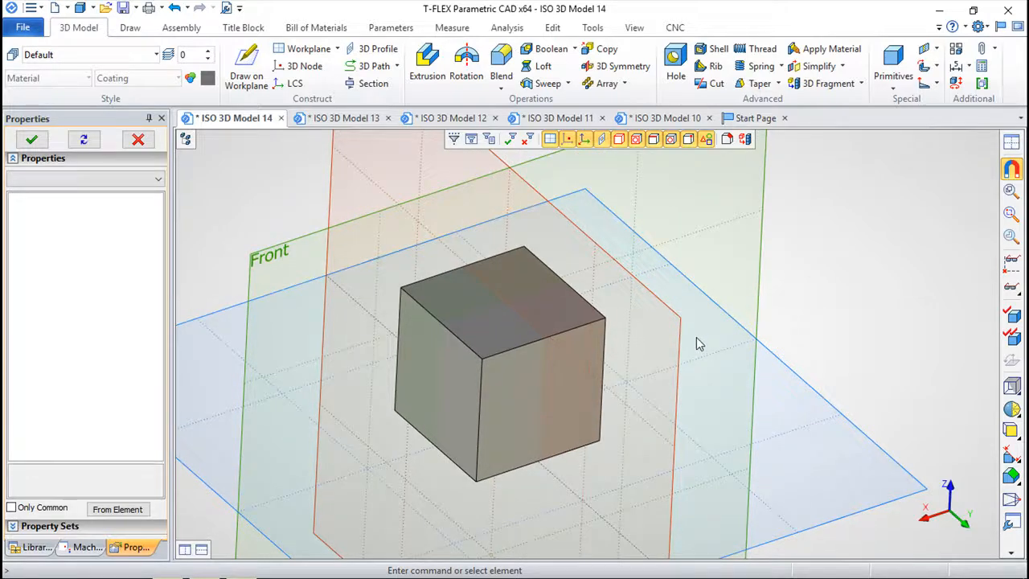
pyautogui.moveTo(791, 410); pyautogui.dragTo(827, 394)
pyautogui.click(374, 49)
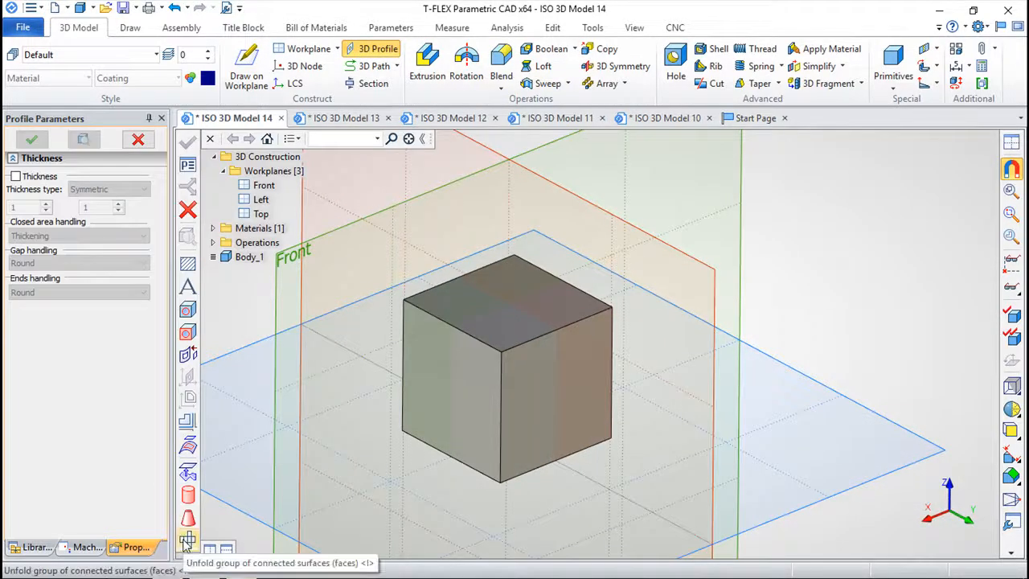
pyautogui.click(188, 541)
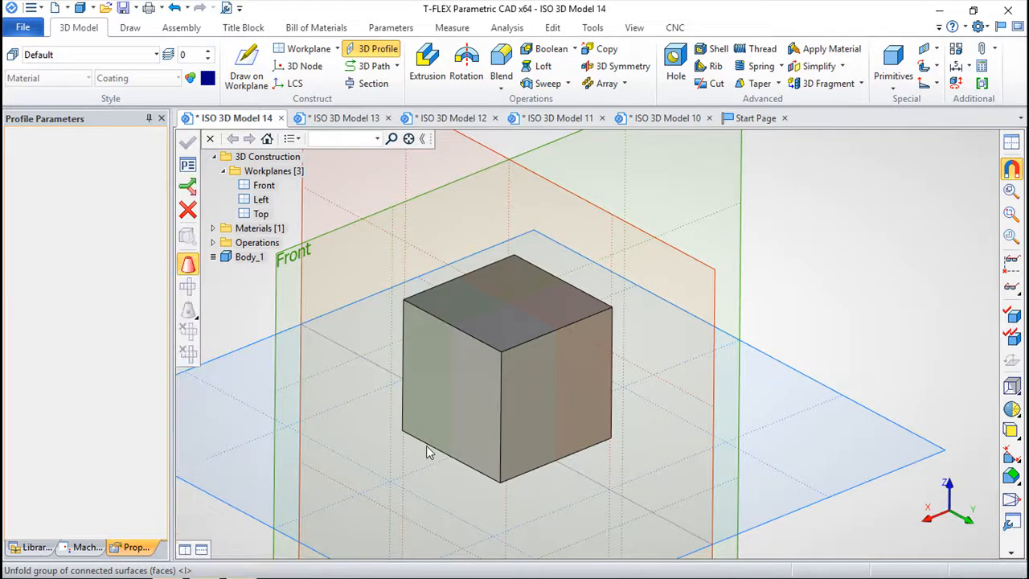
pyautogui.click(491, 403)
pyautogui.click(552, 402)
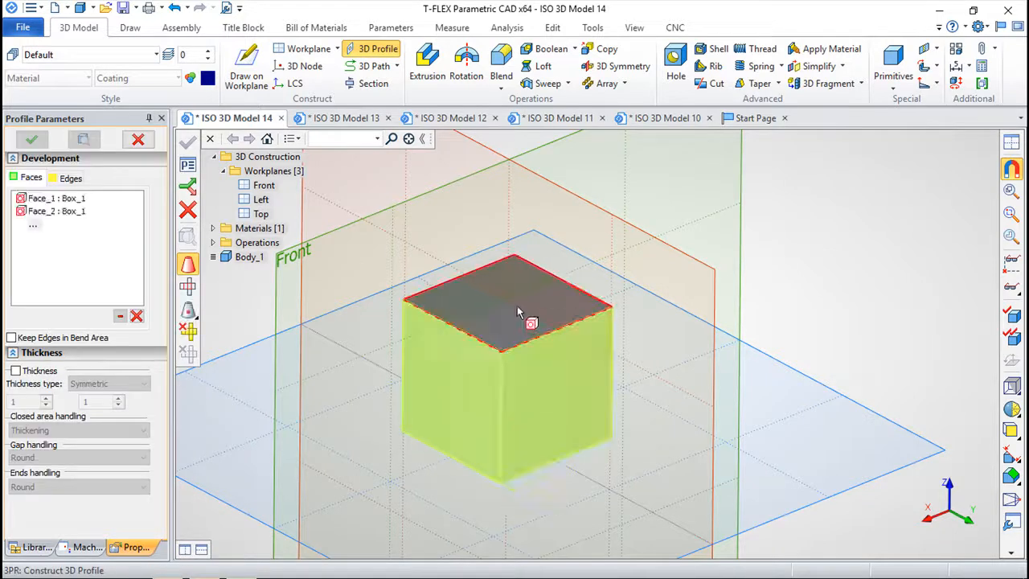
# Step: Add the remaining four faces of the box to the unfolding so that all six are selected
pyautogui.moveTo(731, 393); pyautogui.dragTo(434, 431, button='right')
pyautogui.click(609, 341)
pyautogui.moveTo(659, 324); pyautogui.dragTo(739, 264, button='right')
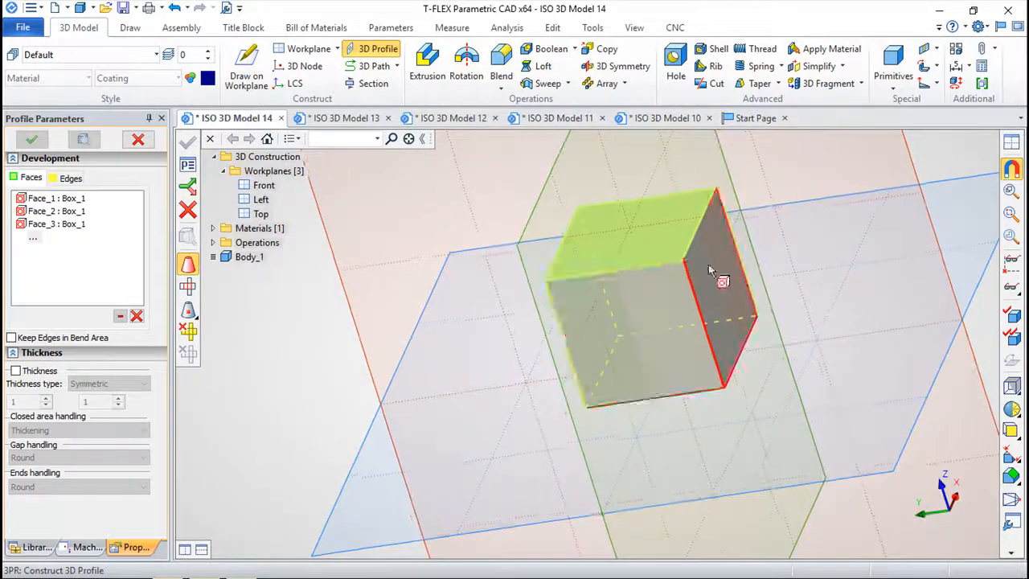
pyautogui.click(722, 288)
pyautogui.moveTo(639, 456); pyautogui.dragTo(675, 315, button='right')
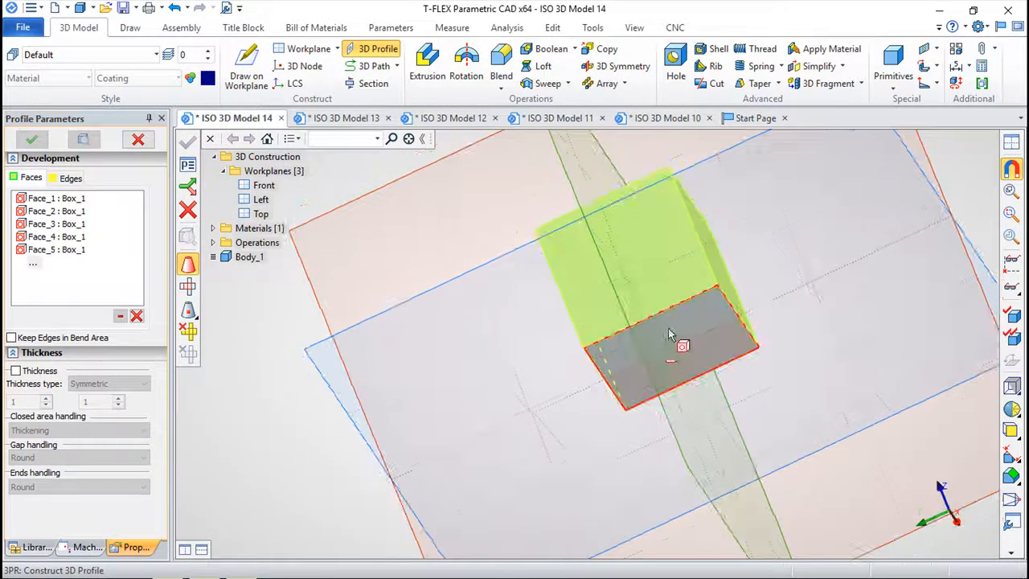
pyautogui.click(657, 339)
pyautogui.moveTo(502, 375); pyautogui.dragTo(476, 179, button='right')
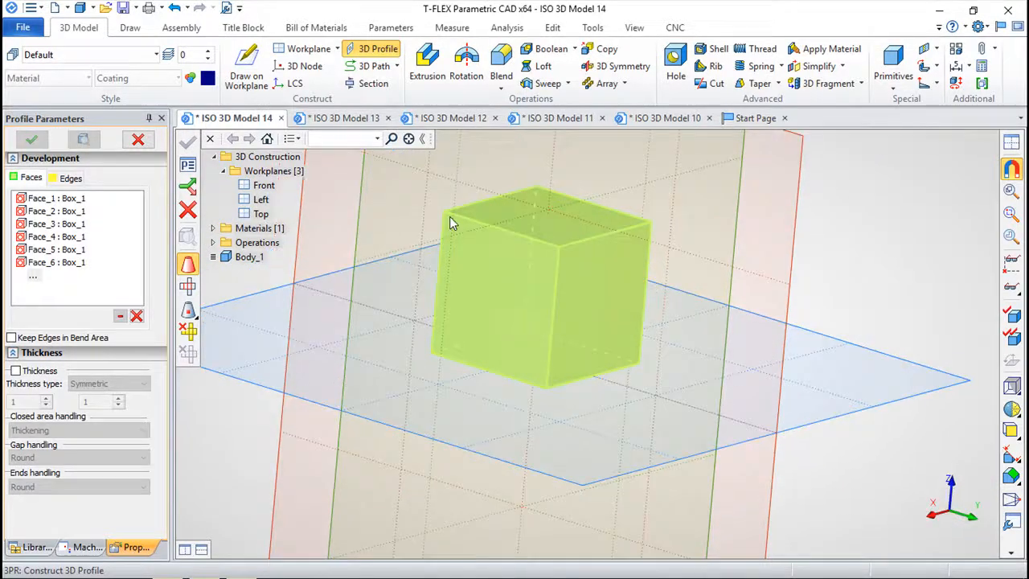
# Step: Set the box's front lower corner as the point on the profile and create the unfolded profile
pyautogui.click(187, 312)
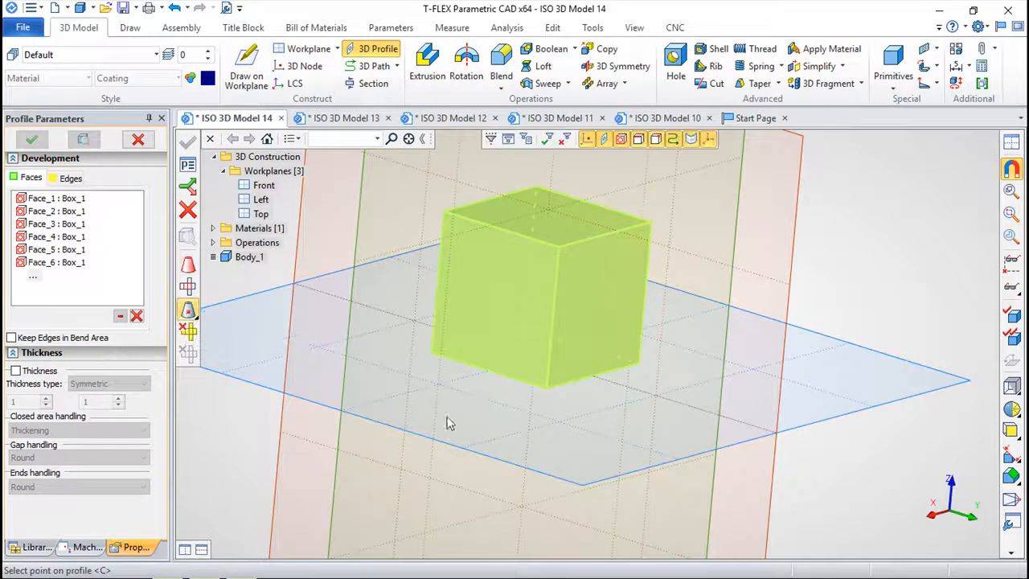
pyautogui.click(549, 391)
pyautogui.moveTo(414, 397); pyautogui.dragTo(405, 430, button='right')
pyautogui.click(187, 142)
pyautogui.moveTo(595, 454); pyautogui.dragTo(652, 414, button='right')
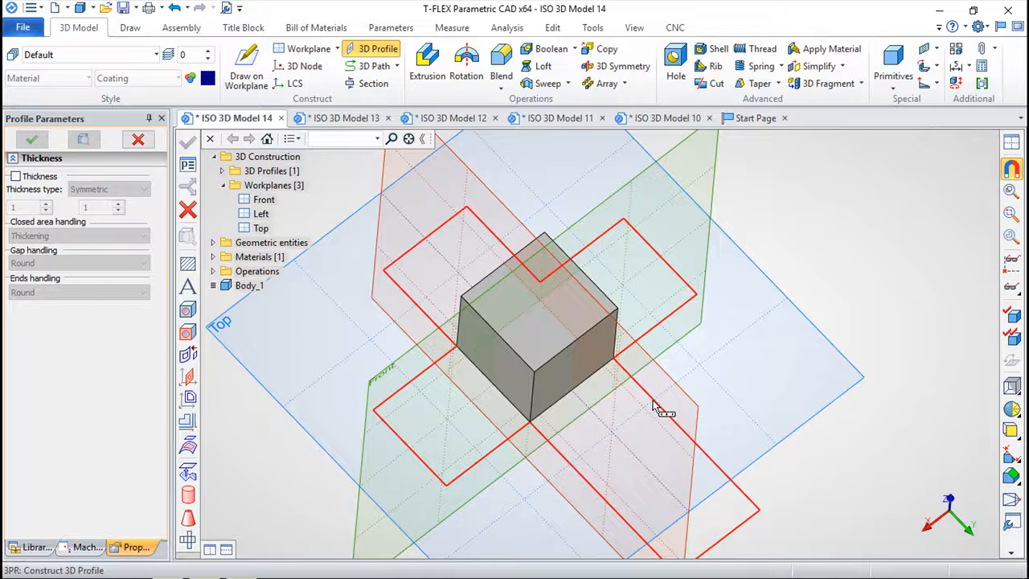
pyautogui.moveTo(657, 407); pyautogui.dragTo(448, 168, button='right')
# Step: Extrude the unfolded cross-shaped profile downward into a solid body
pyautogui.click(426, 68)
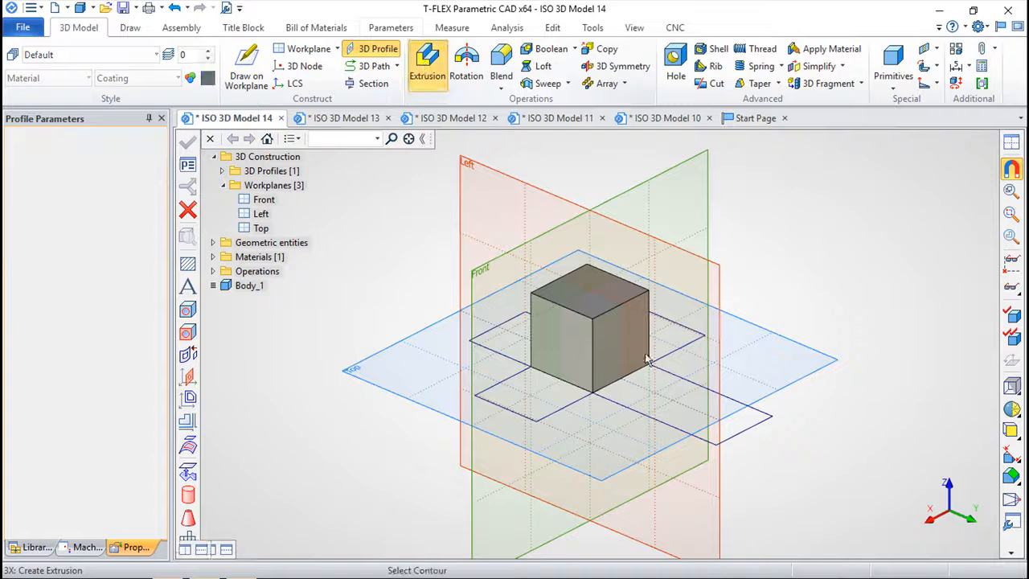
pyautogui.click(681, 436)
pyautogui.moveTo(619, 390); pyautogui.dragTo(631, 456)
pyautogui.hotkey('ctrl', 'Return')
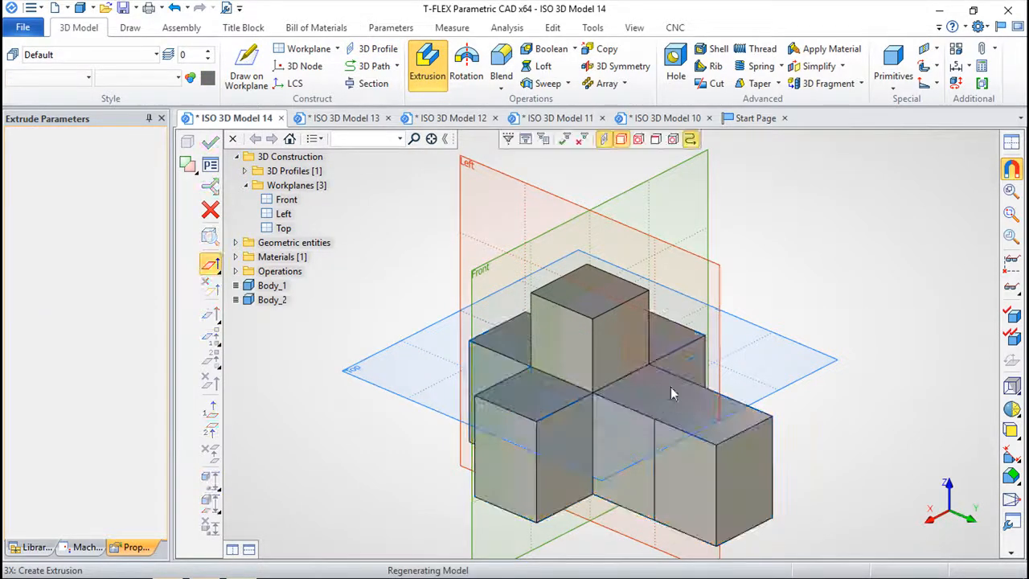
pyautogui.scroll(-3, 758, 395)
pyautogui.moveTo(758, 394); pyautogui.dragTo(421, 241, button='right')
# Step: Undo the extrusion and the unfolded profile so that only the box and workplanes remain
pyautogui.click(176, 9)
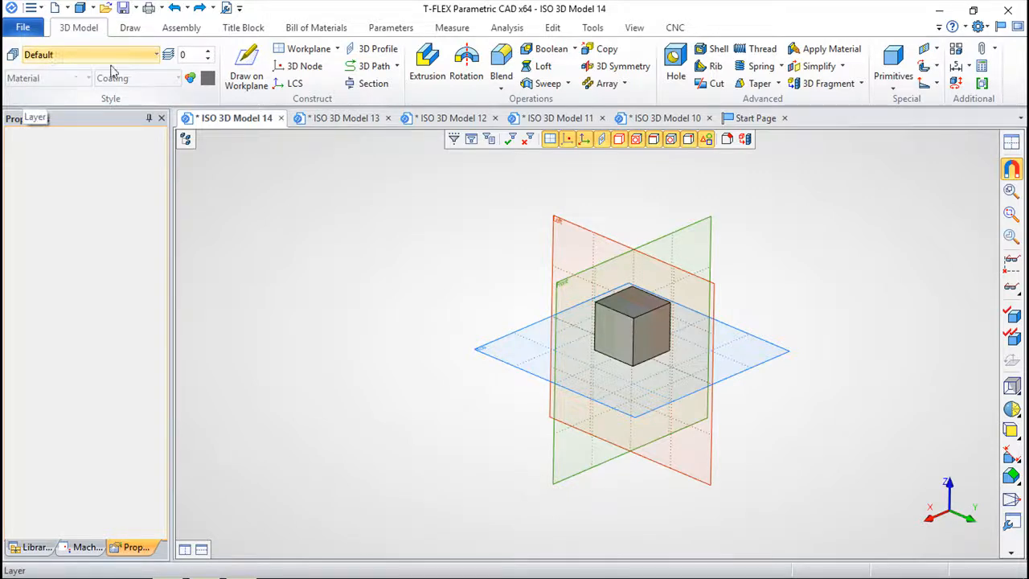
pyautogui.scroll(5, 682, 321)
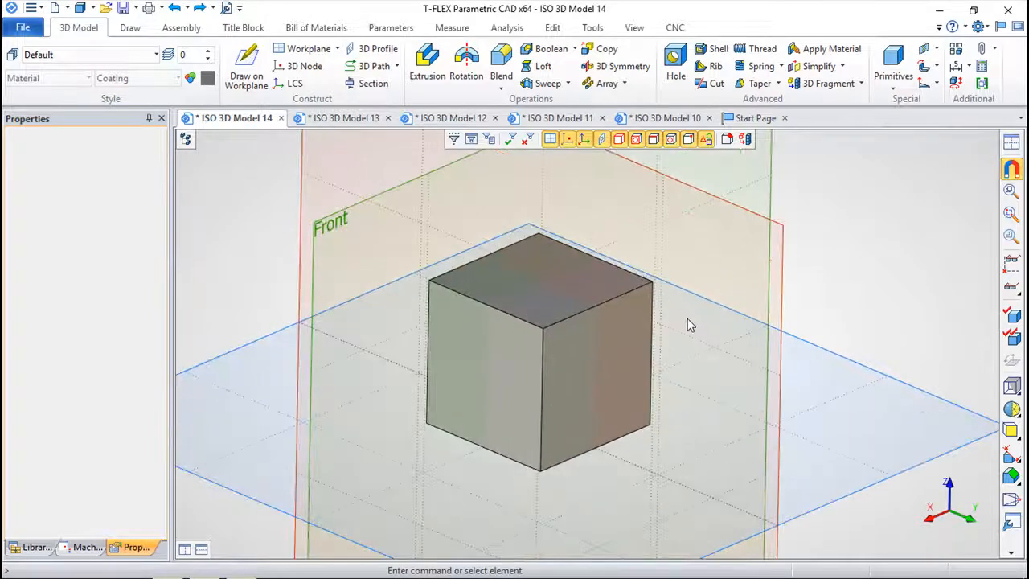